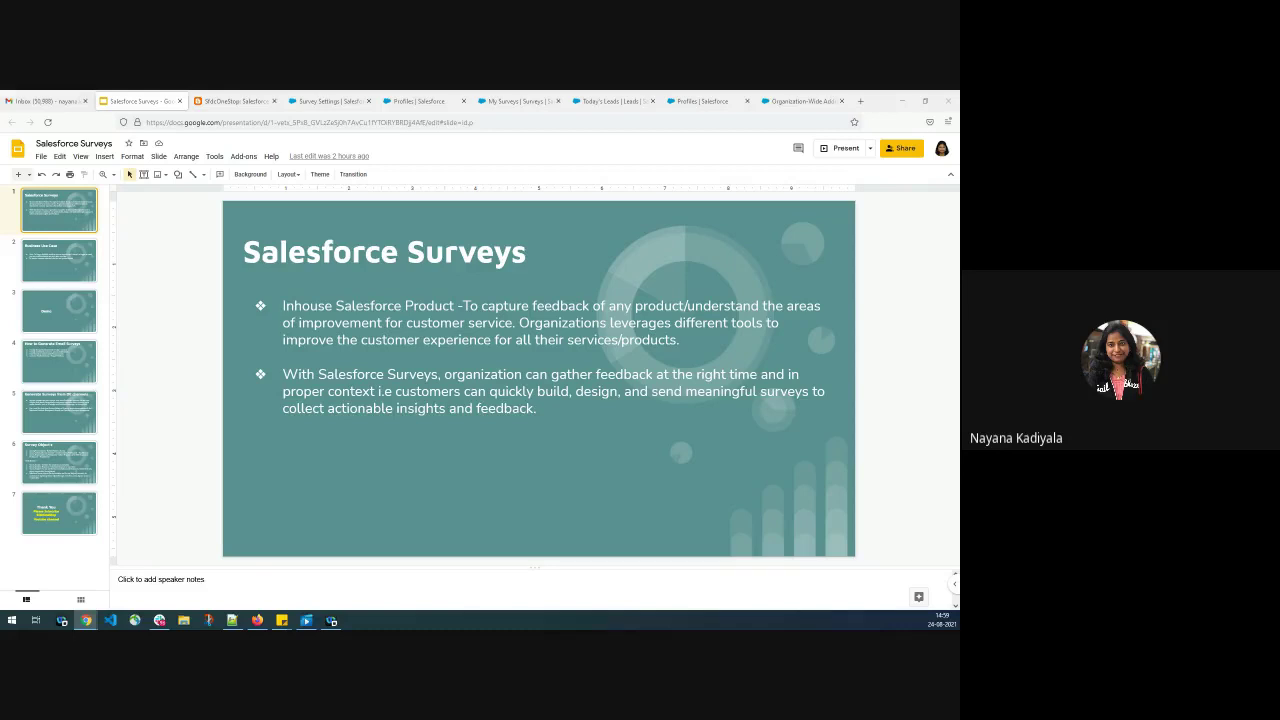
Show the Business Use Case slide, then switch to the Survey Settings page in Salesforce Setup.
left_click(85, 259)
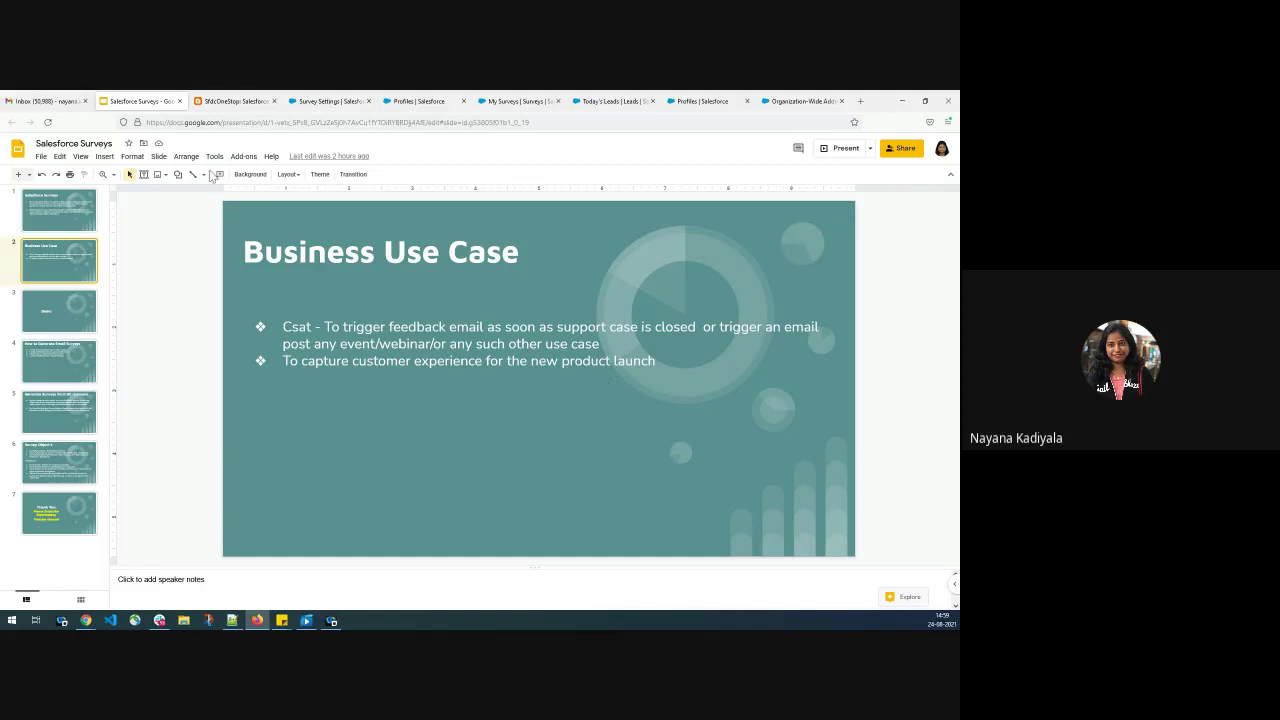
left_click(309, 100)
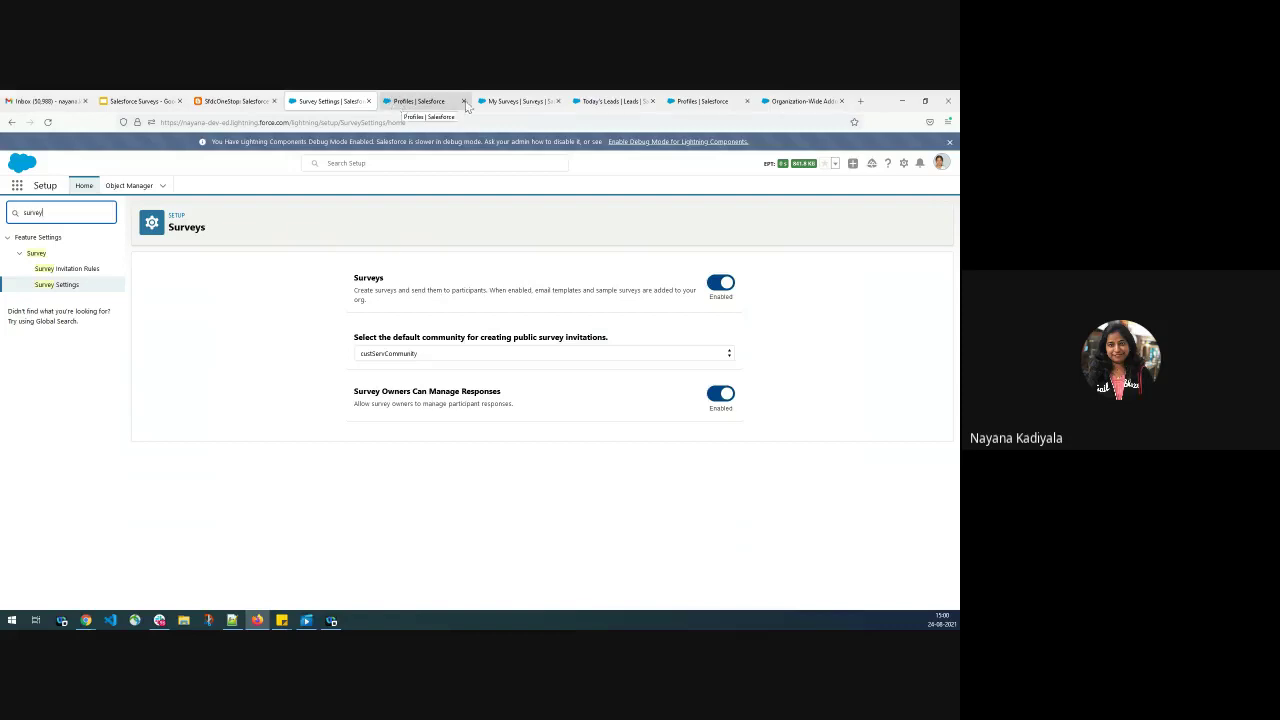
Bring up the My Surveys list and find the Surveys item by searching the App Launcher for "surveys".
left_click(512, 101)
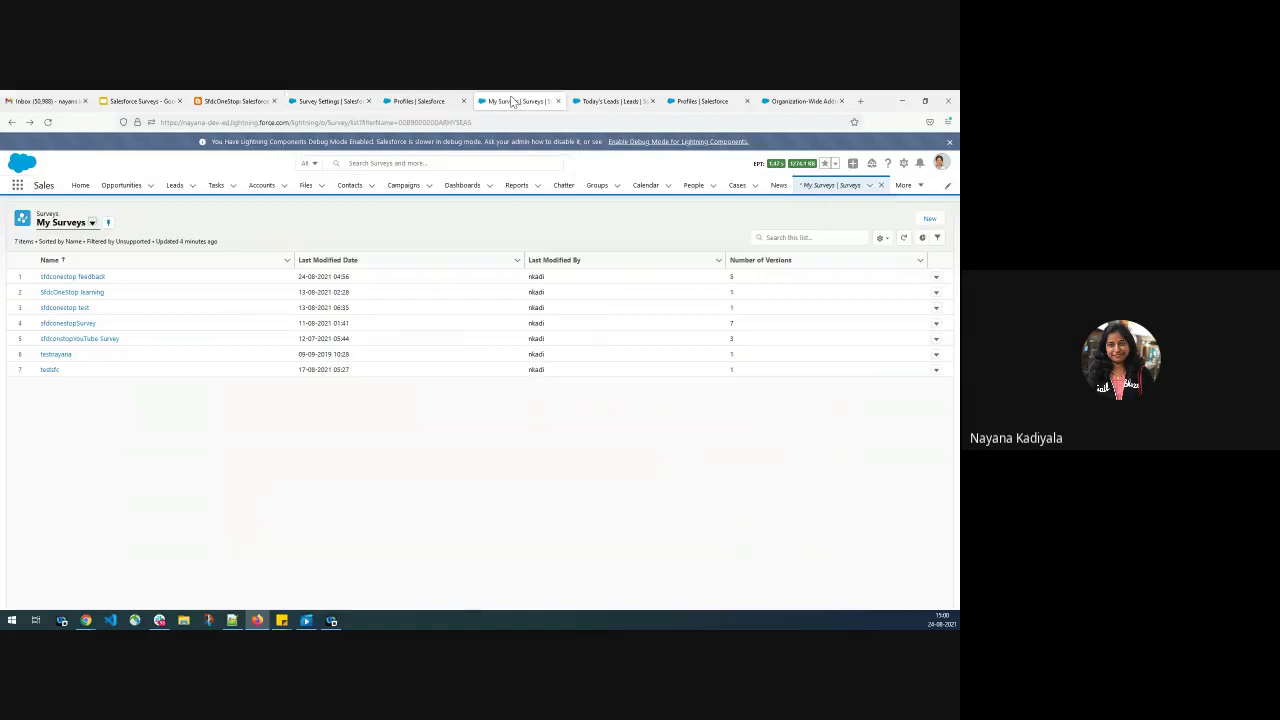
left_click(17, 185)
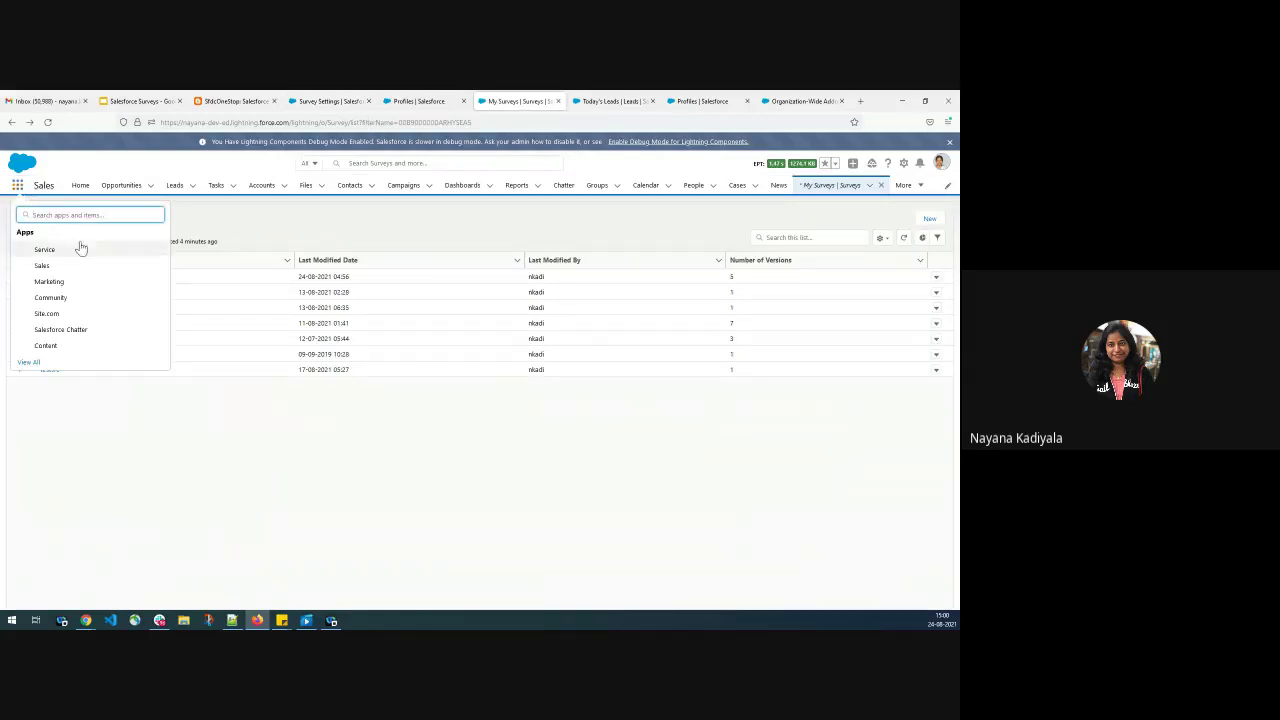
type("surveys")
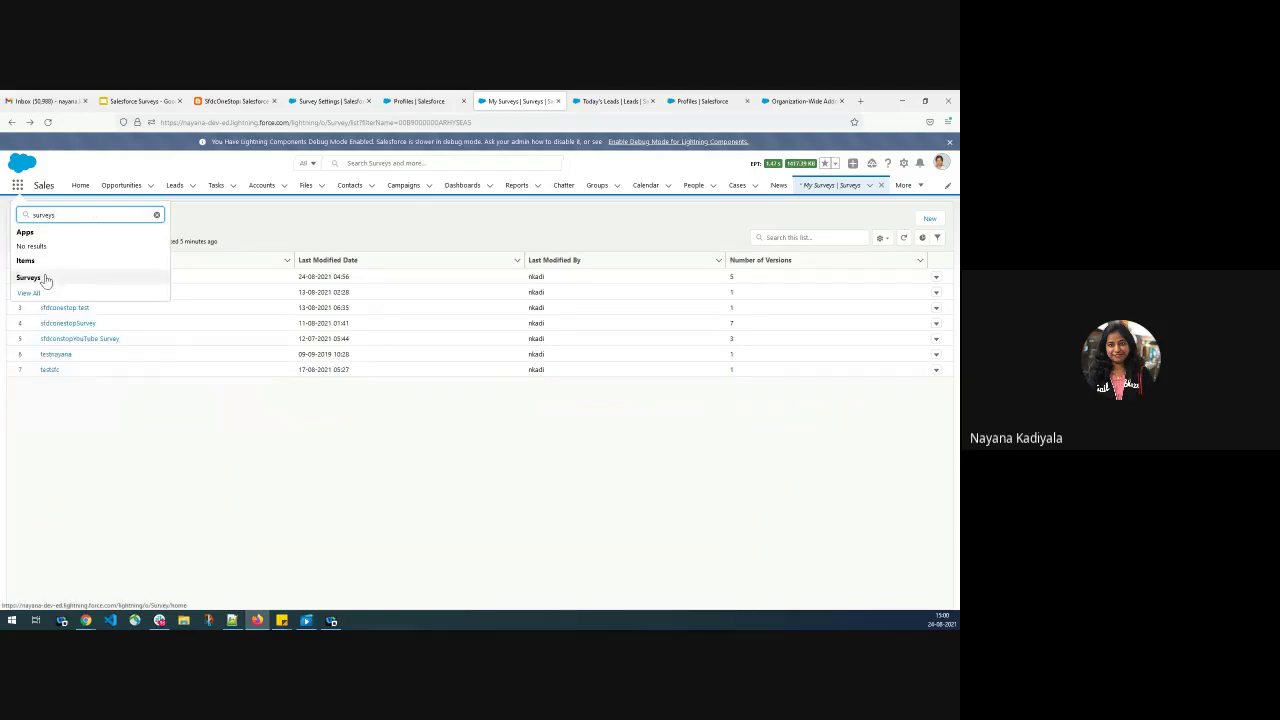
left_click(44, 279)
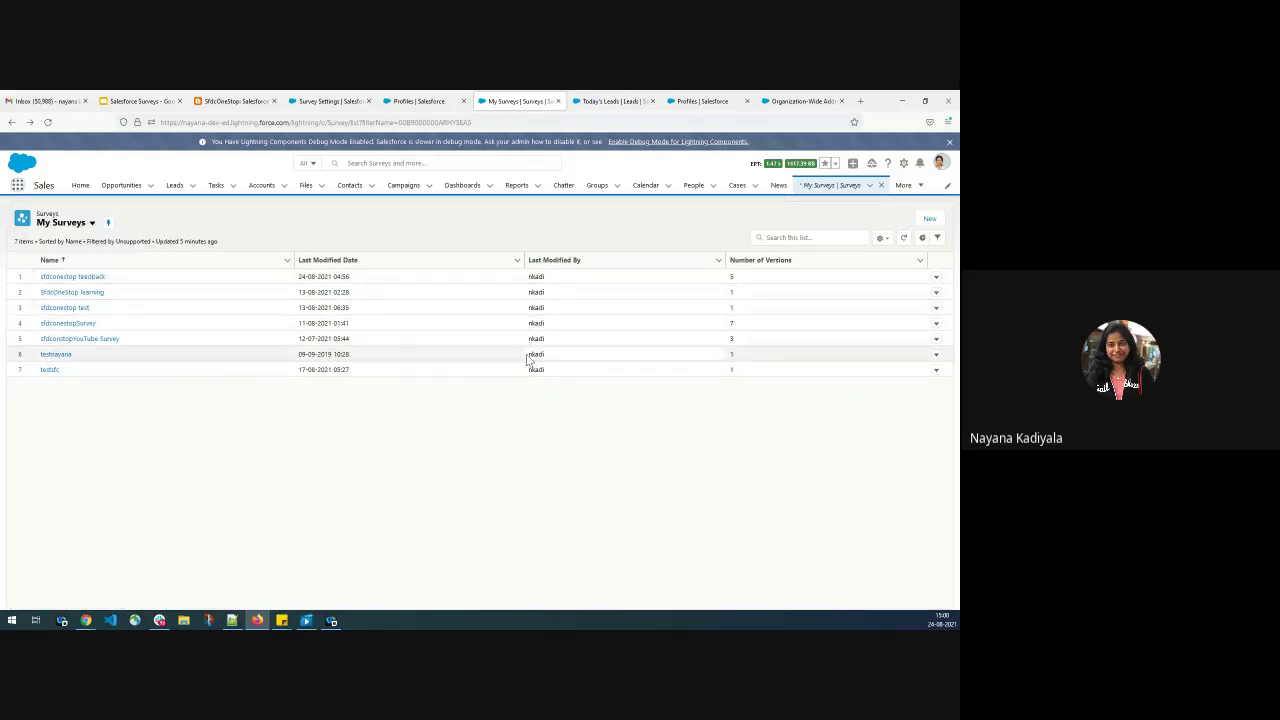
left_click(18, 186)
type("surveys")
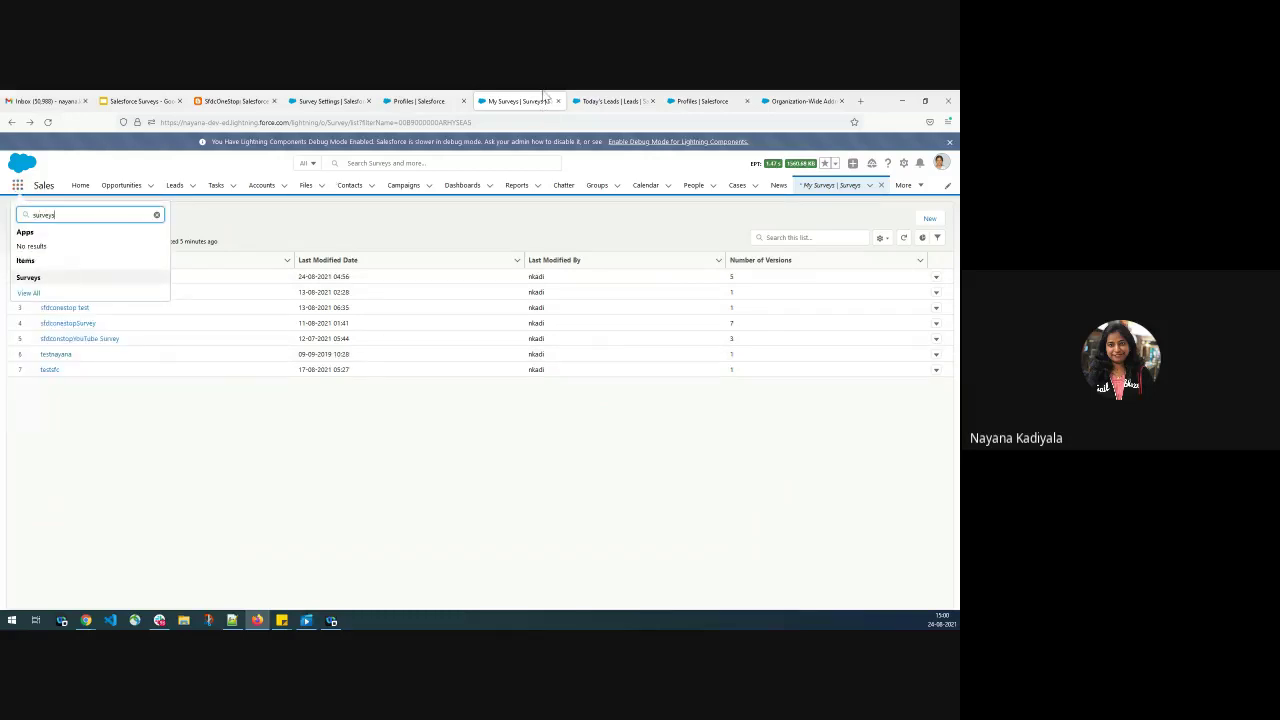
Check the Surveys entry in the profile's standard tab settings, then return to the My Surveys list.
left_click(690, 104)
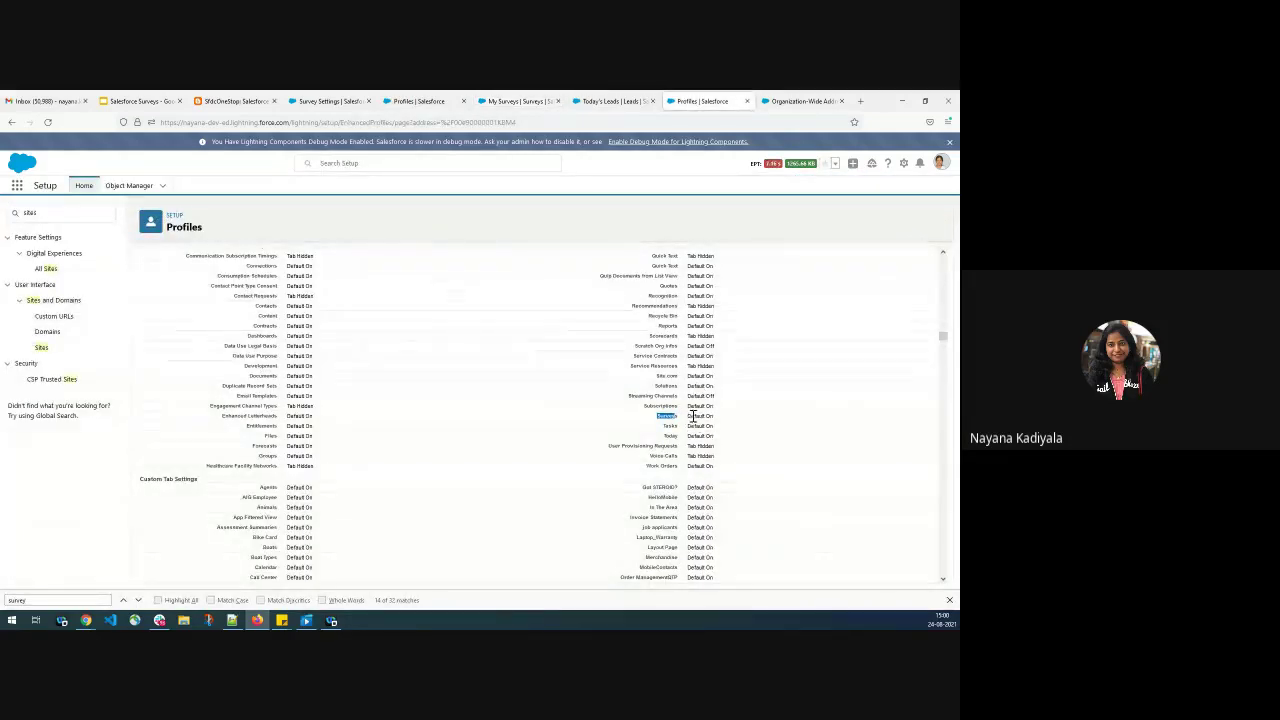
scroll(424, 387, "up", 6)
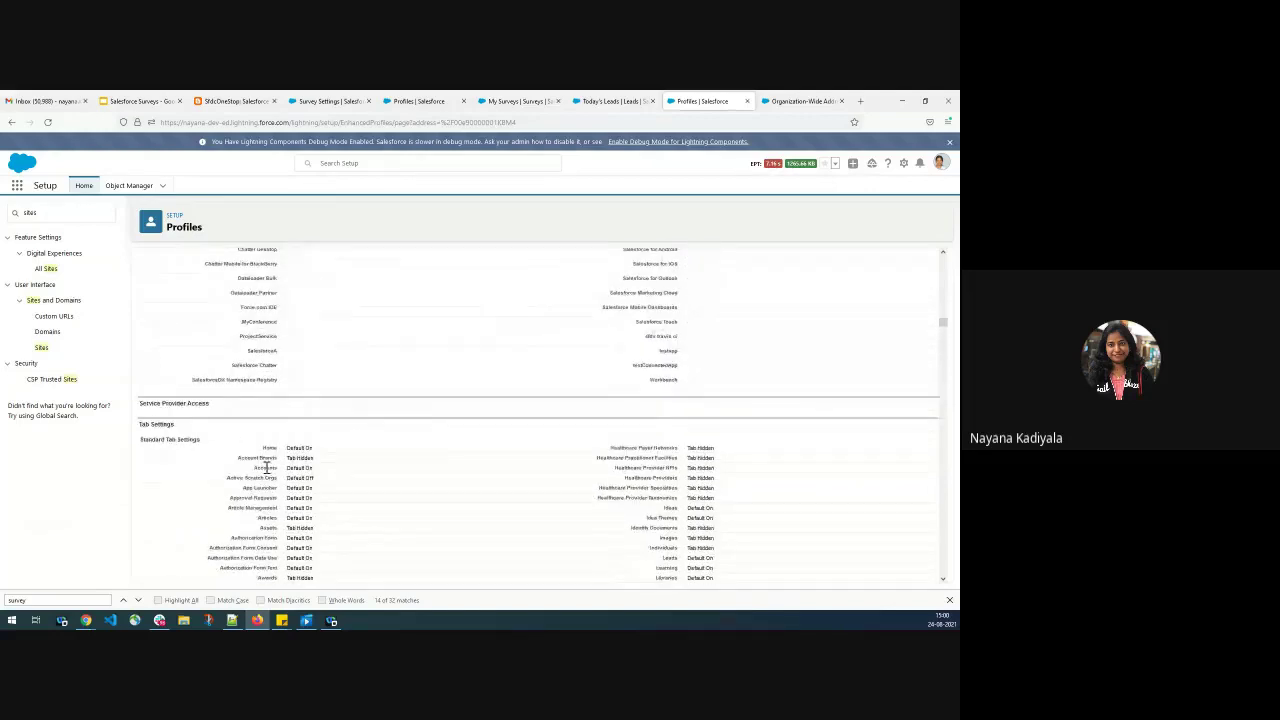
scroll(620, 550, "down", 5)
scroll(676, 541, "down", 4)
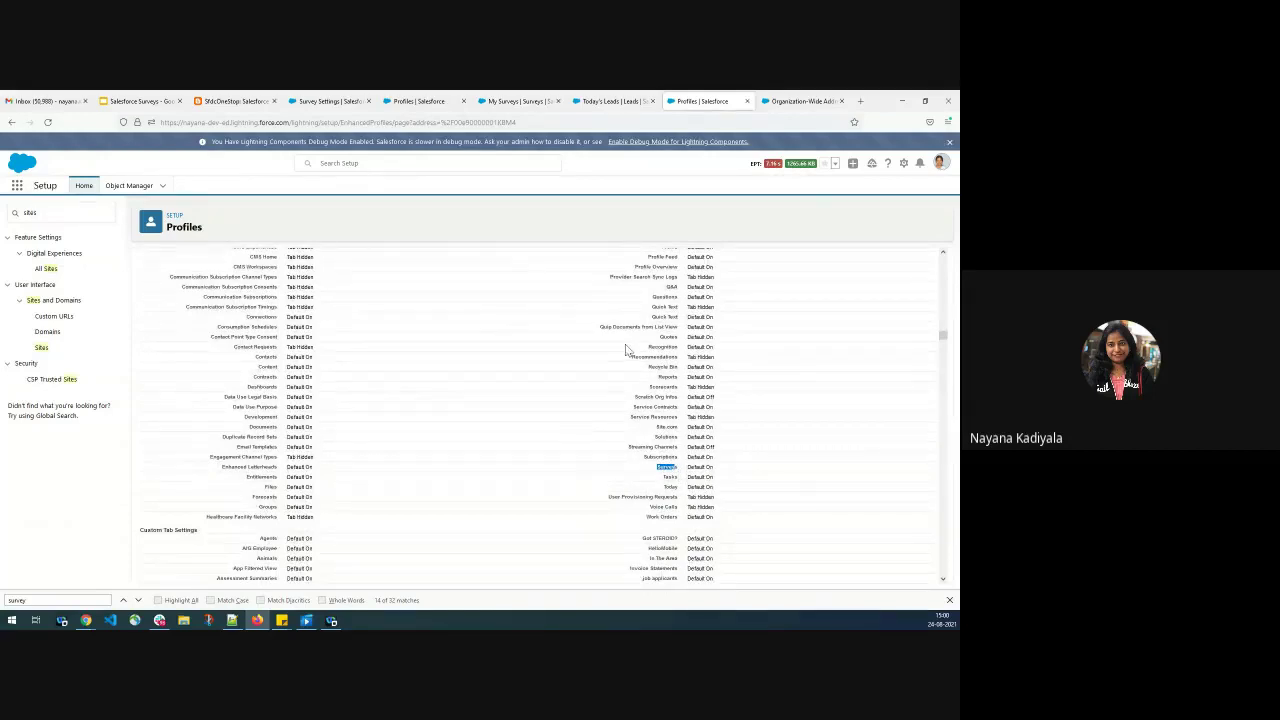
left_click(517, 101)
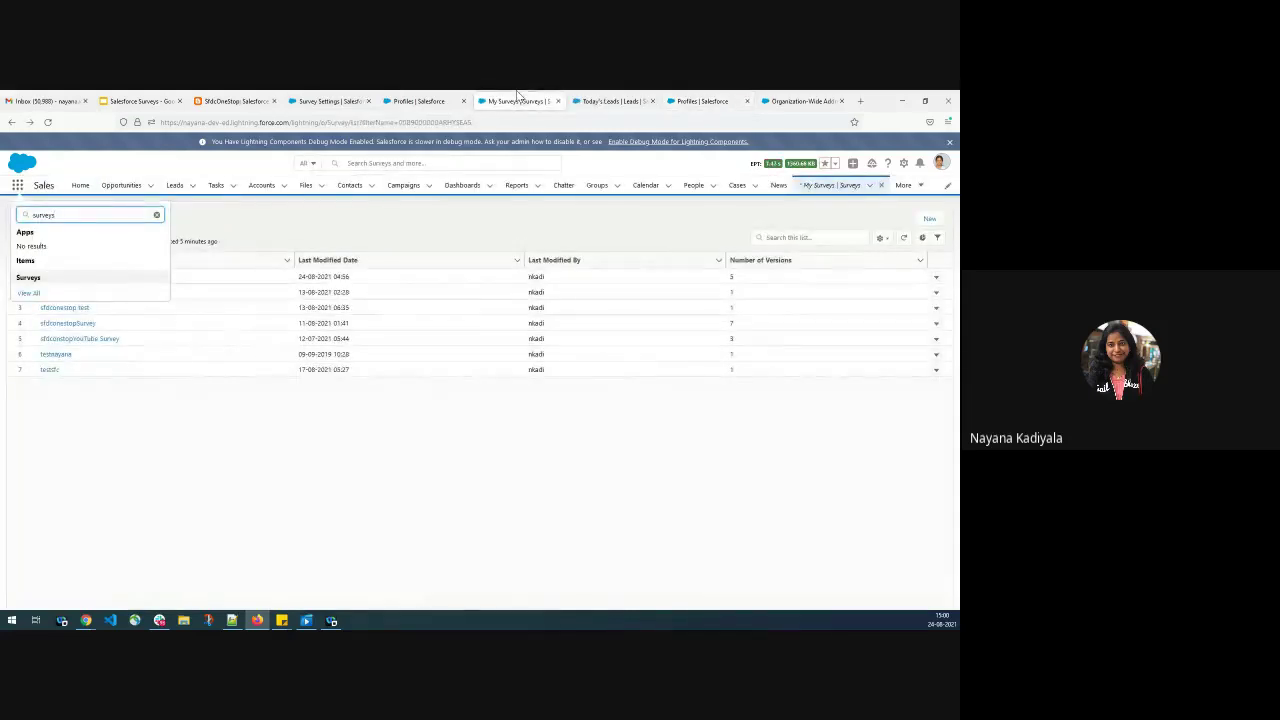
left_click(369, 211)
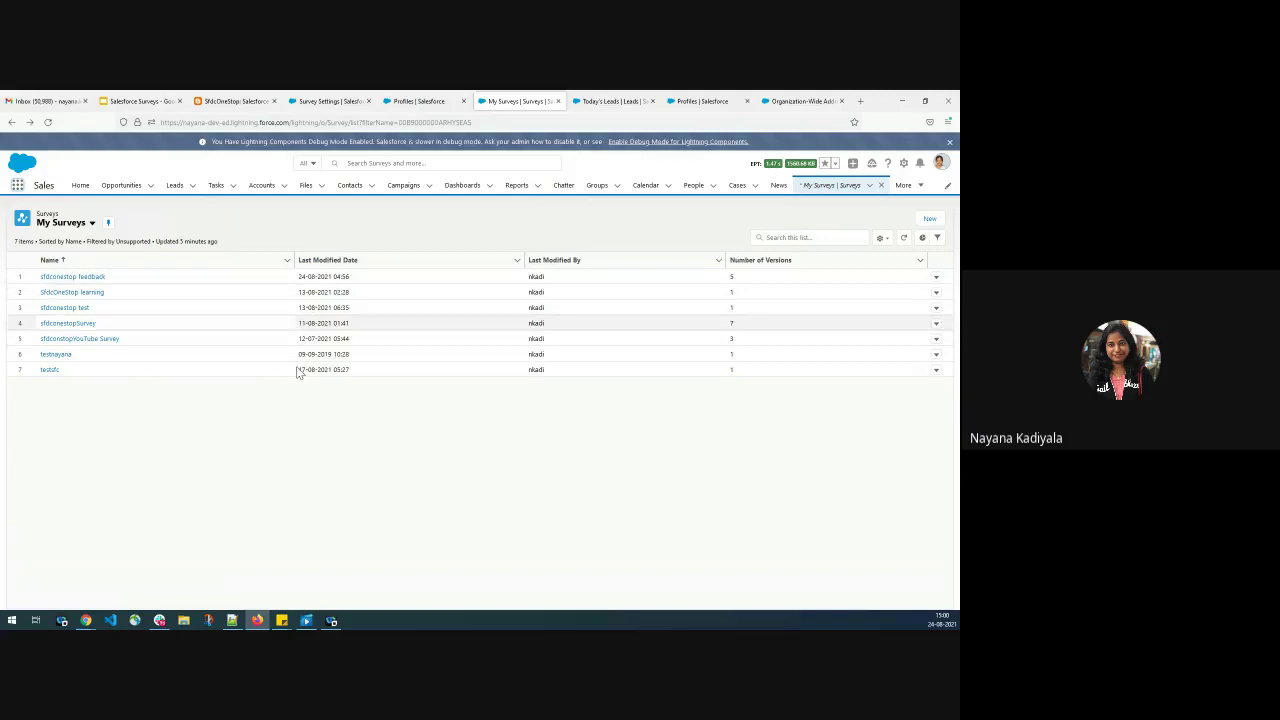
left_click(933, 220)
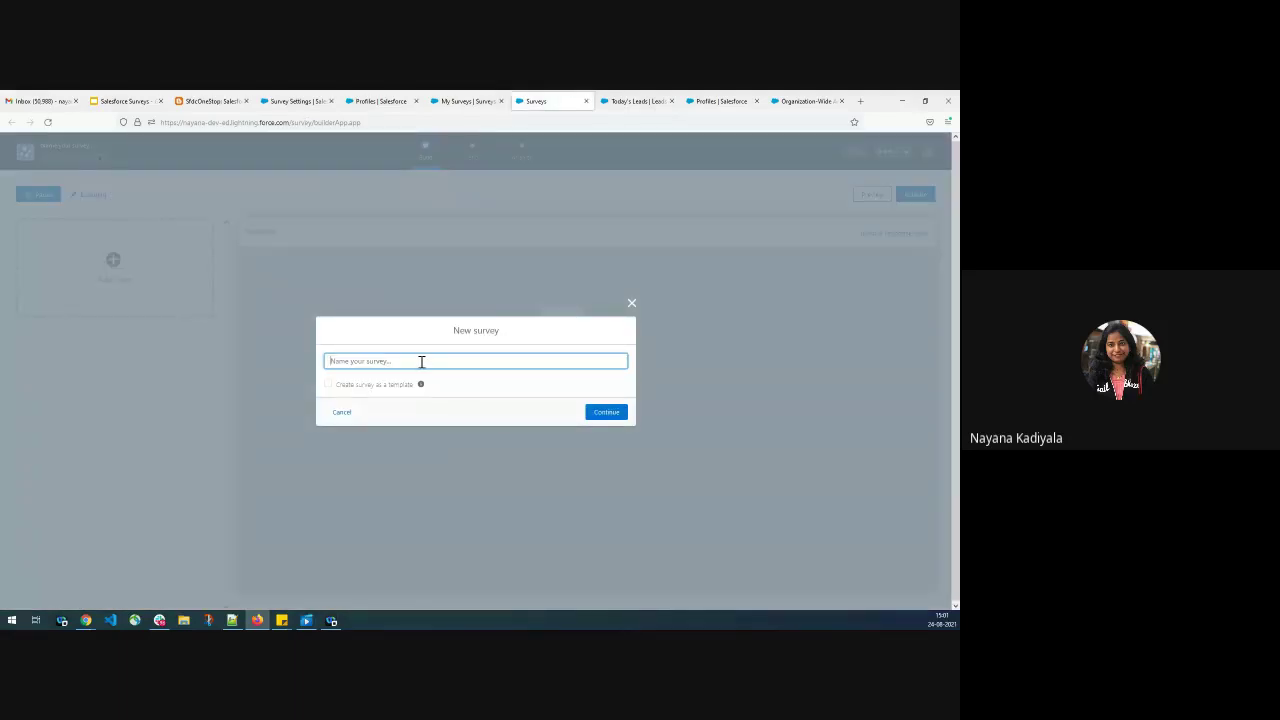
type("test")
left_click(632, 304)
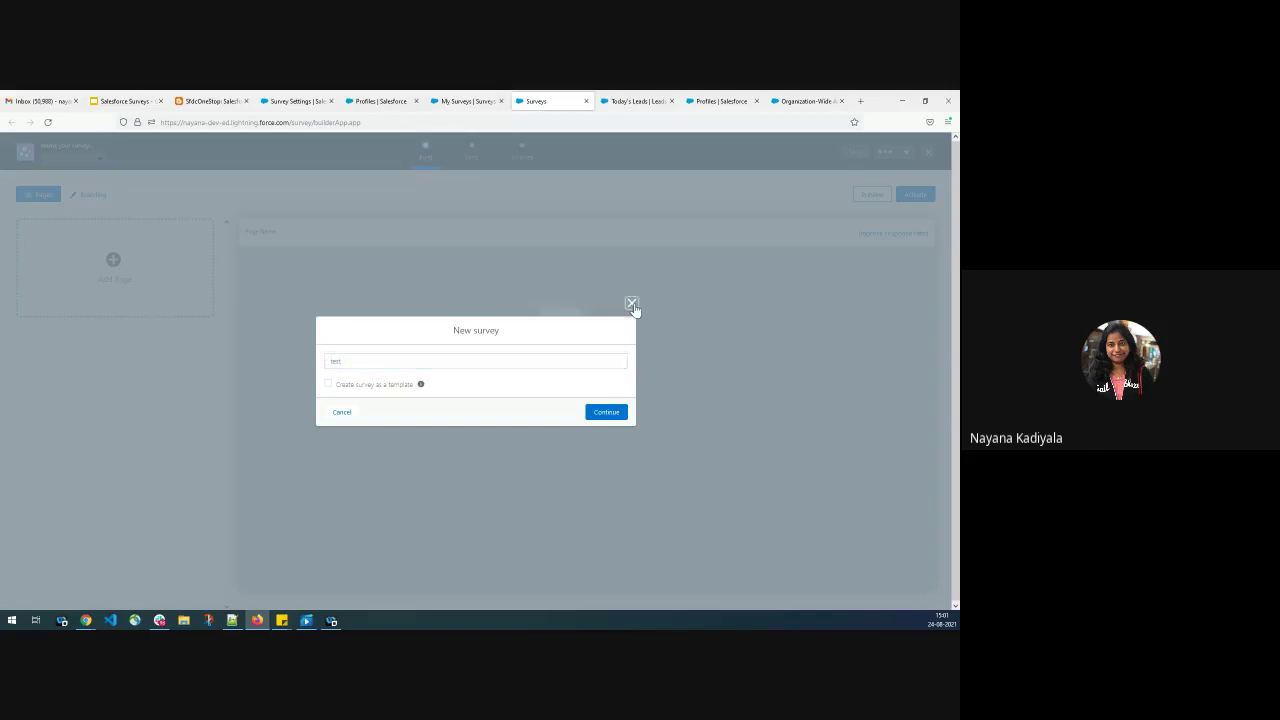
Open the latest version of the "sfdconestop feedback" survey from the My Surveys list.
left_click(467, 100)
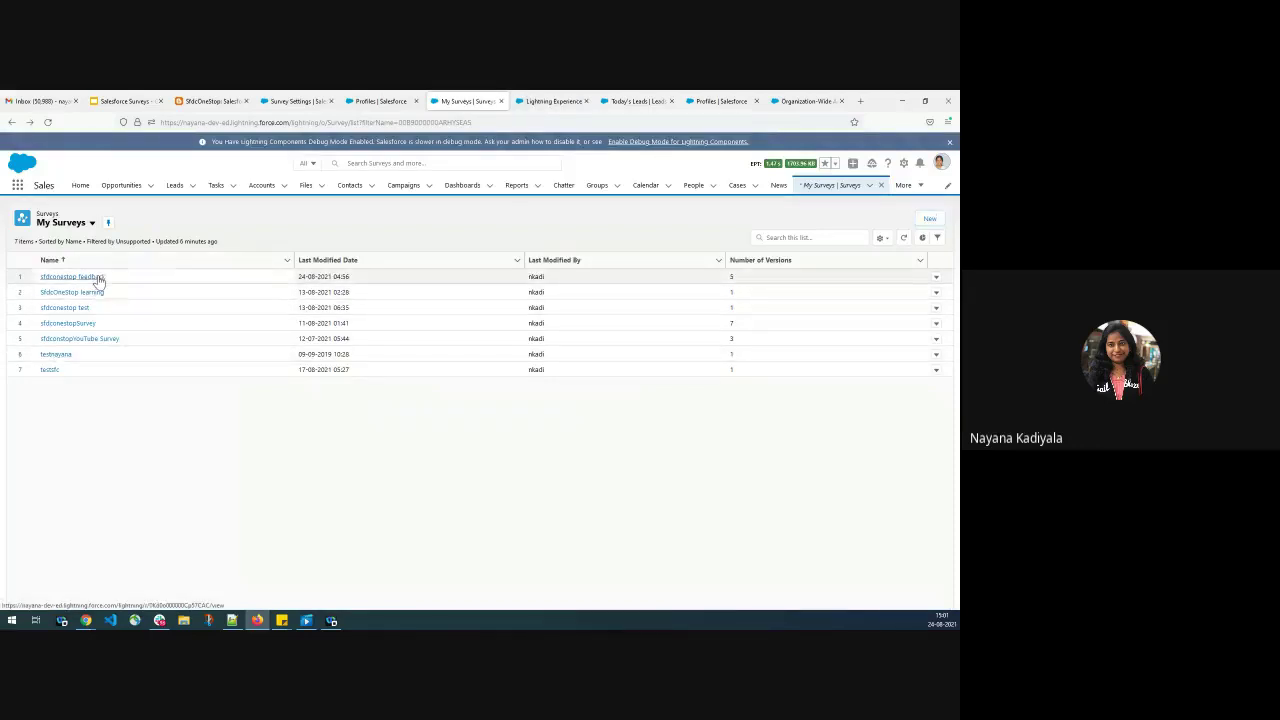
left_click(98, 278)
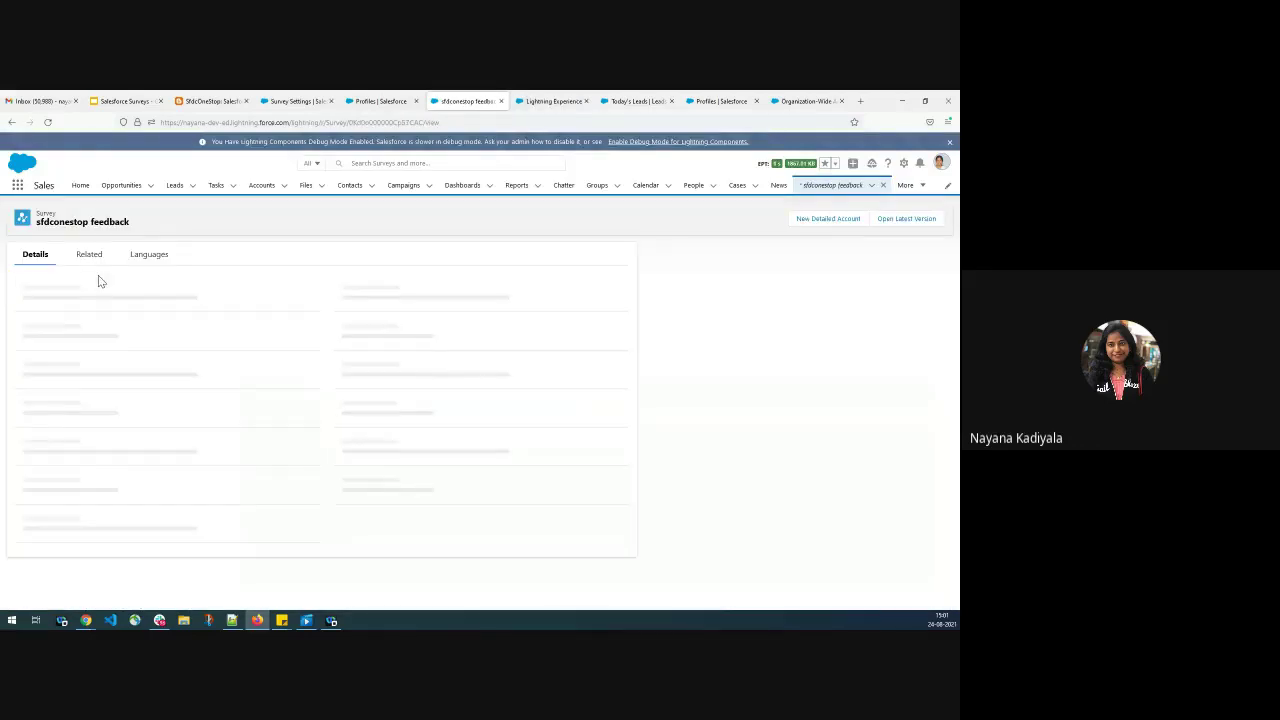
left_click(899, 219)
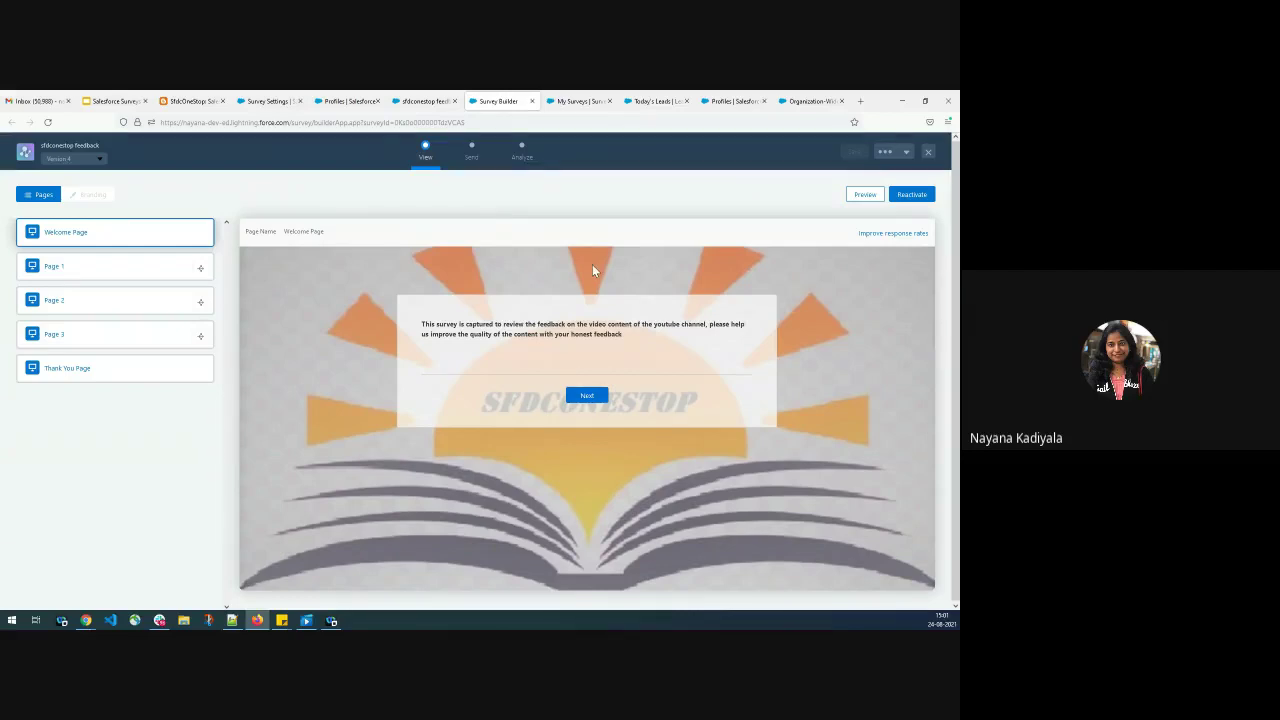
Create a new version of the survey based on version 4.
left_click(905, 154)
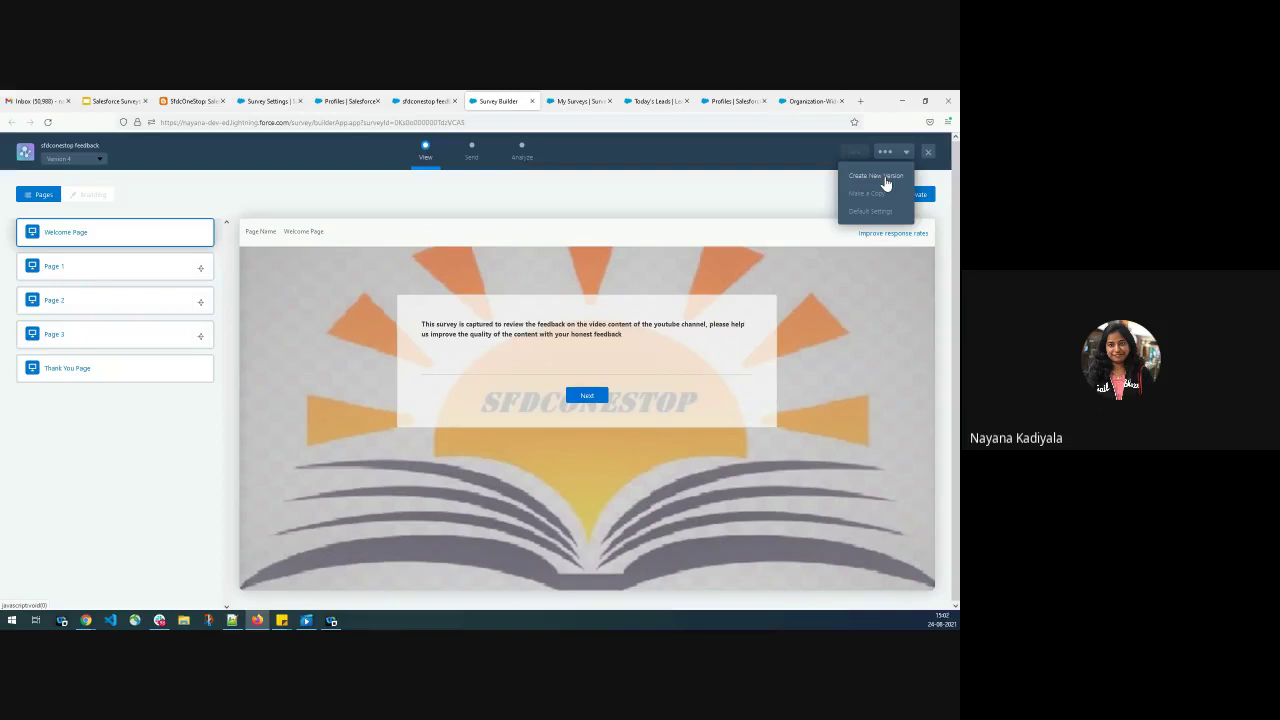
left_click(885, 182)
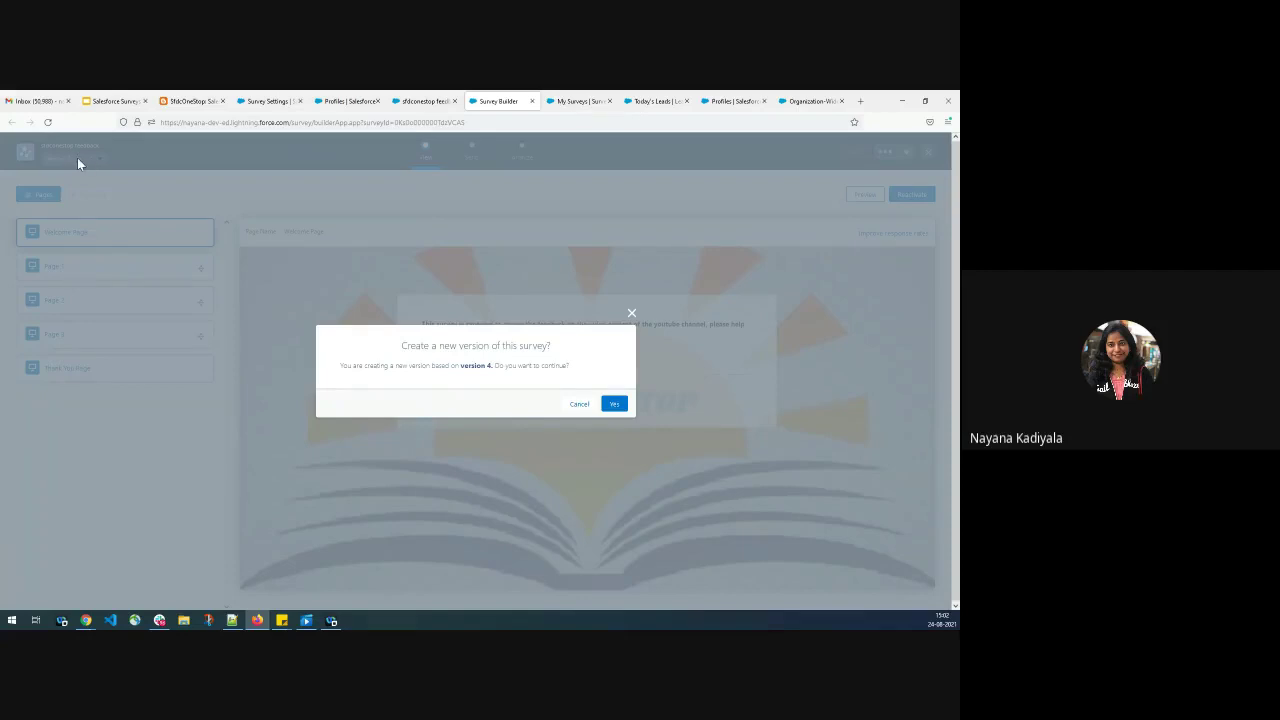
left_click(615, 403)
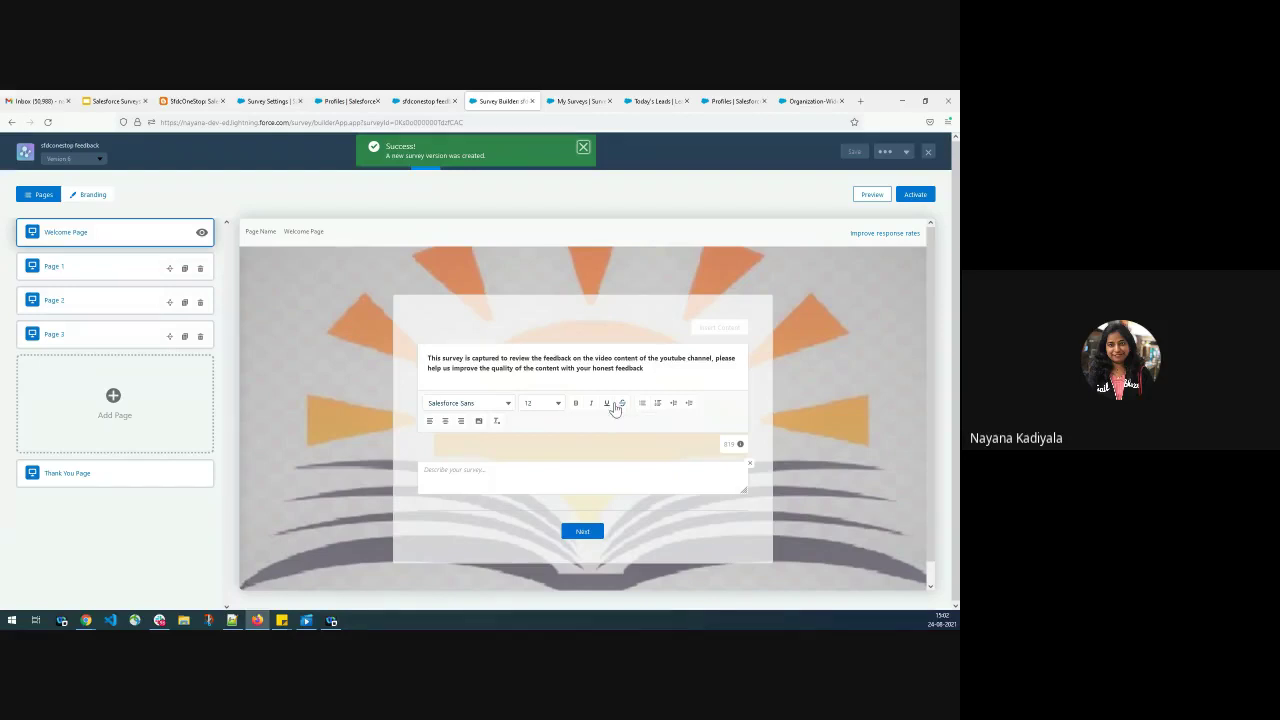
left_click(582, 148)
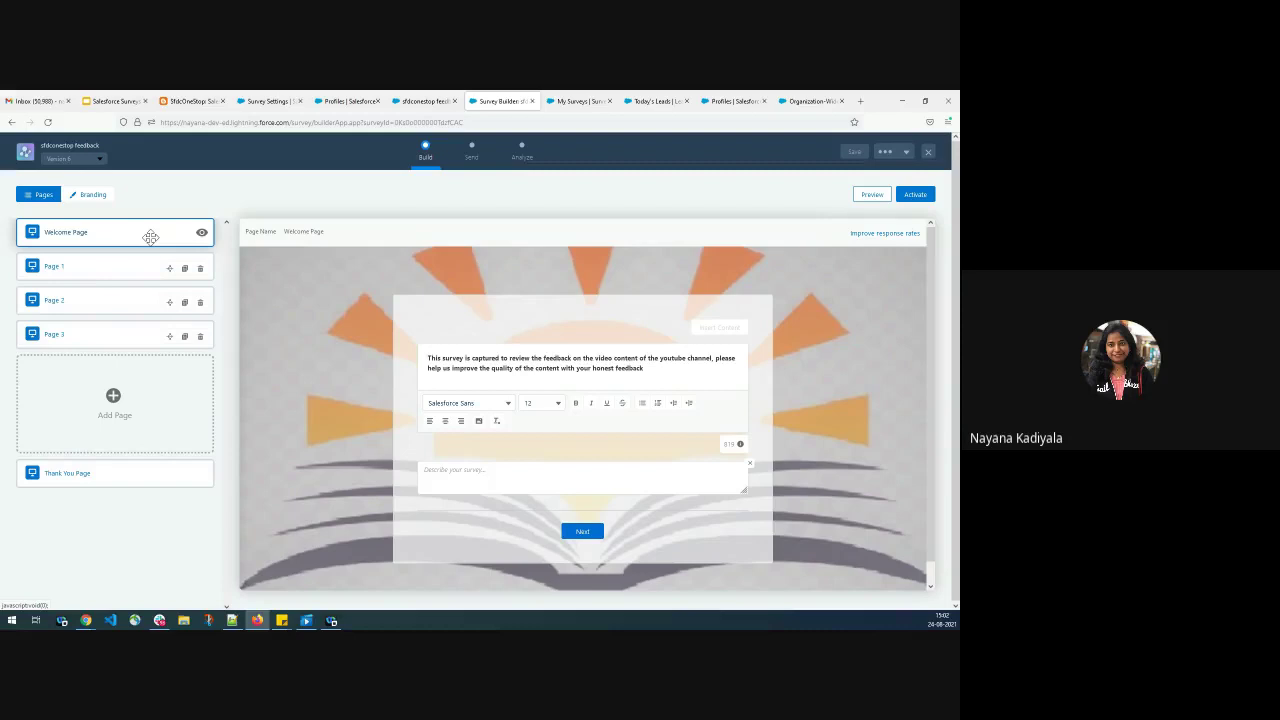
Disable the Welcome Page for participants, enable it again and reselect it.
left_click(201, 234)
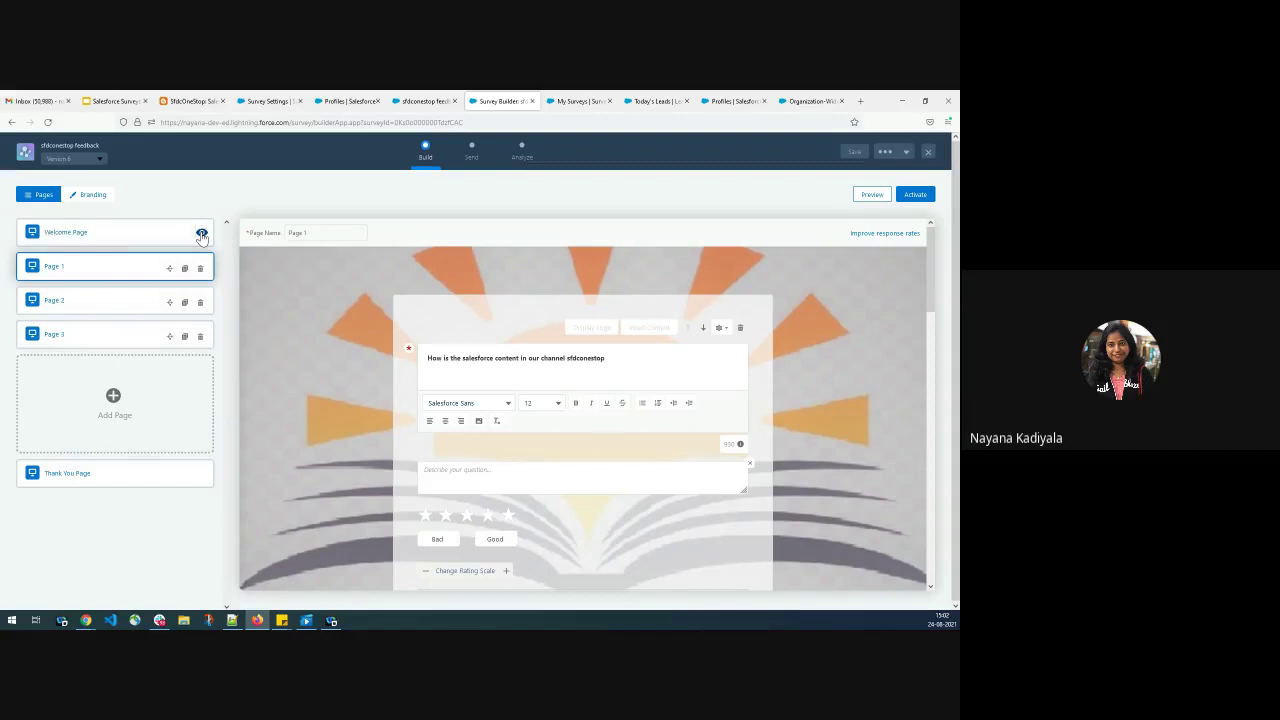
left_click(126, 237)
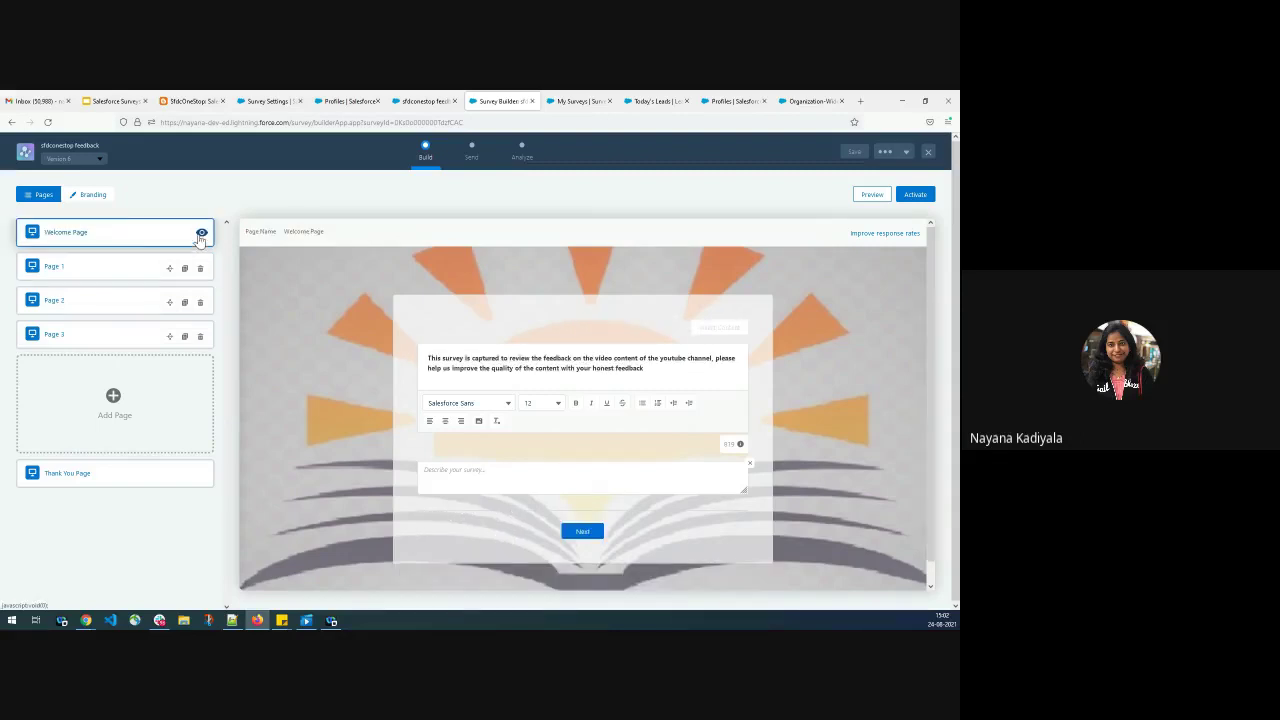
left_click(201, 234)
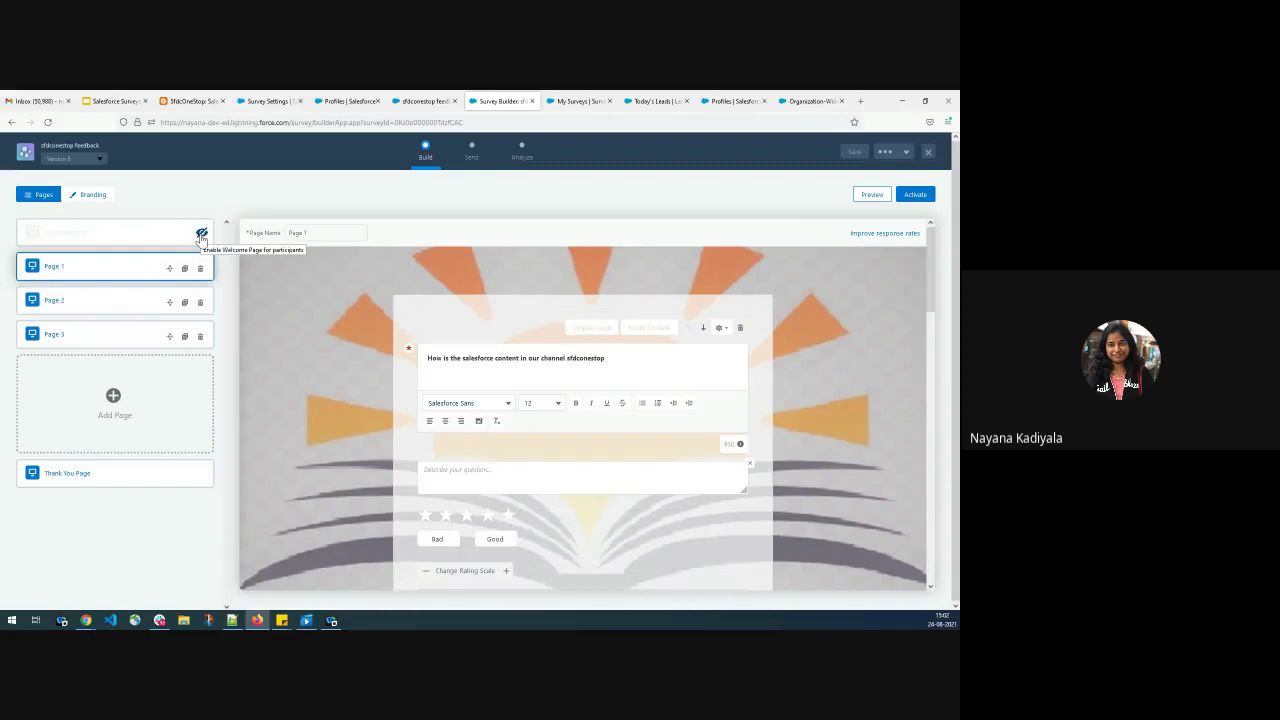
left_click(201, 235)
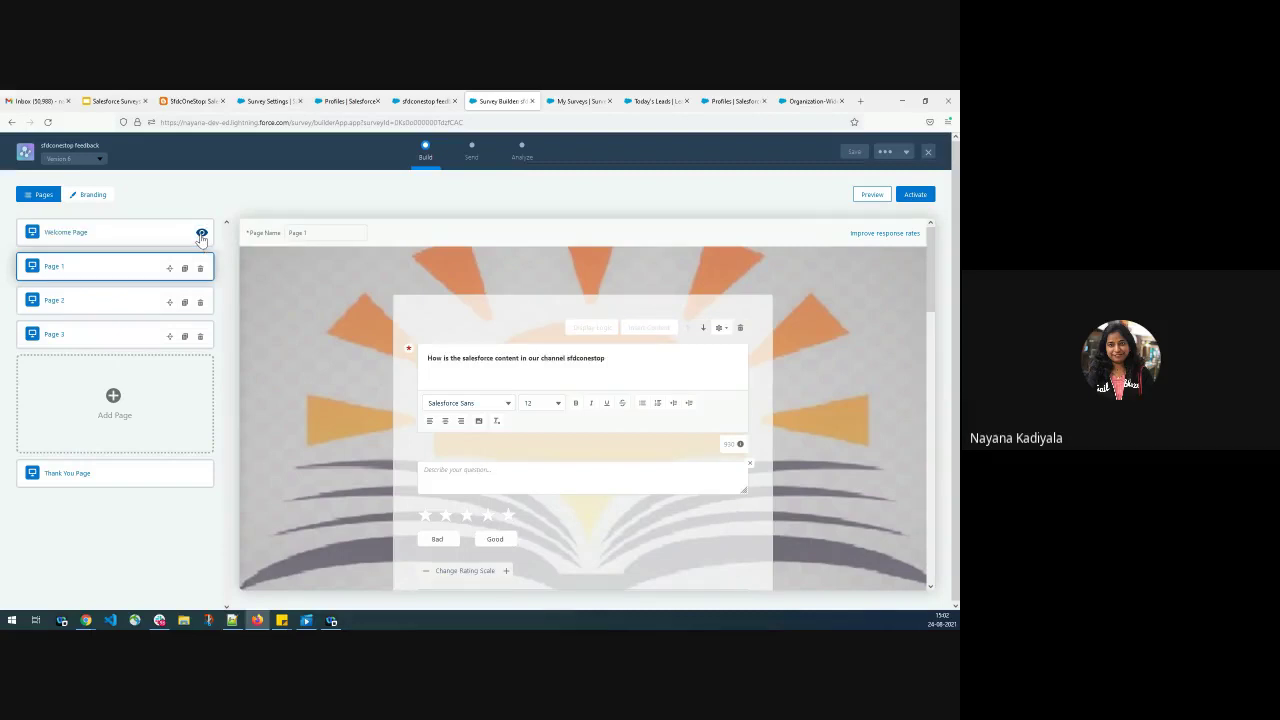
left_click(149, 232)
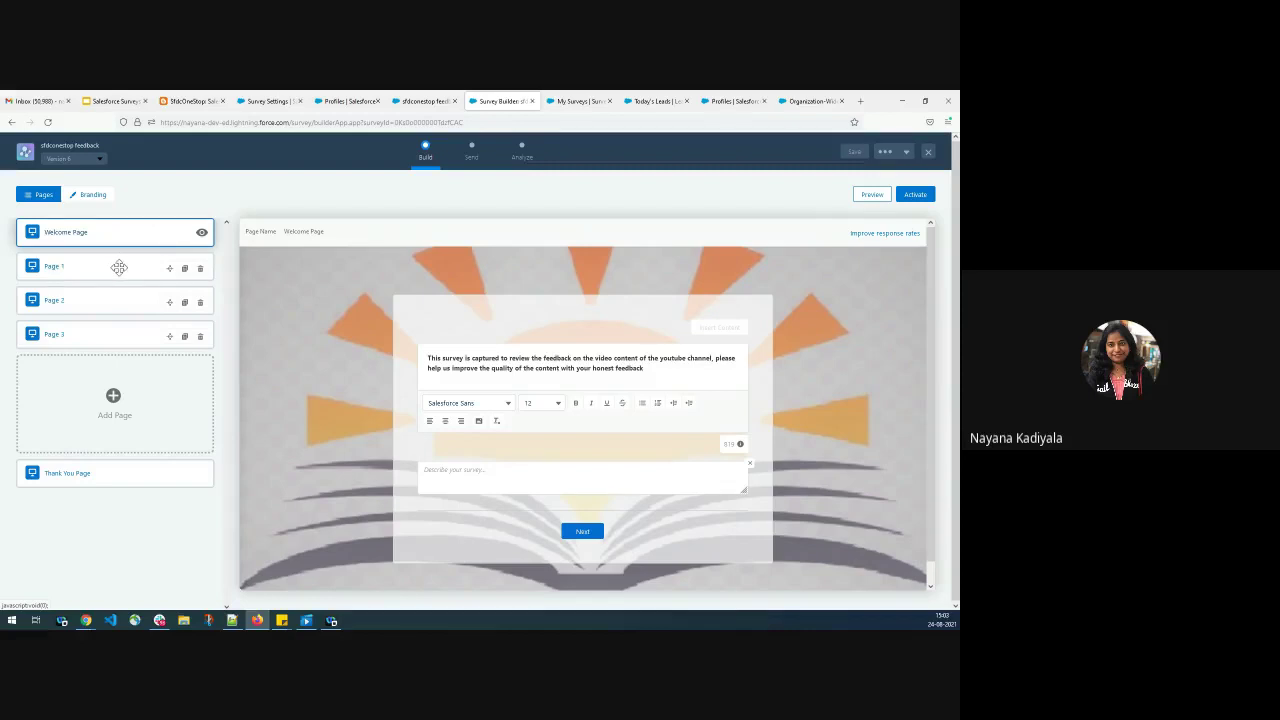
Add a new page after Page 3 of the survey and delete it again.
left_click(119, 267)
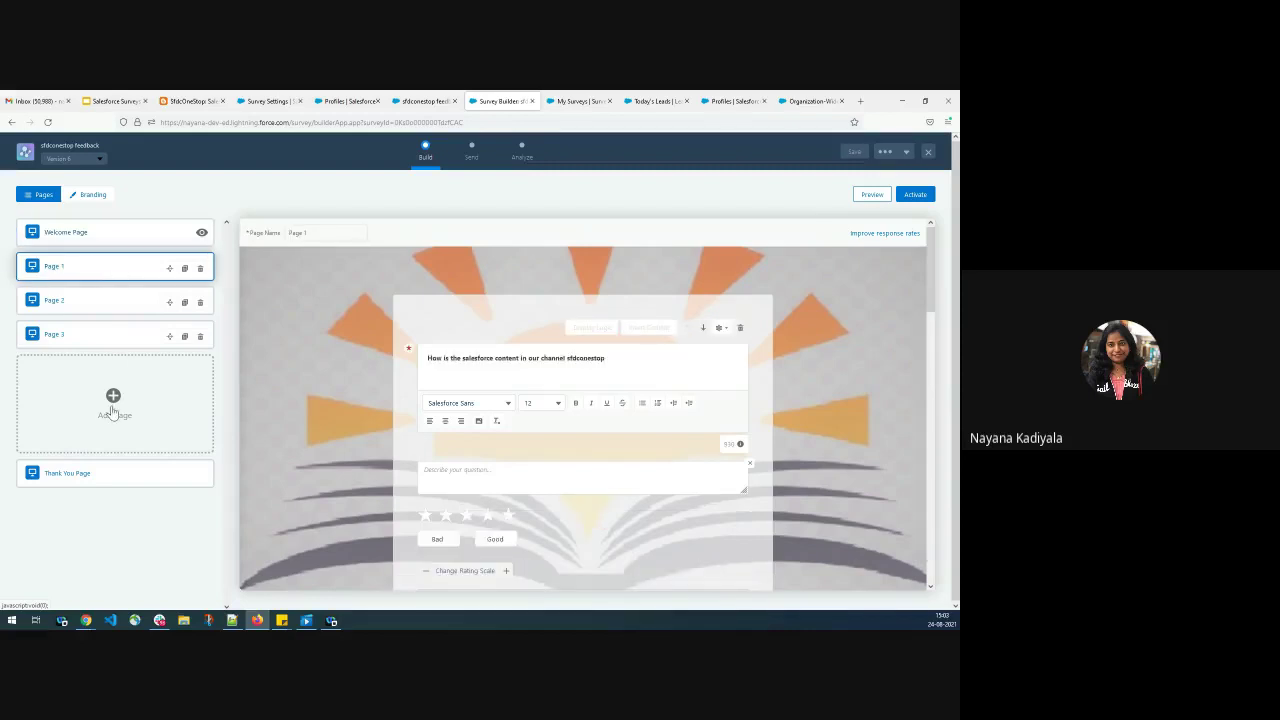
left_click(113, 397)
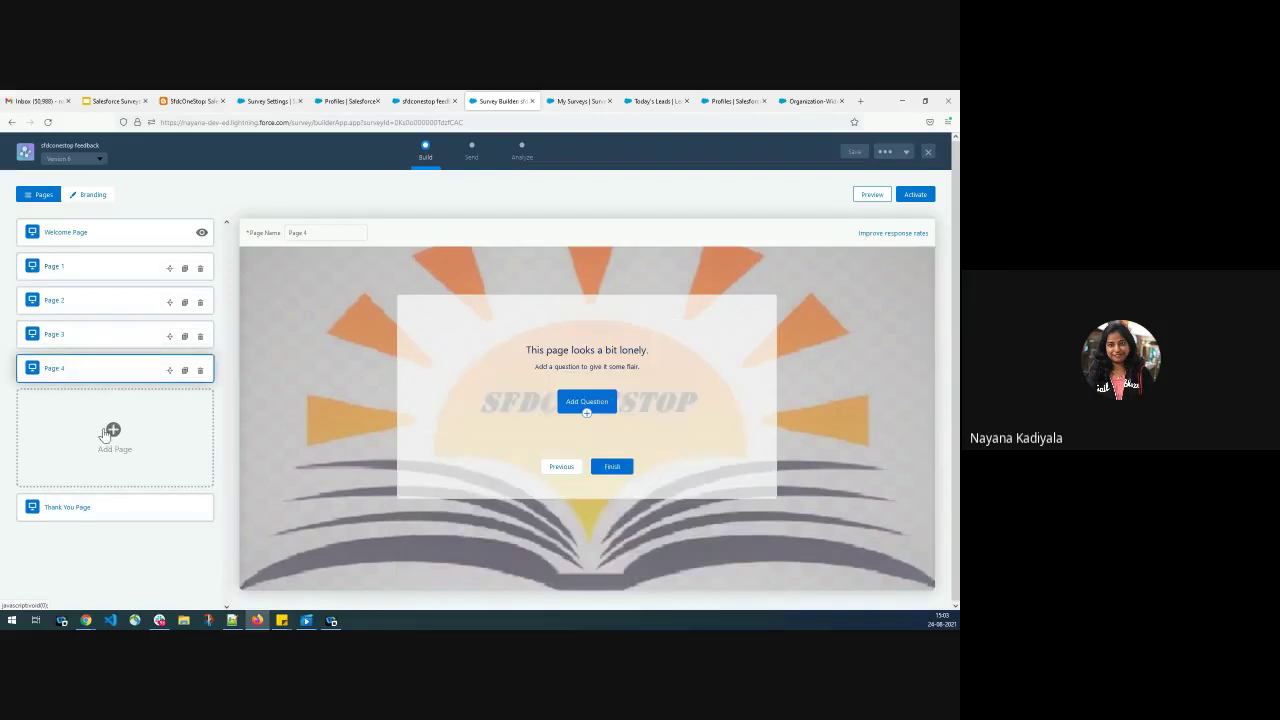
left_click(200, 370)
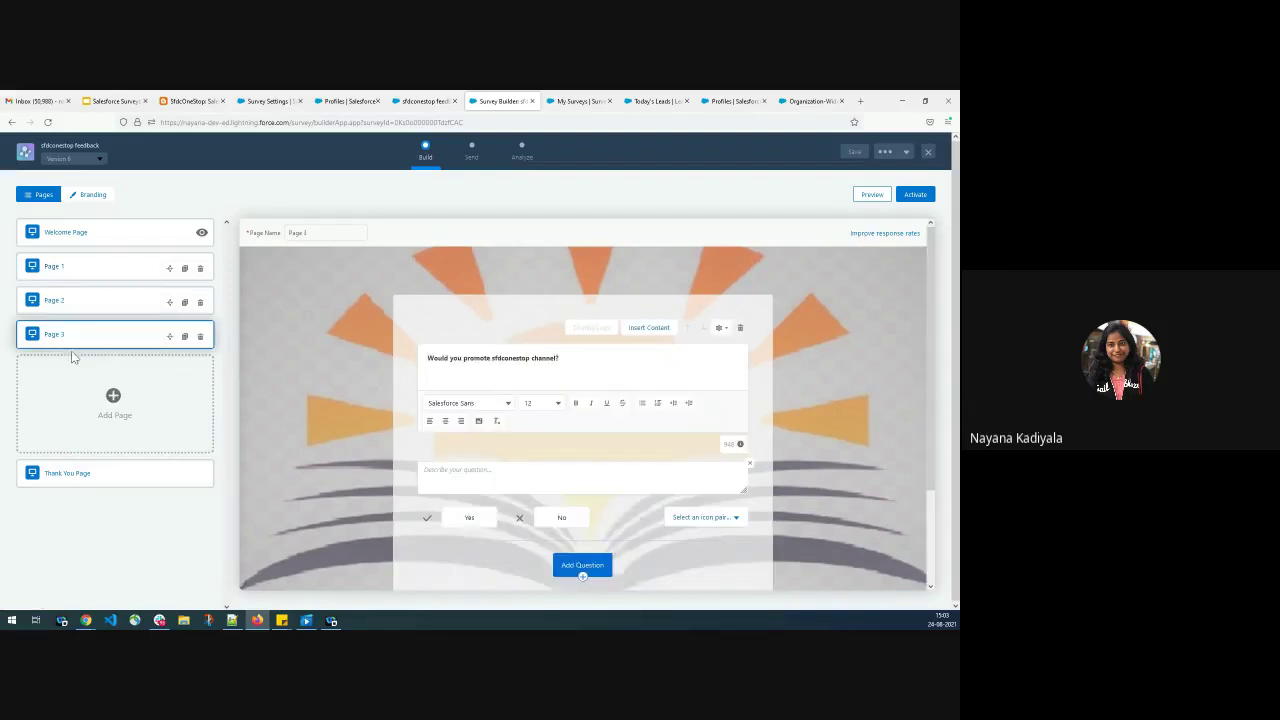
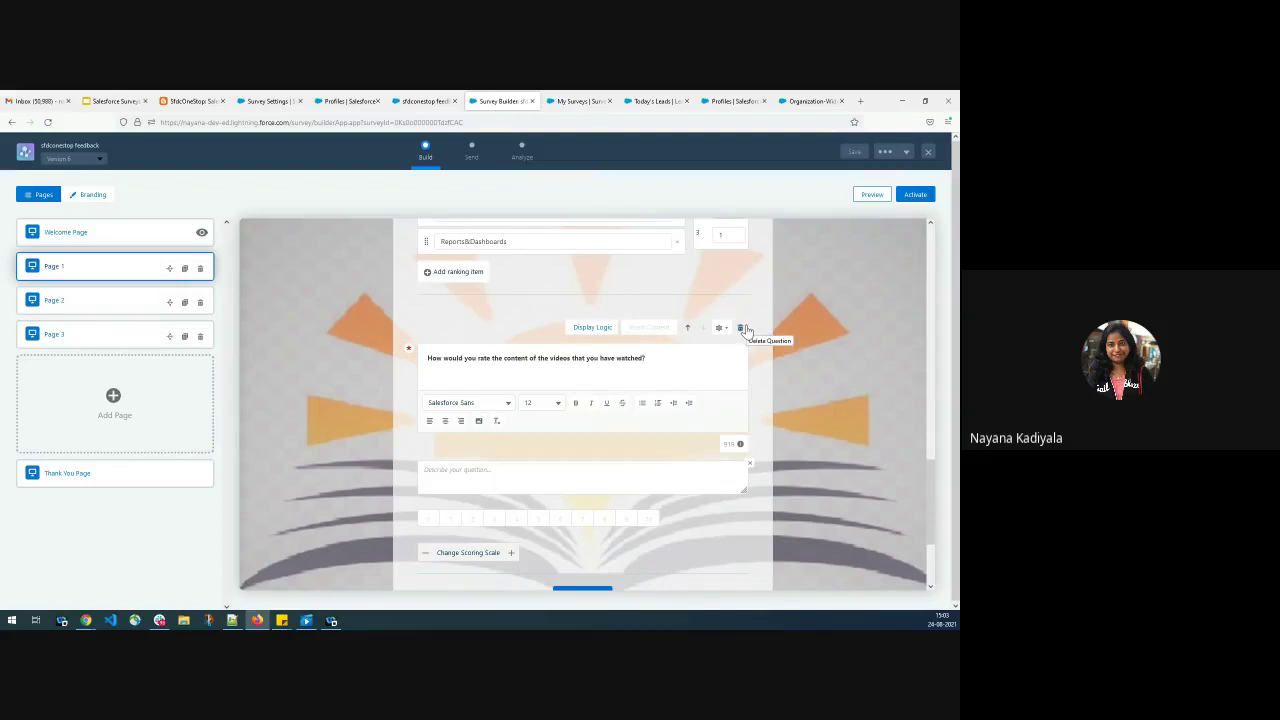
Delete the ranking question "Which videos liked the most in our youtube channel" from Page 1.
left_click(741, 328)
scroll(748, 323, "up", 2)
scroll(735, 313, "up", 2)
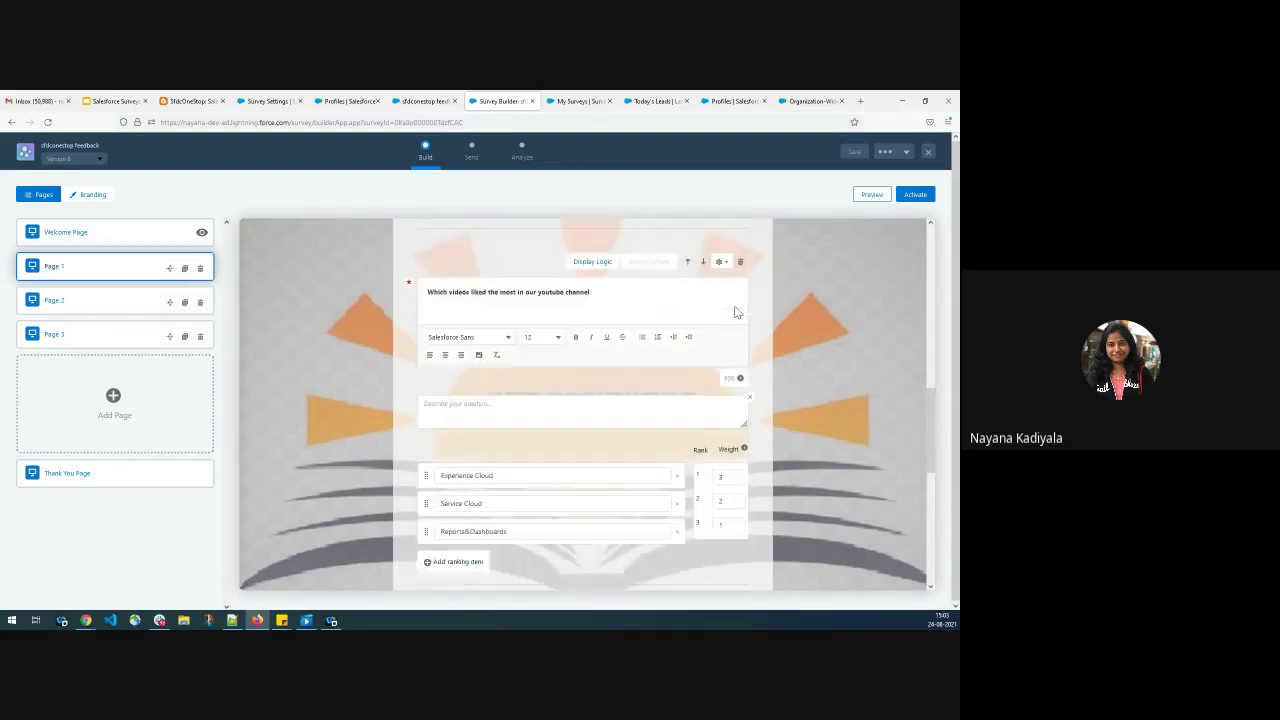
left_click(740, 278)
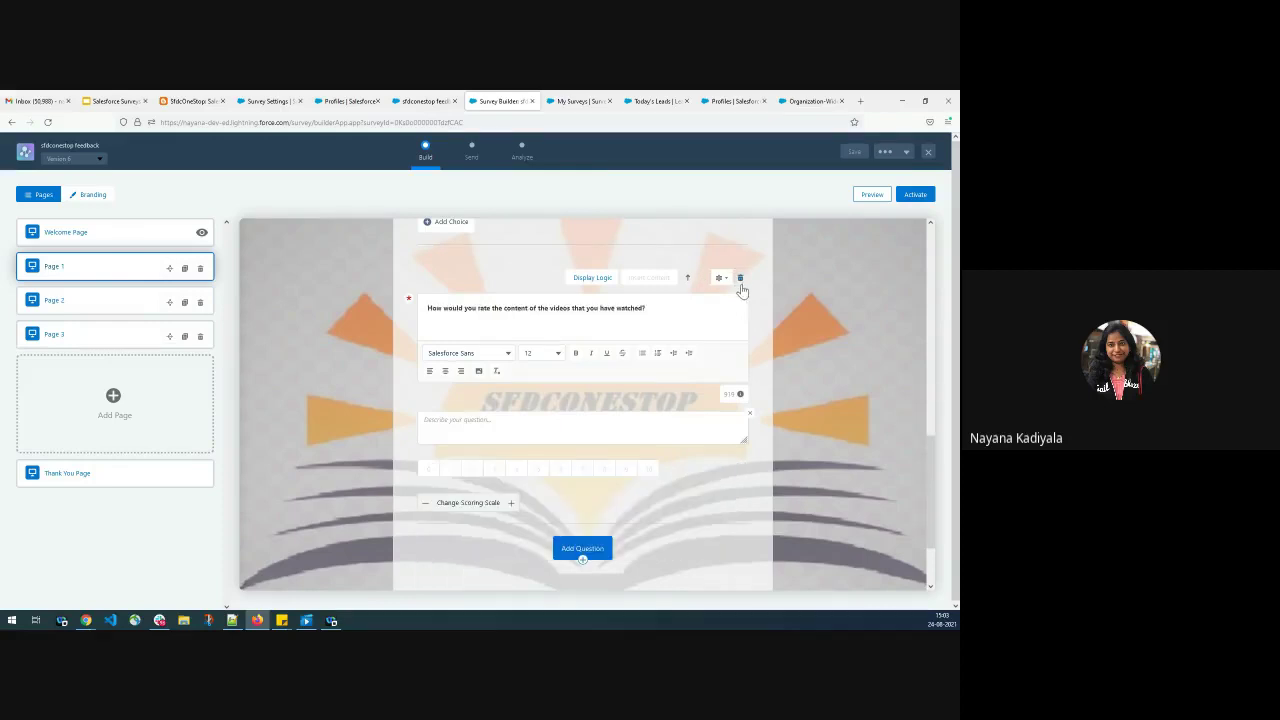
Review the star rating, channel subscription and video content scoring questions on Page 1.
scroll(730, 300, "up", 5)
scroll(716, 317, "up", 5)
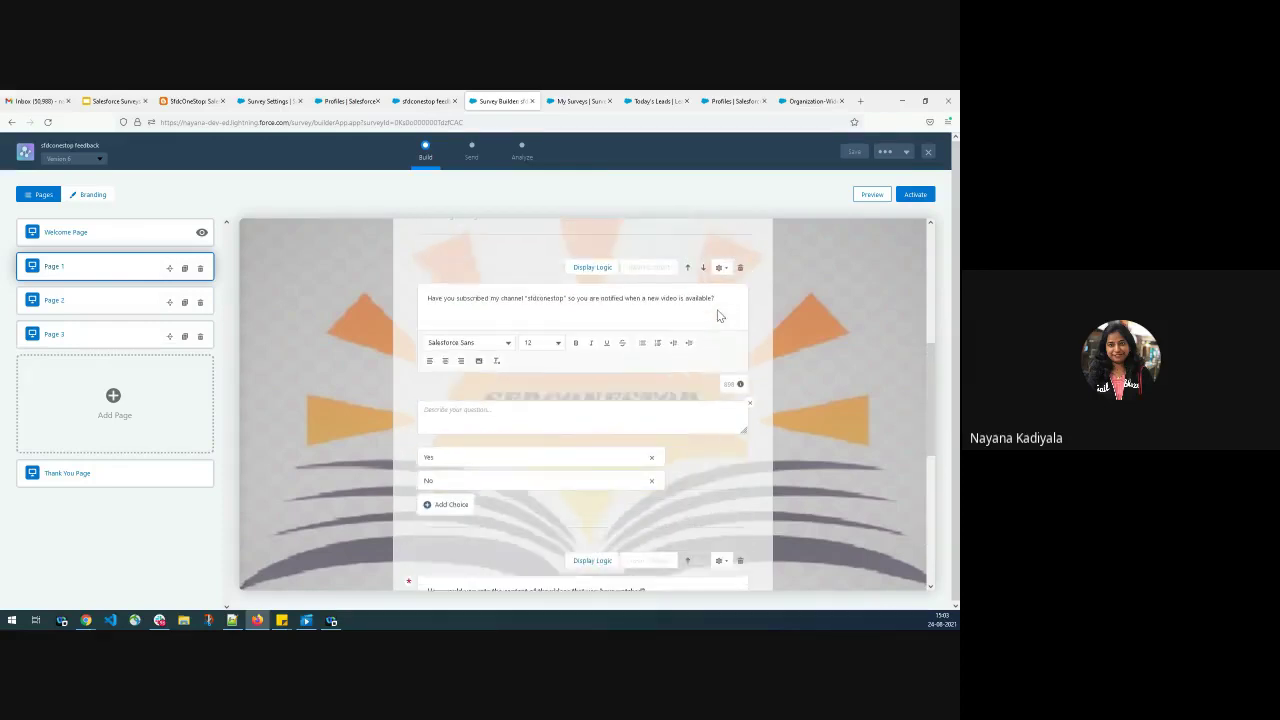
scroll(715, 320, "up", 1)
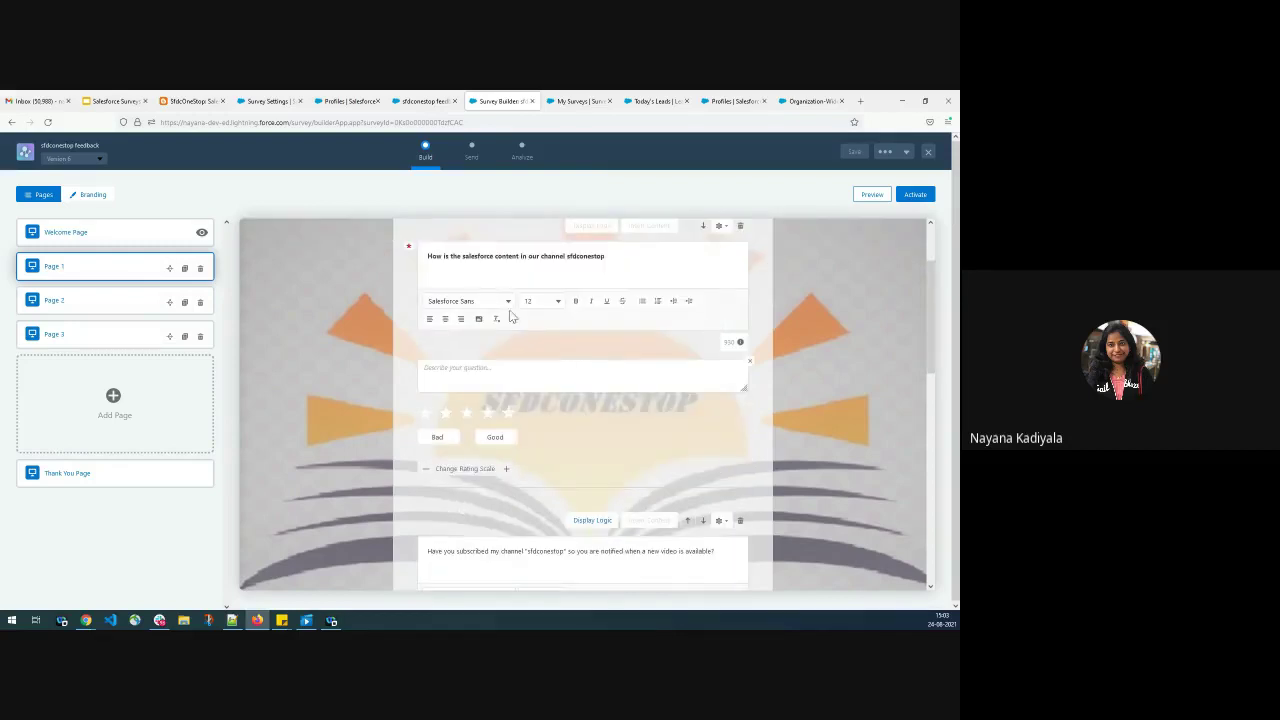
scroll(588, 272, "down", 5)
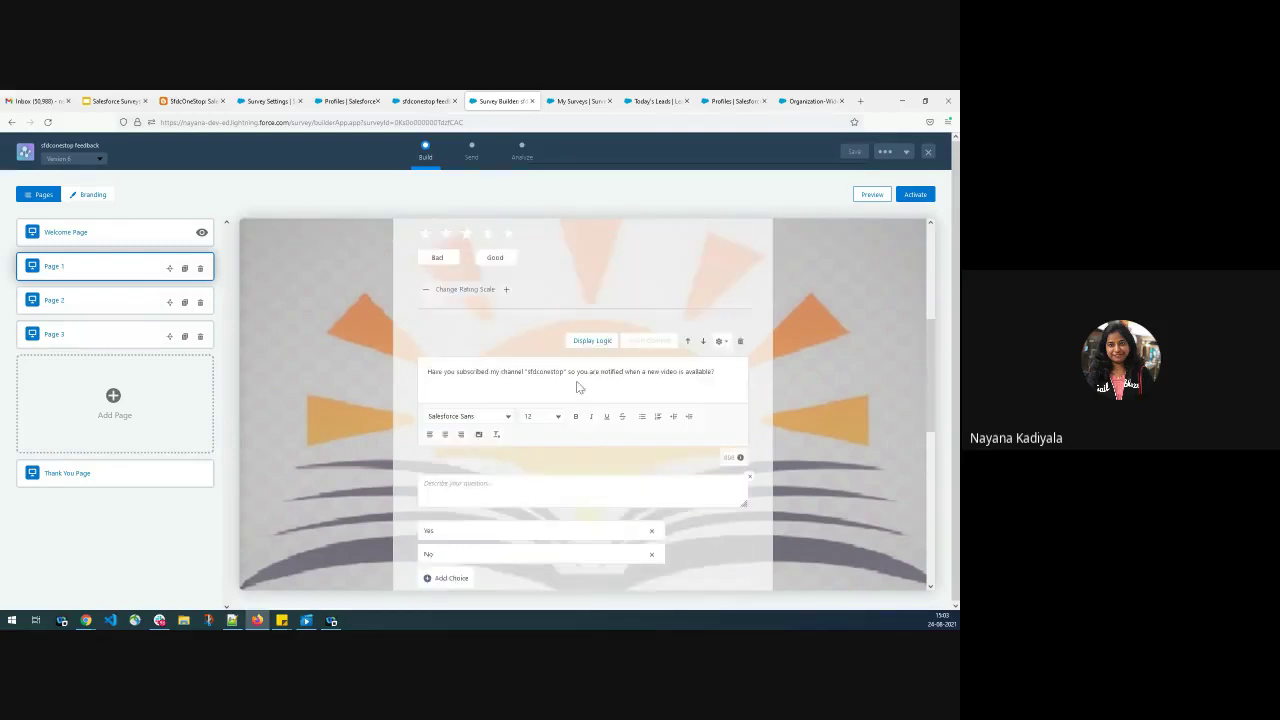
scroll(528, 338, "down", 1)
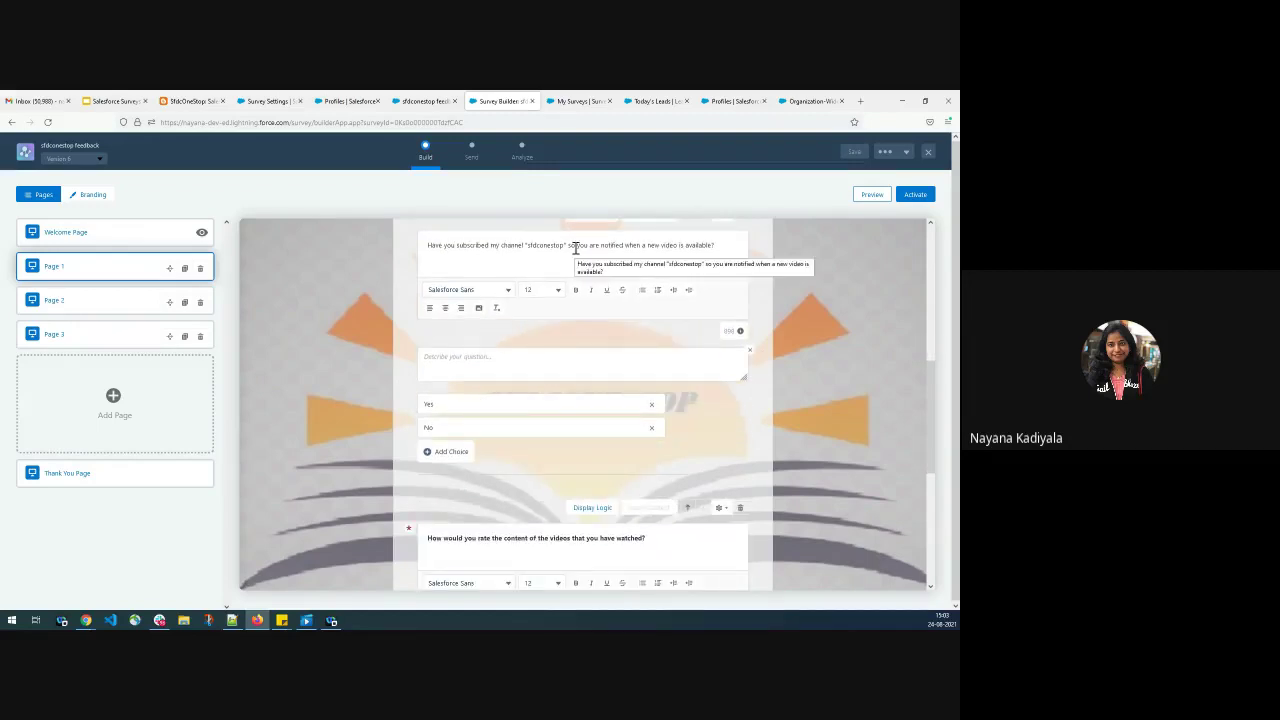
scroll(556, 402, "down", 2)
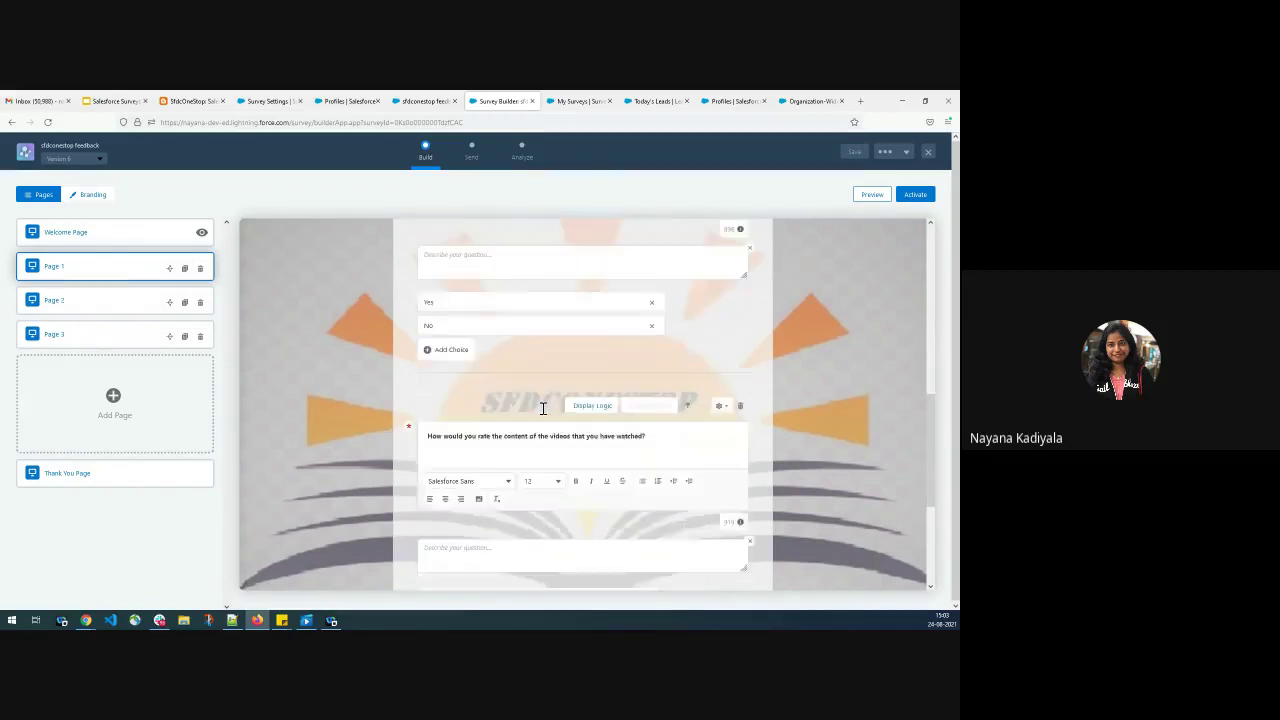
scroll(543, 409, "up", 2)
scroll(548, 437, "down", 5)
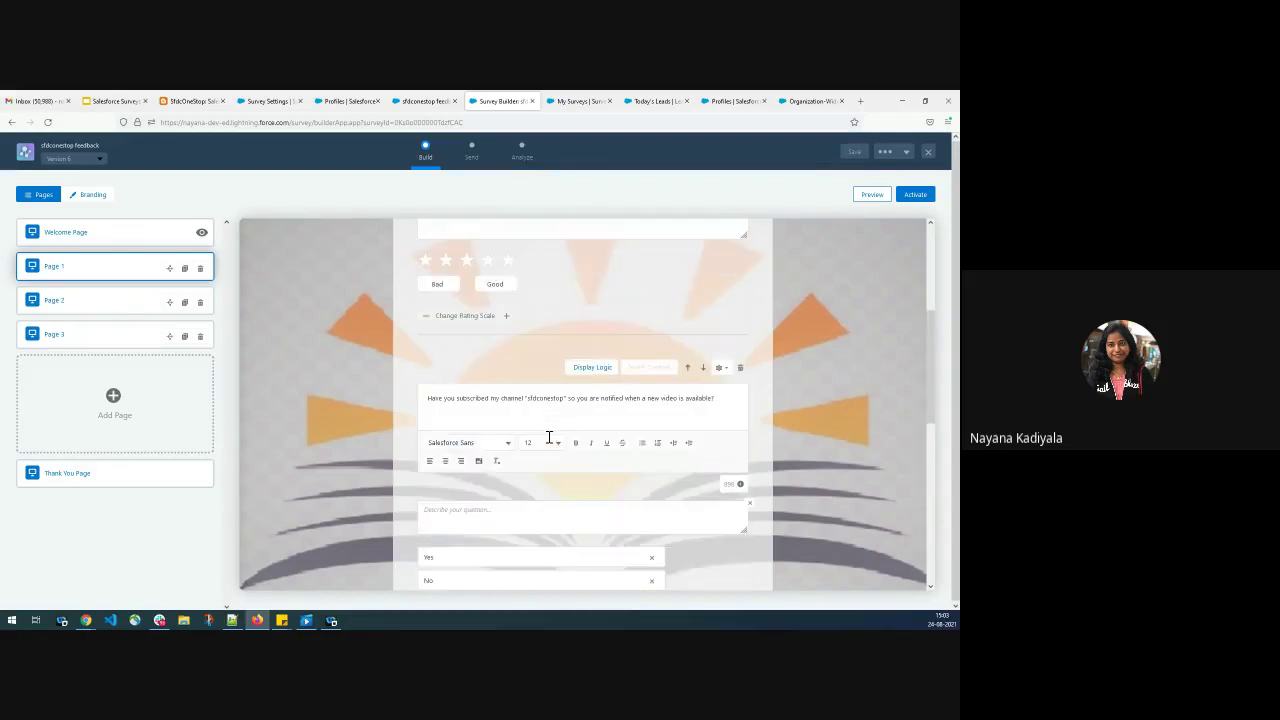
scroll(548, 437, "down", 2)
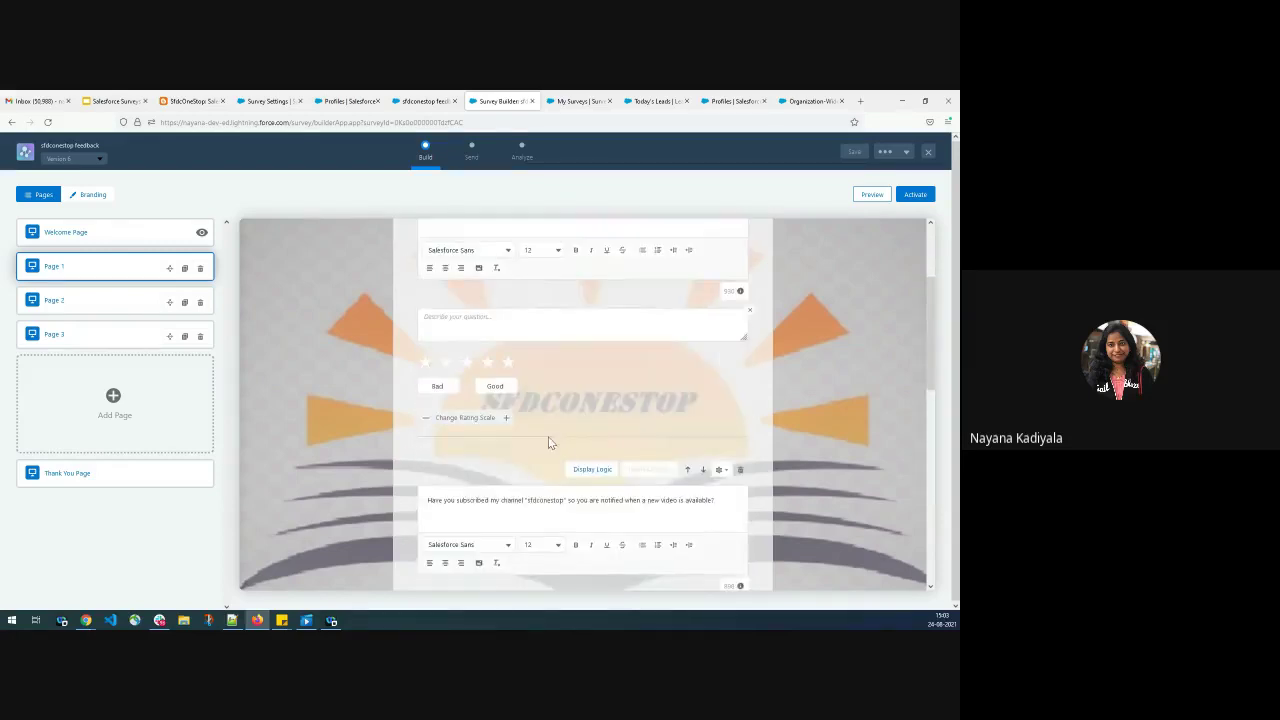
Examine the display logic condition of the "Have you subscribed my channel" question on Page 1 and close it without changes.
left_click(593, 468)
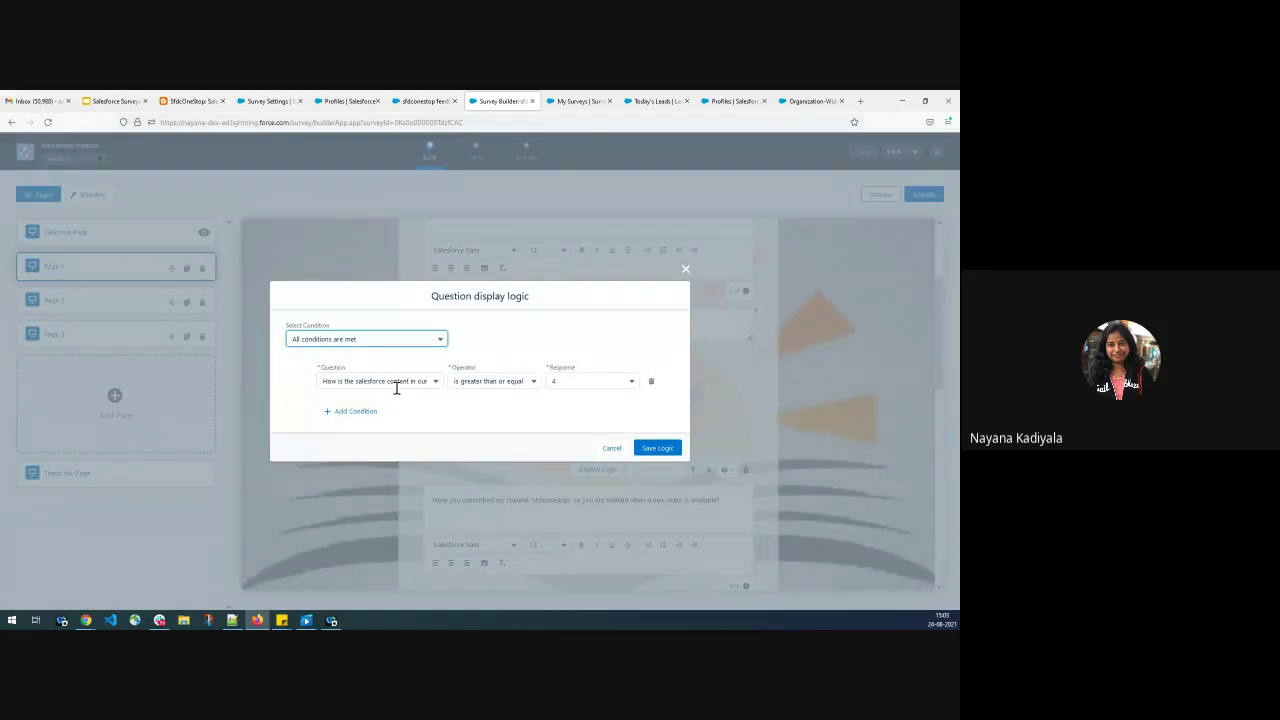
left_click(686, 269)
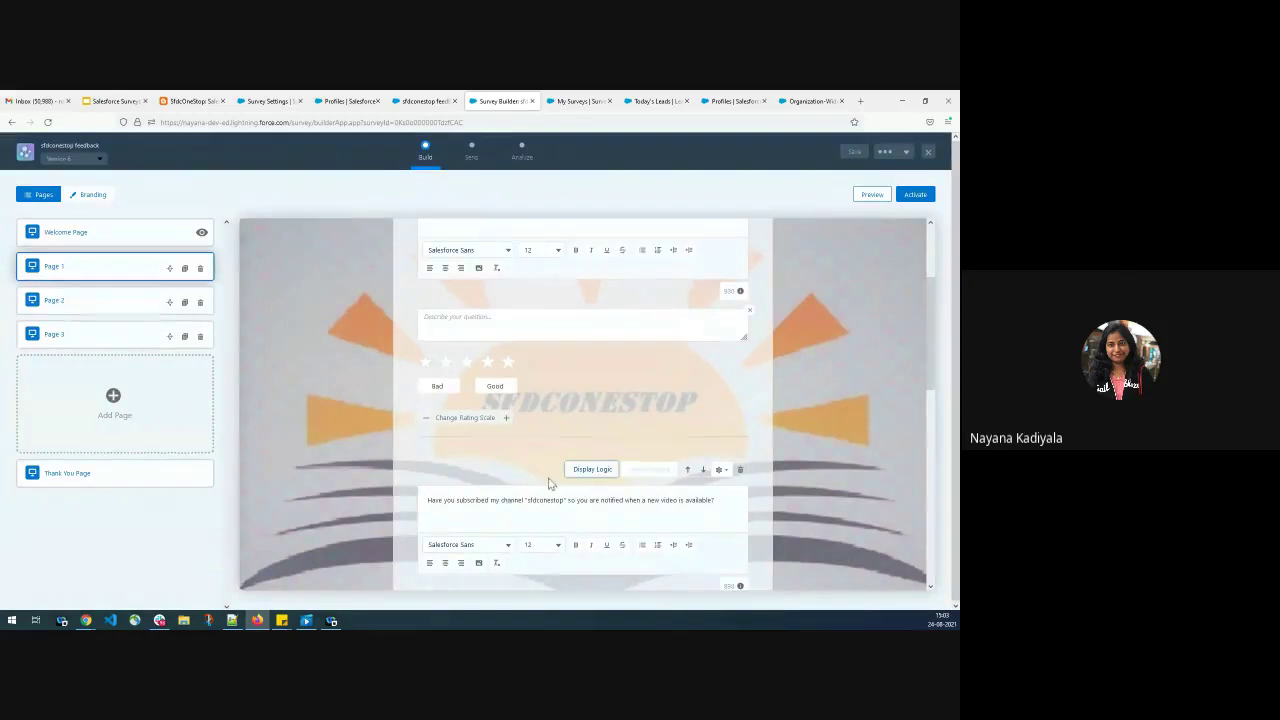
left_click(593, 469)
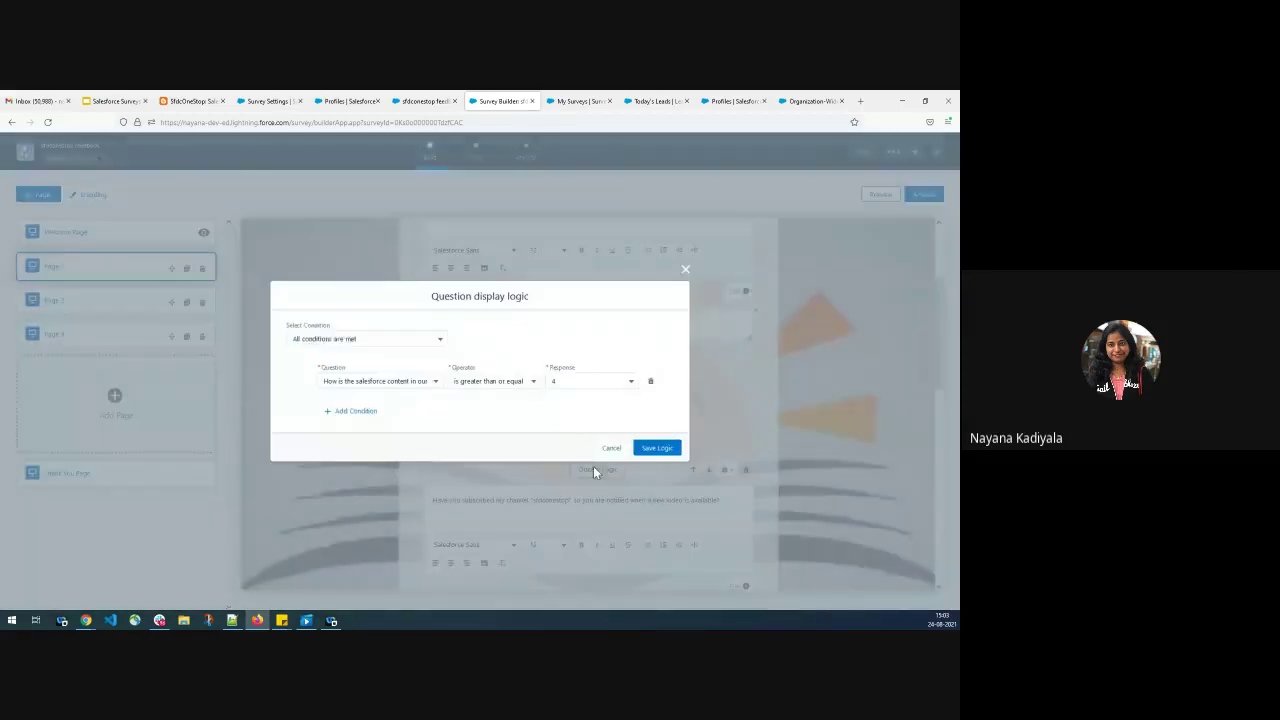
left_click(433, 383)
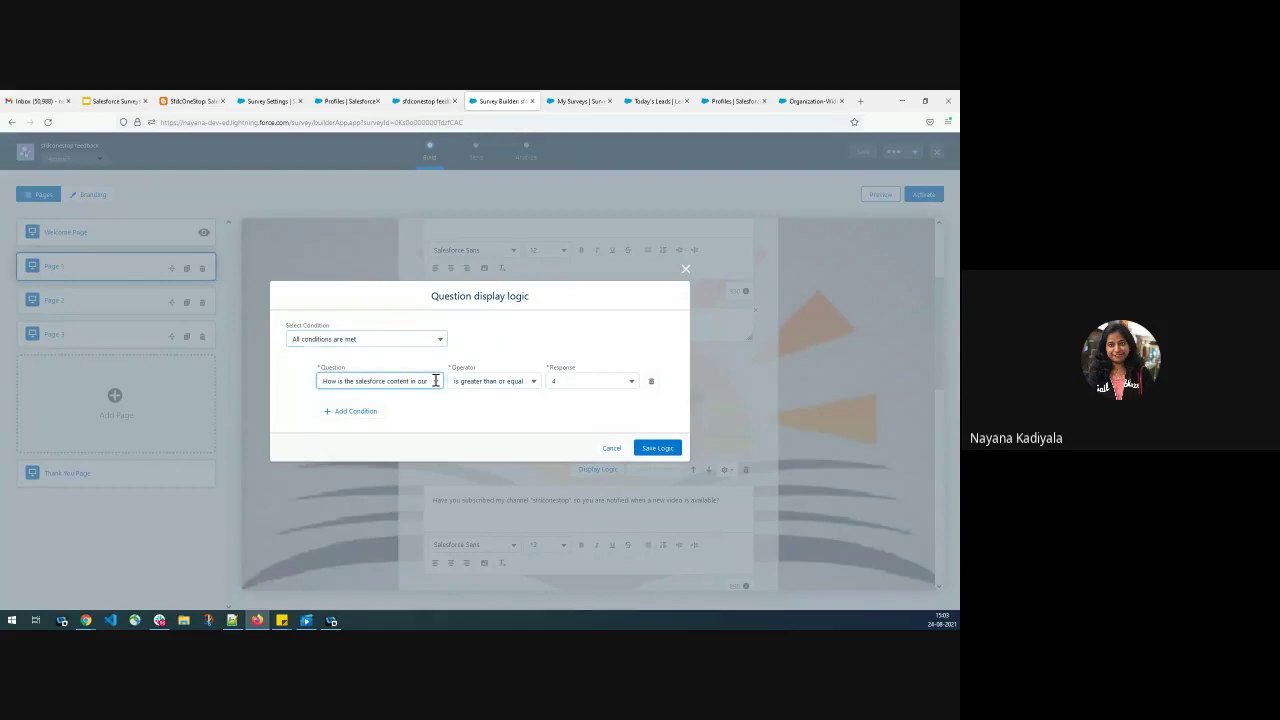
left_click(684, 272)
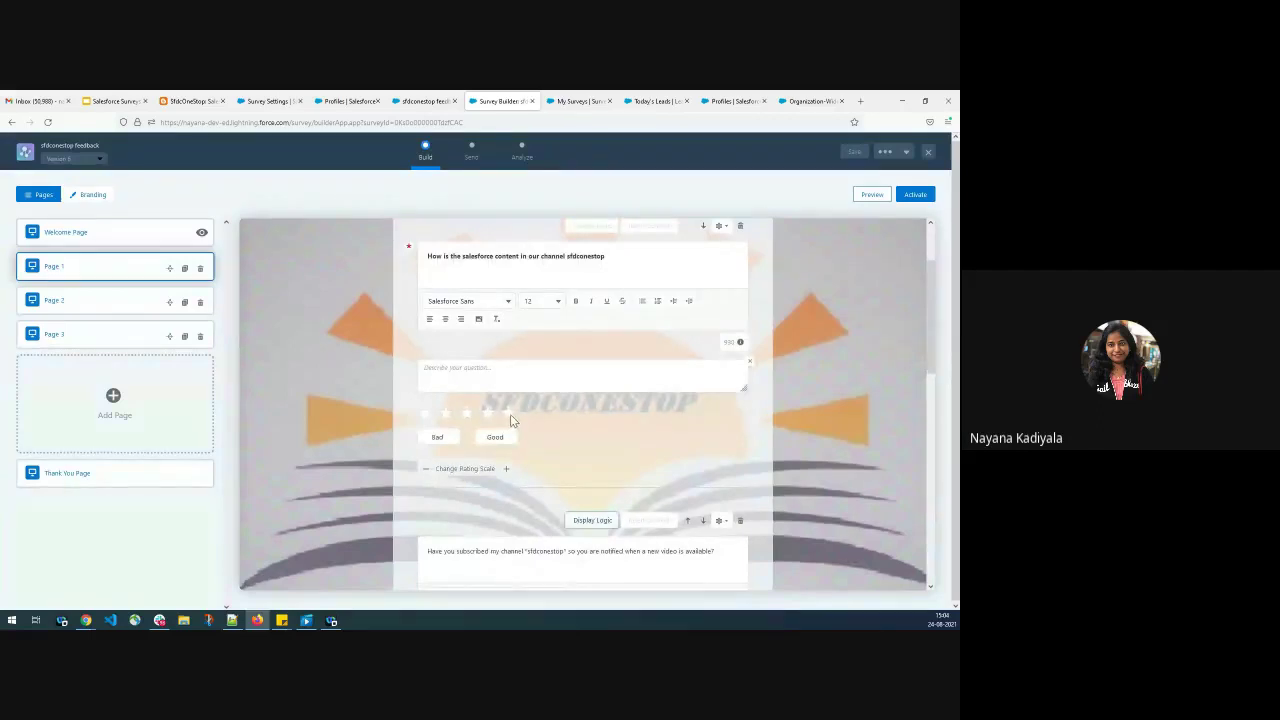
left_click(566, 553)
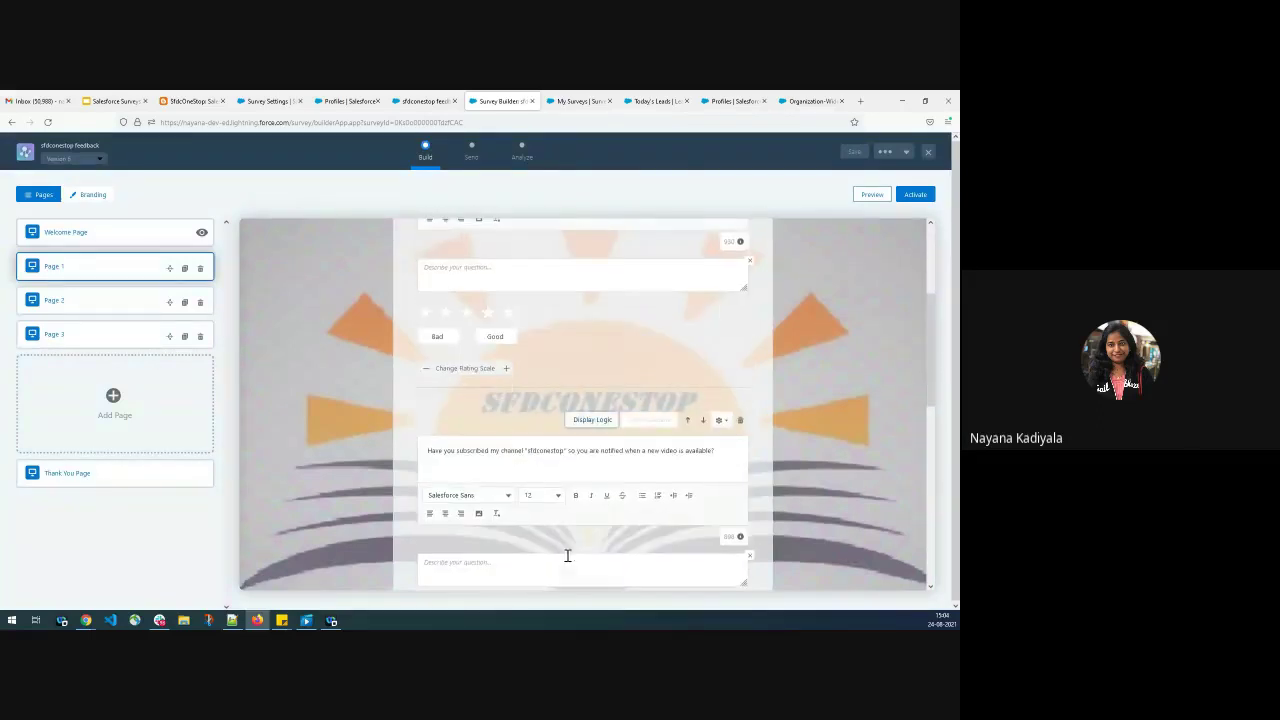
left_click(582, 418)
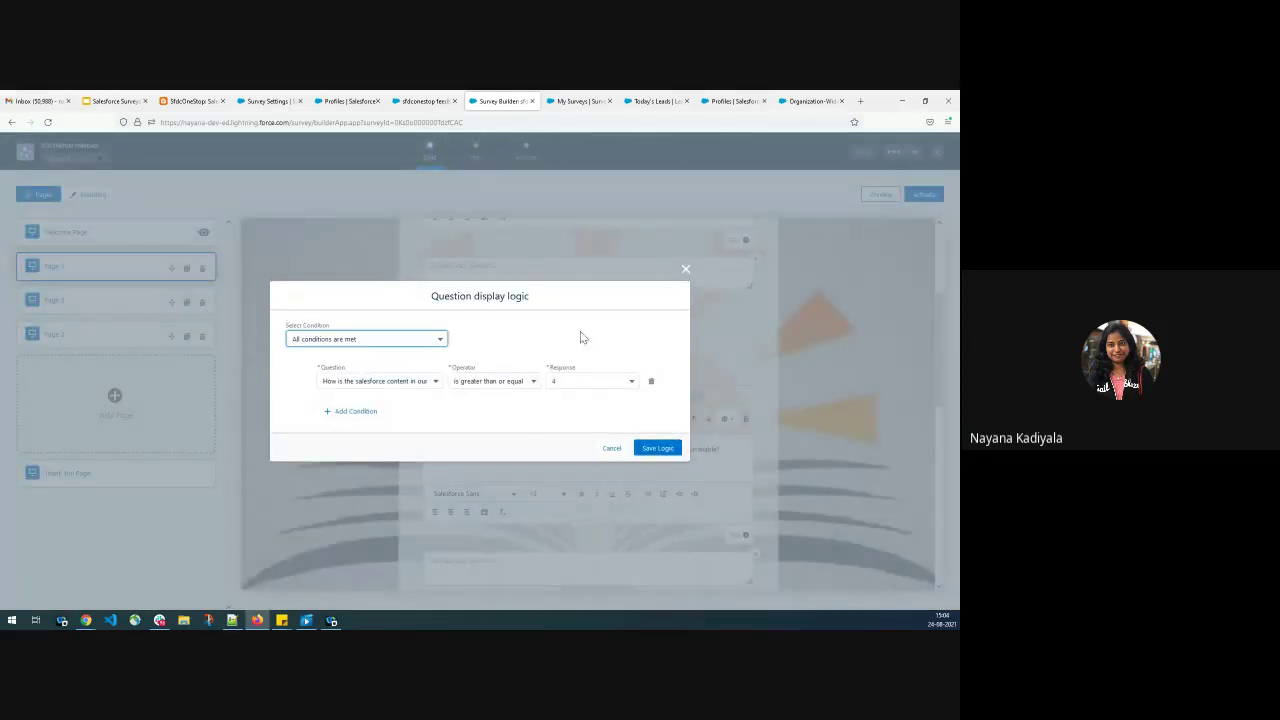
left_click(686, 269)
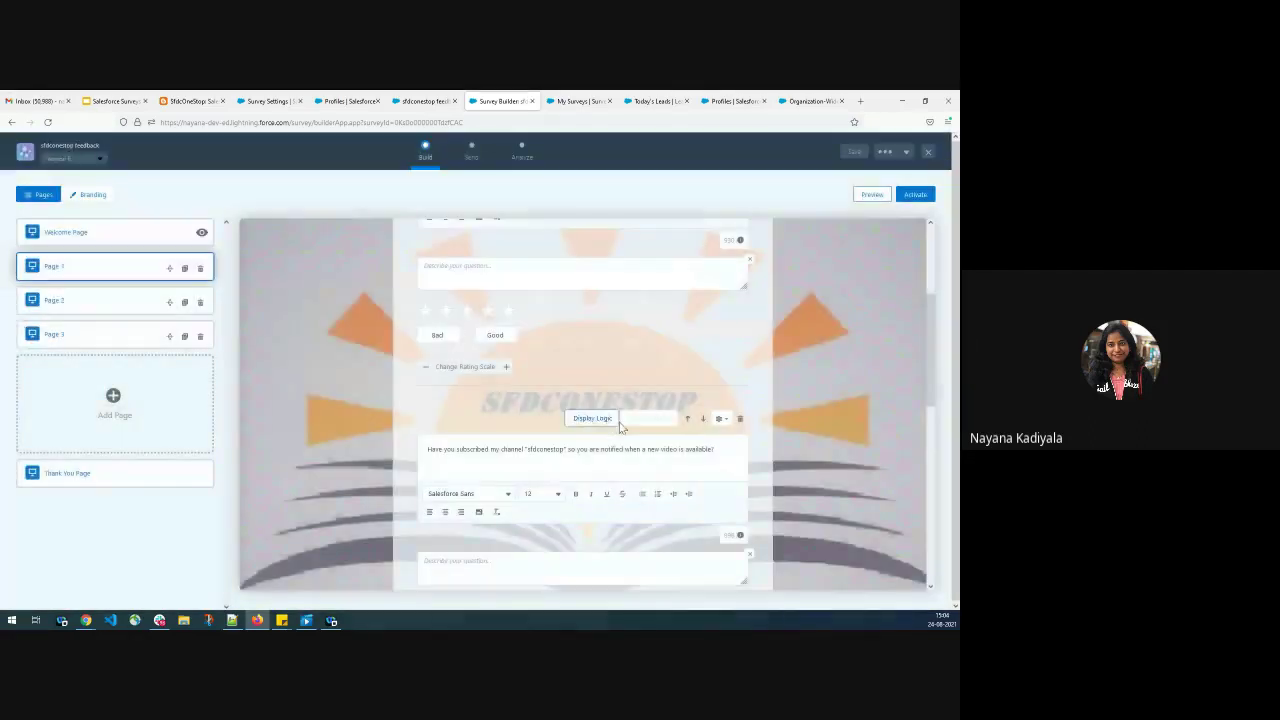
Check the display logic of the "How would you rate the content of the videos that you have watched?" question and review its scoring scale.
scroll(608, 436, "down", 2)
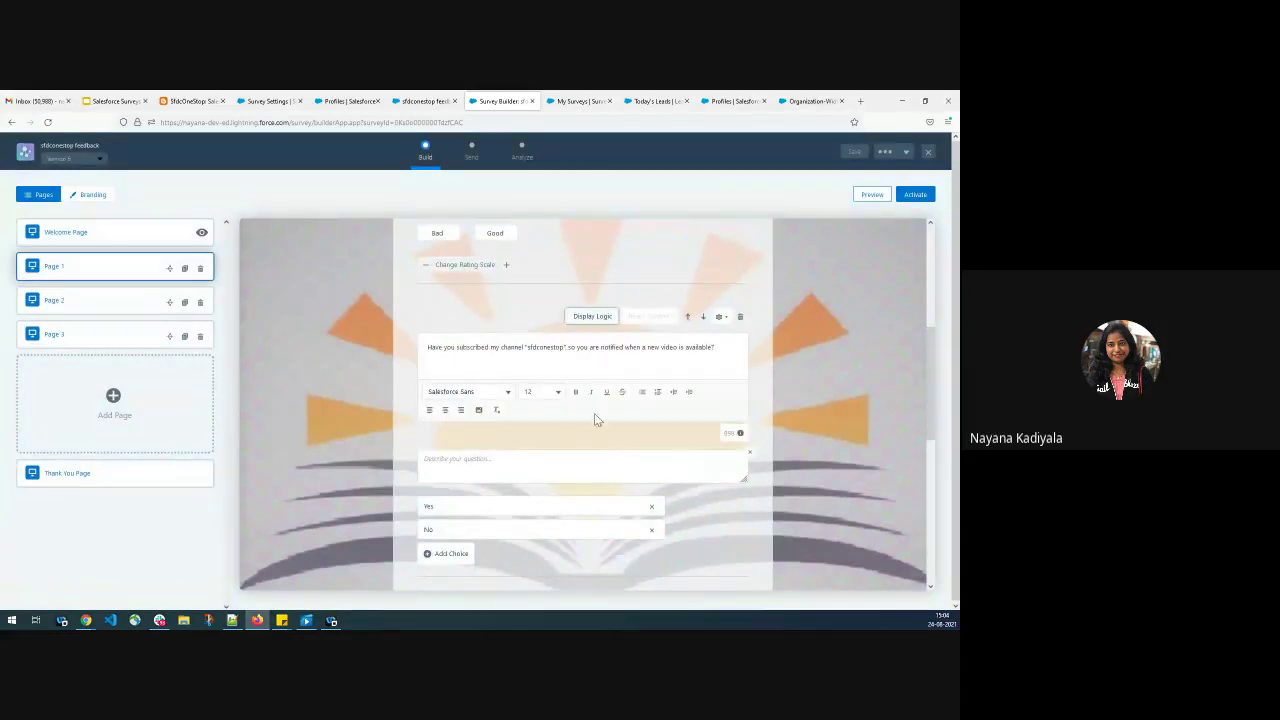
scroll(585, 435, "down", 1)
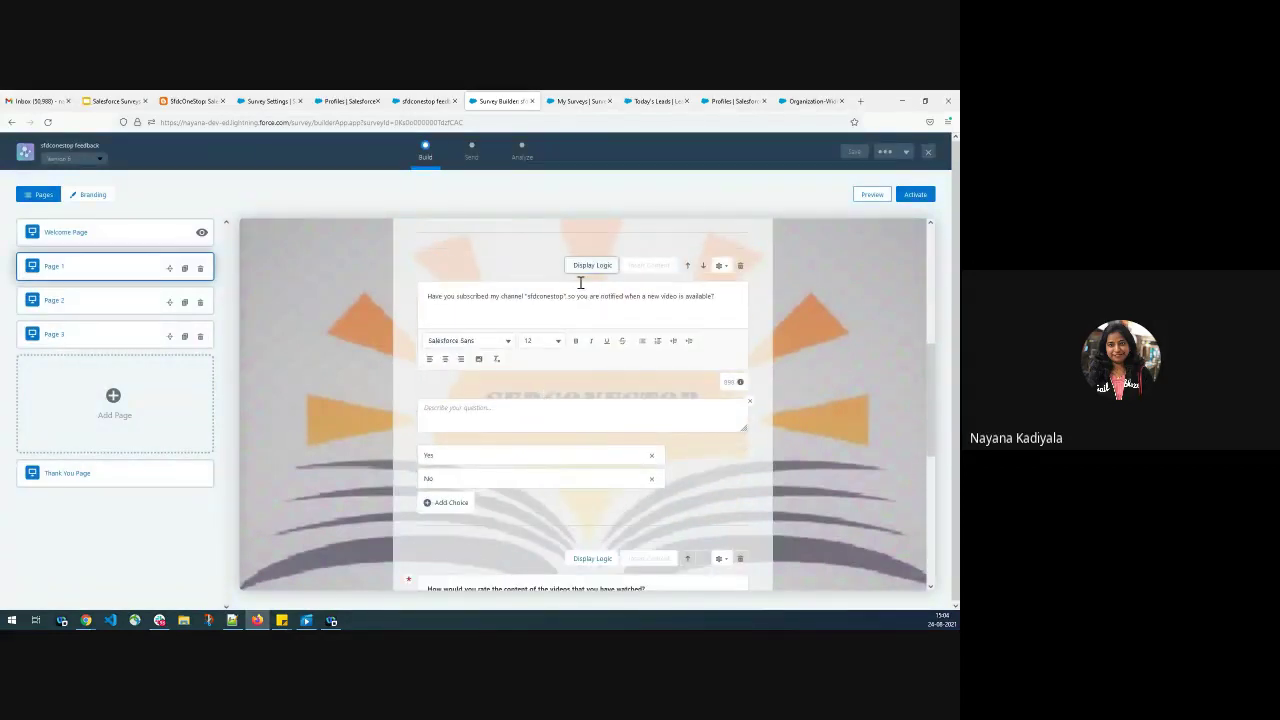
scroll(600, 461, "down", 2)
left_click(596, 455)
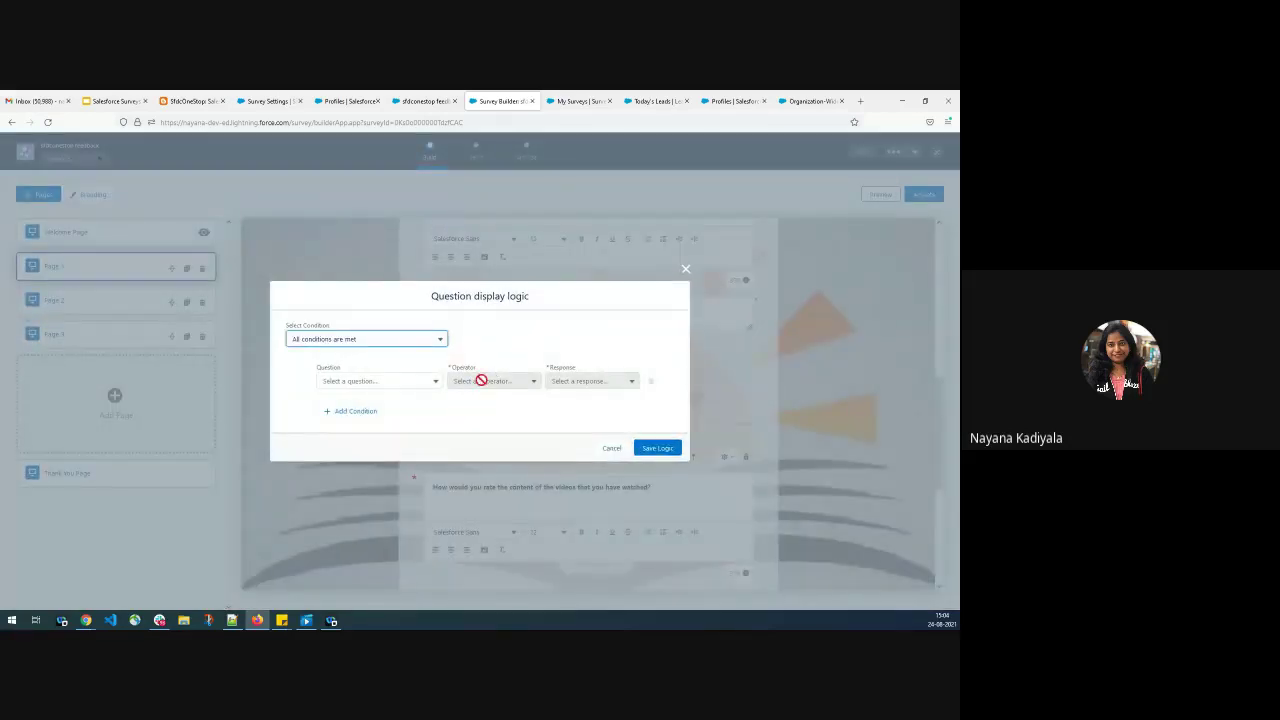
left_click(685, 270)
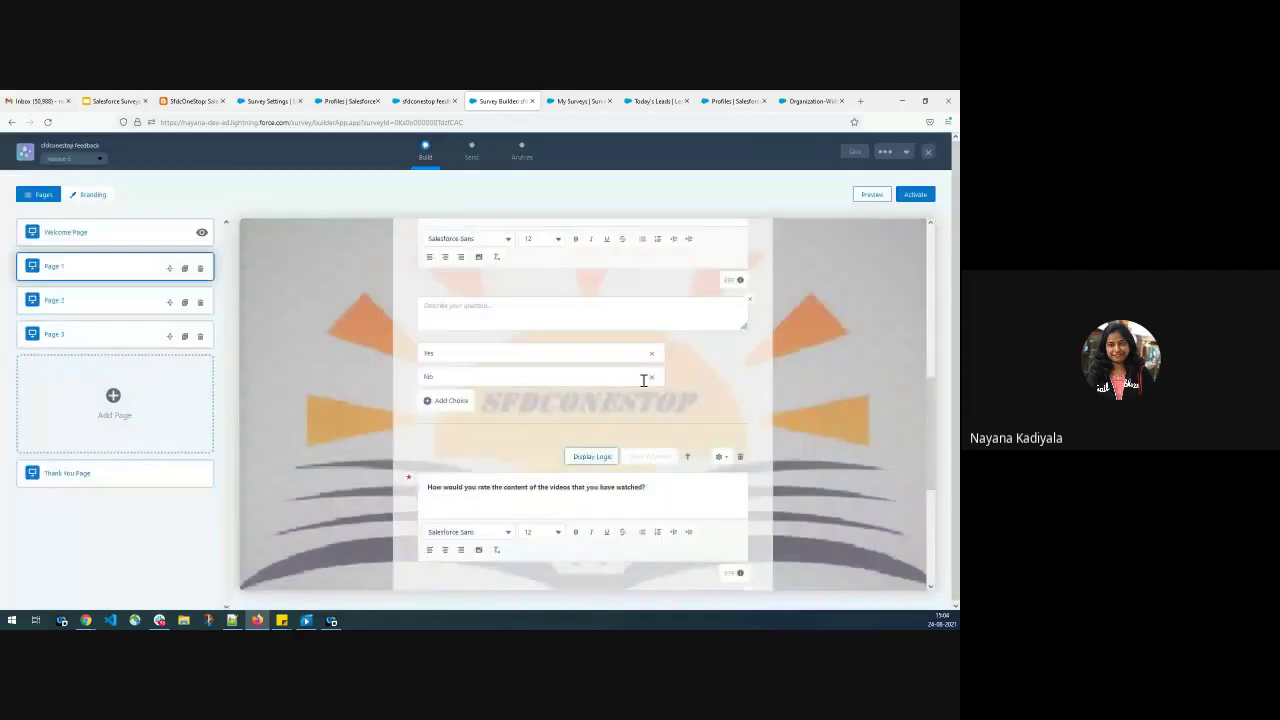
scroll(621, 465, "down", 2)
scroll(621, 465, "up", 1)
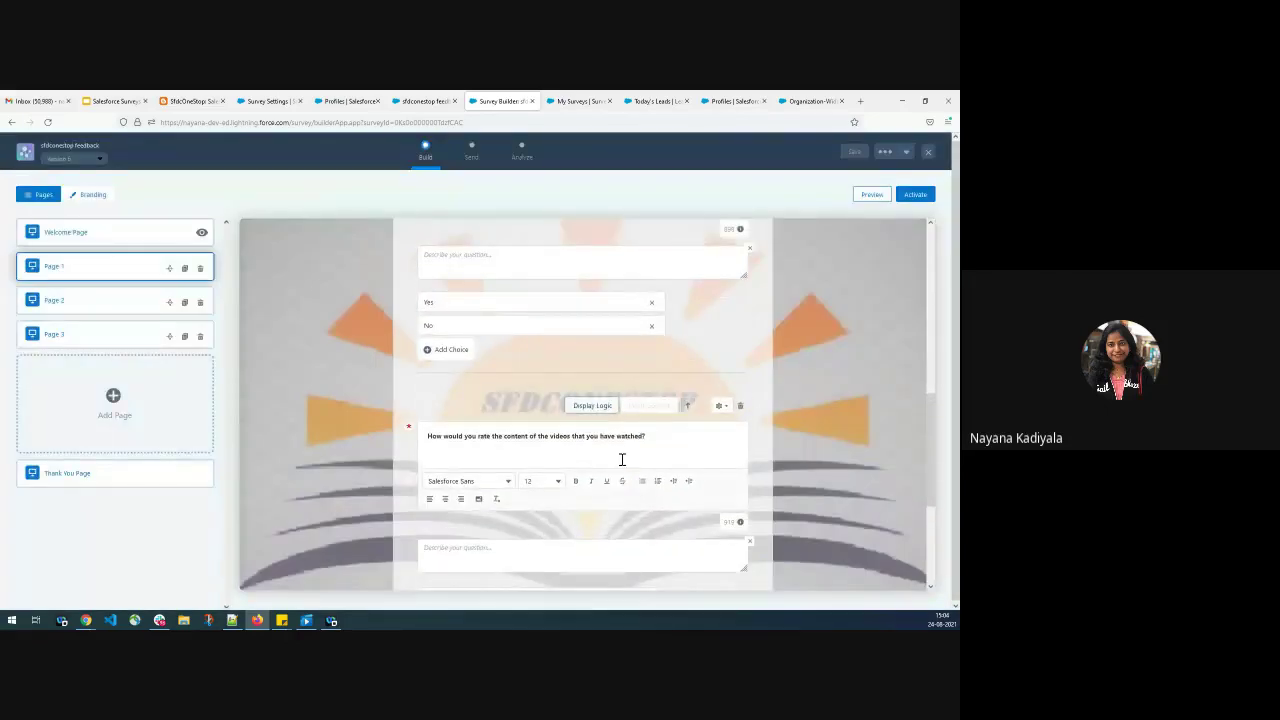
scroll(621, 459, "down", 1)
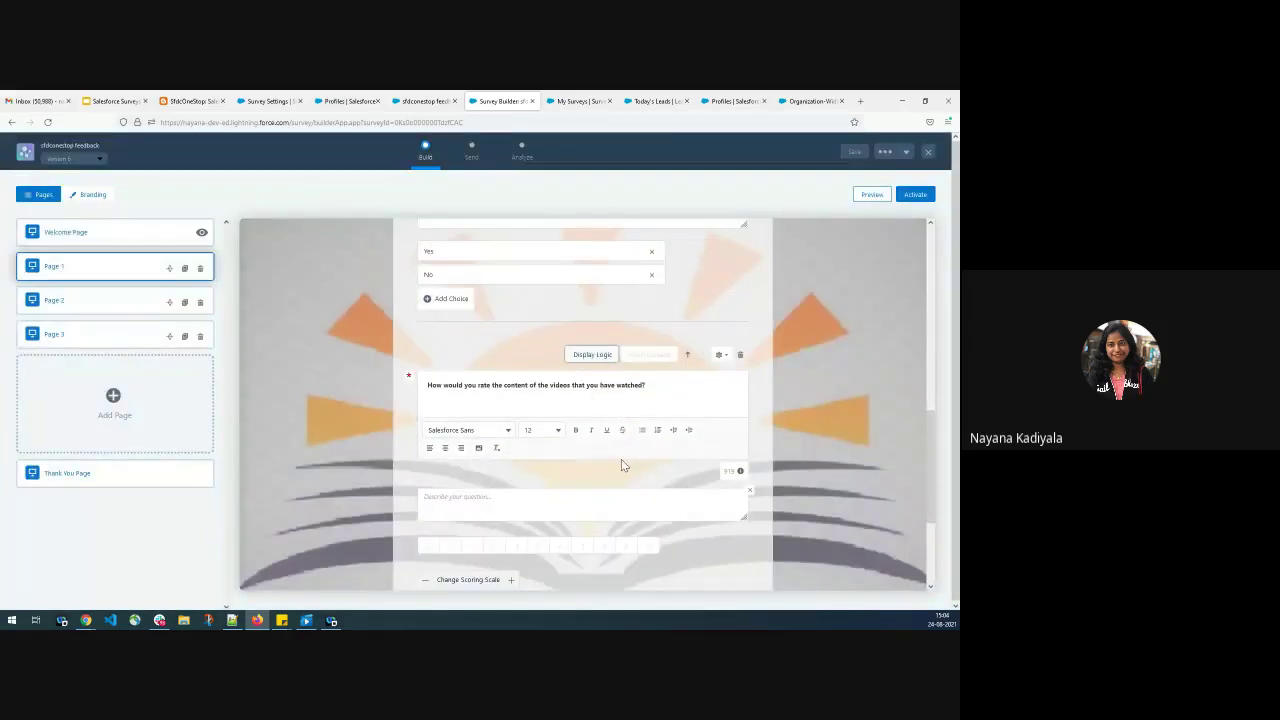
scroll(621, 464, "up", 3)
scroll(621, 464, "down", 5)
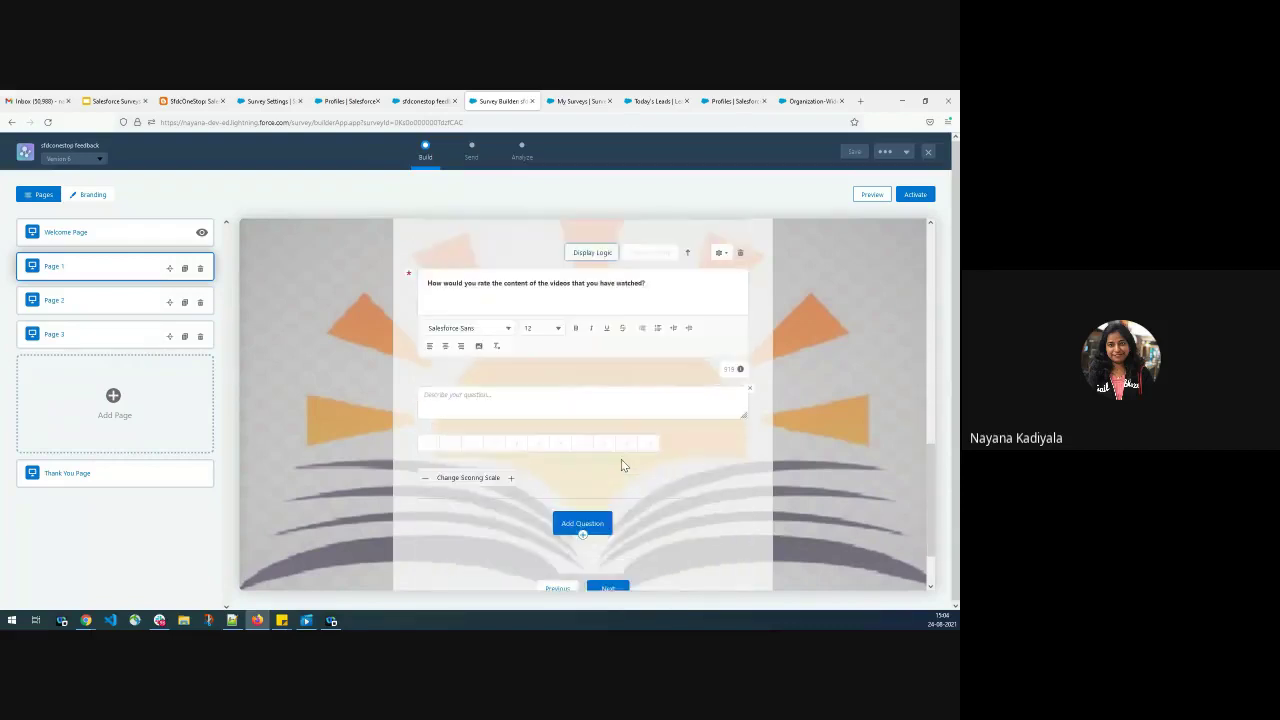
scroll(621, 459, "down", 2)
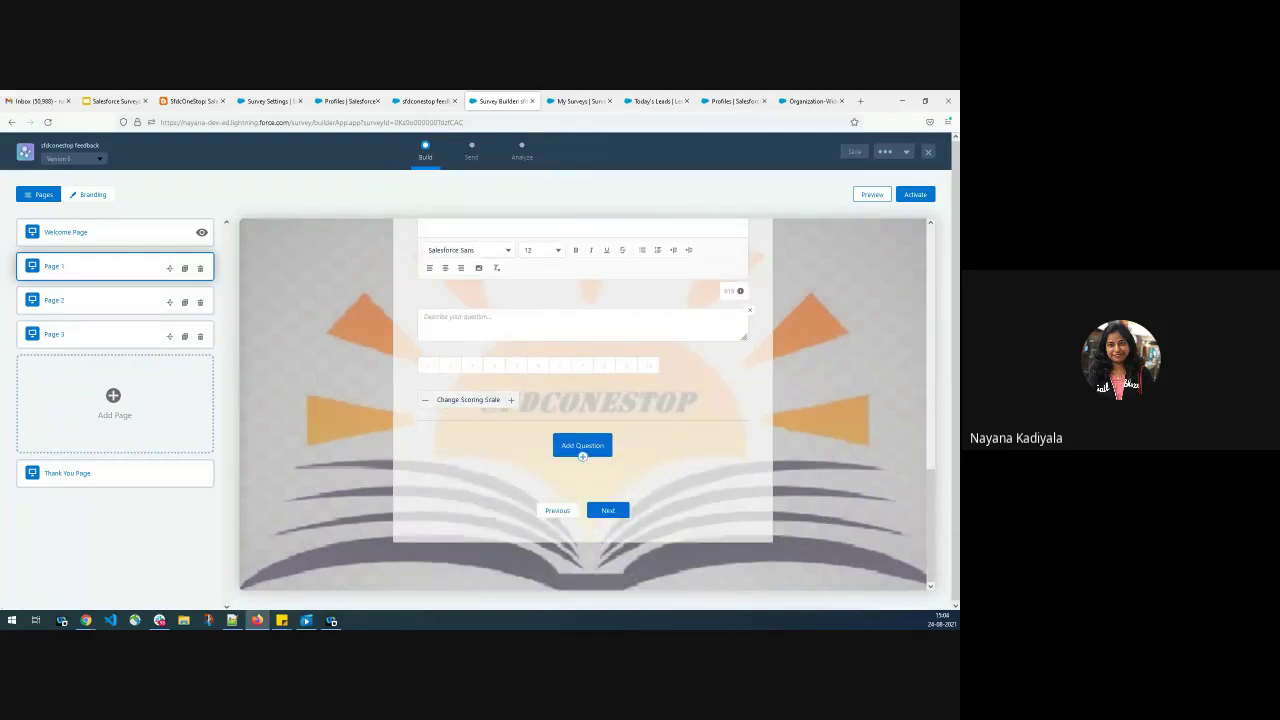
Open Page 2 of the survey and go to its last question, "Did you subscribe to the channel".
left_click(76, 308)
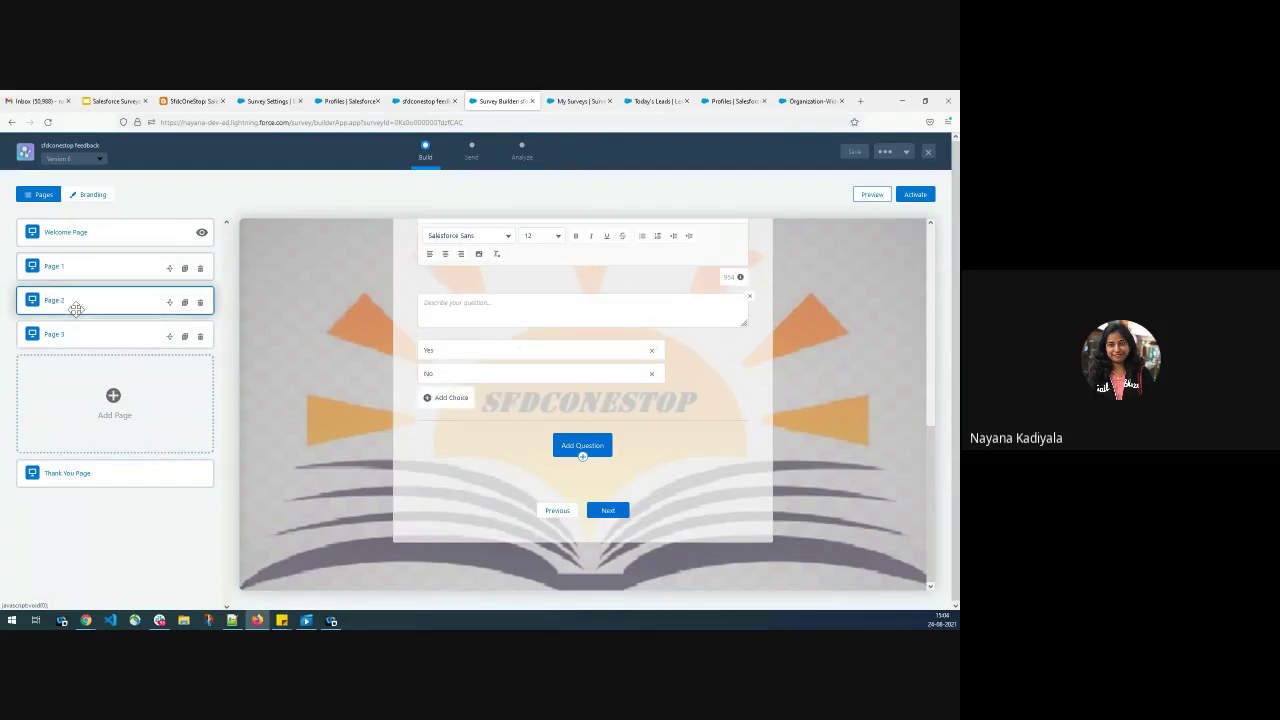
scroll(384, 384, "up", 4)
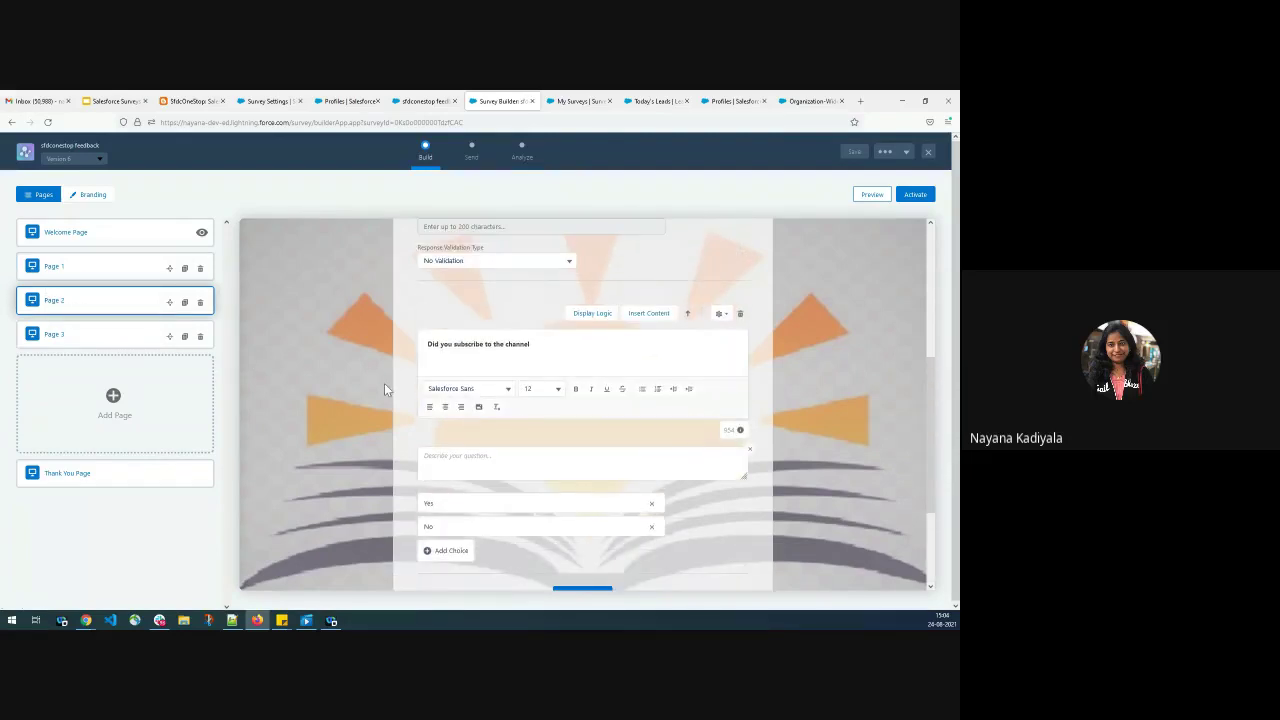
scroll(384, 383, "up", 1)
scroll(386, 387, "down", 2)
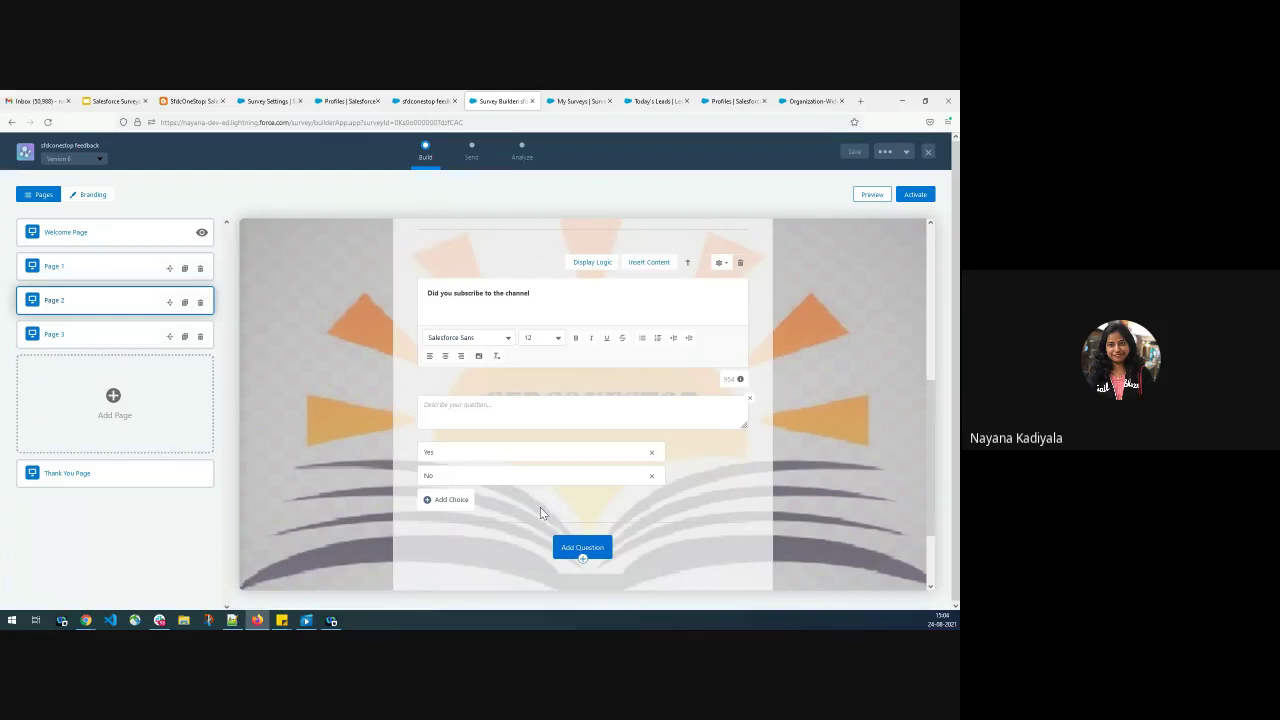
left_click(582, 549)
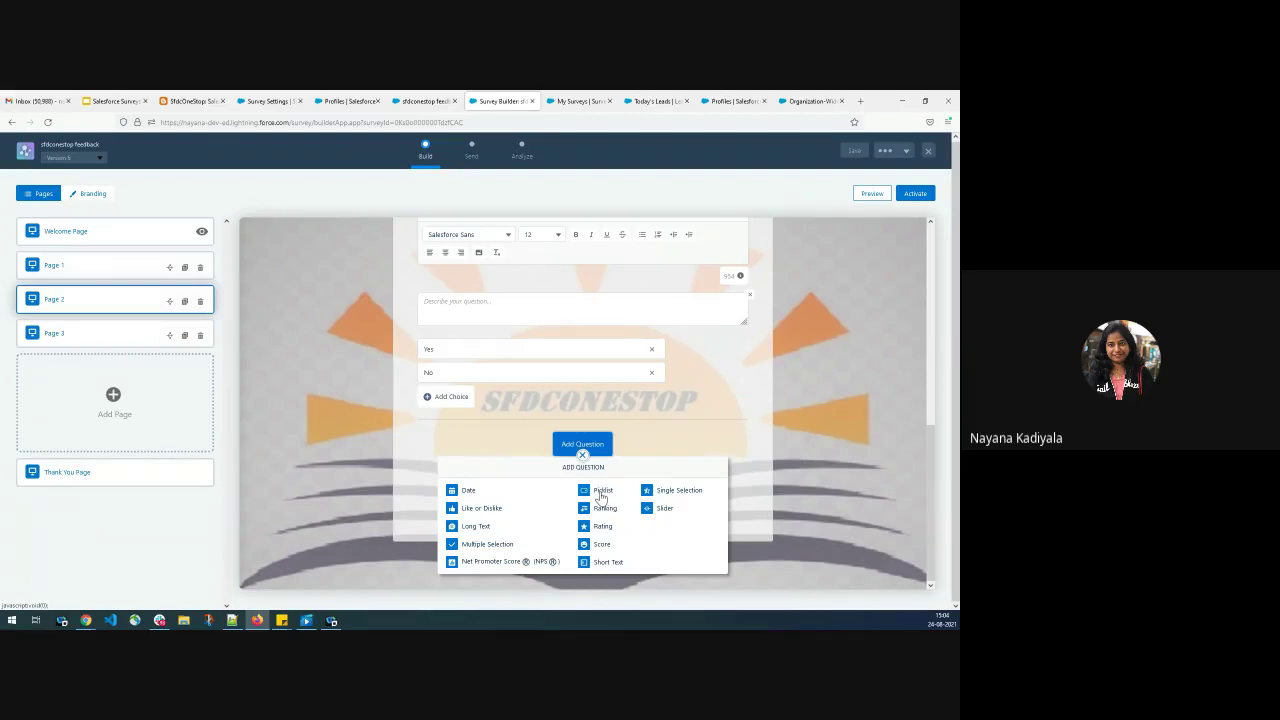
left_click(601, 497)
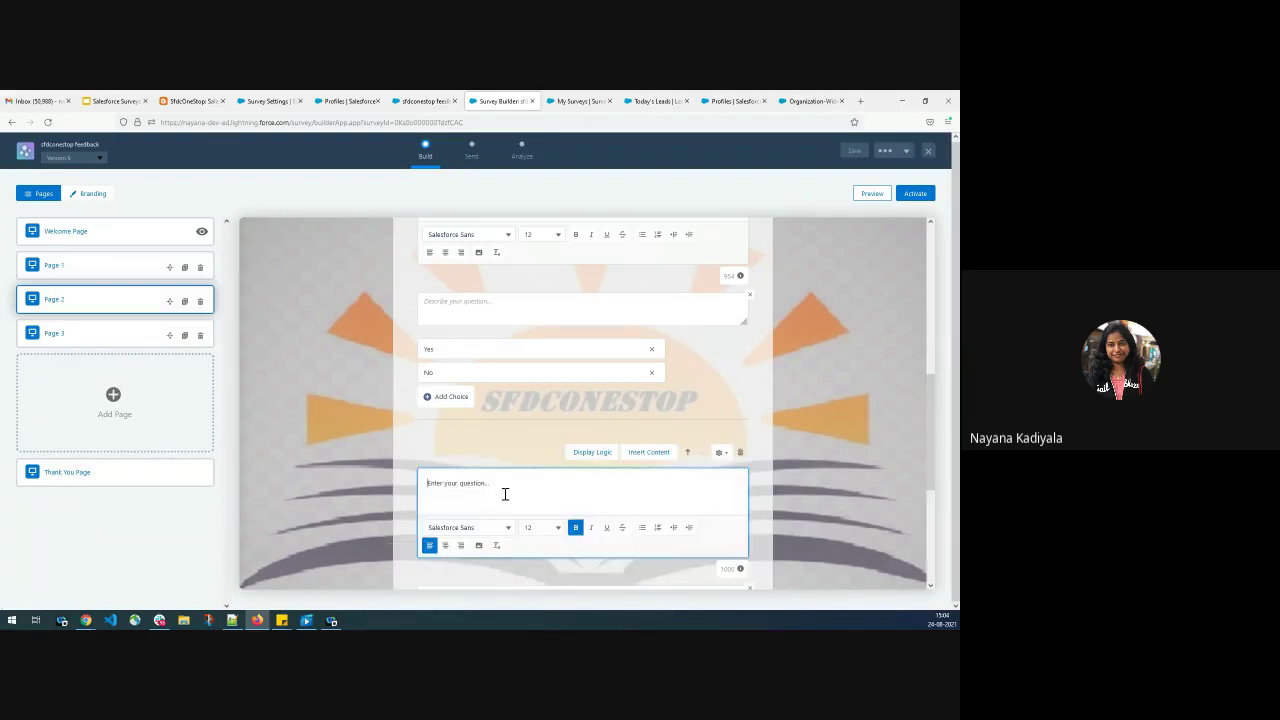
type("Which is the video that you")
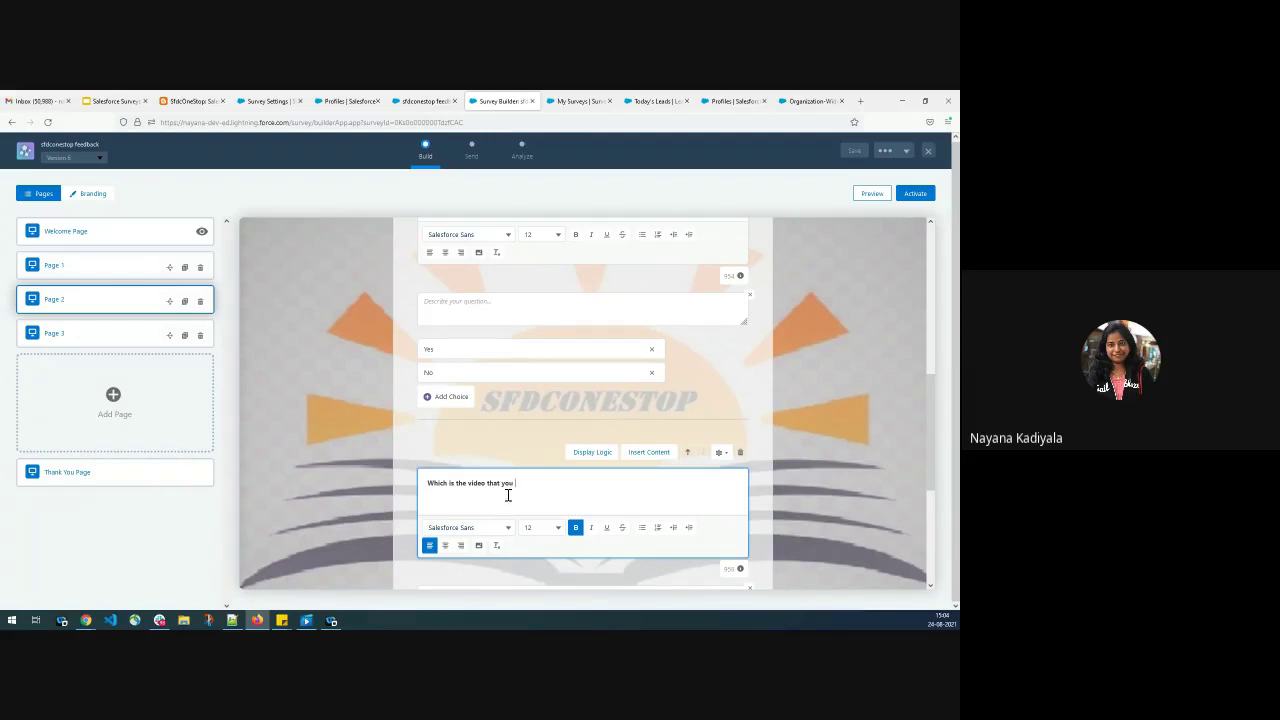
scroll(508, 495, "down", 2)
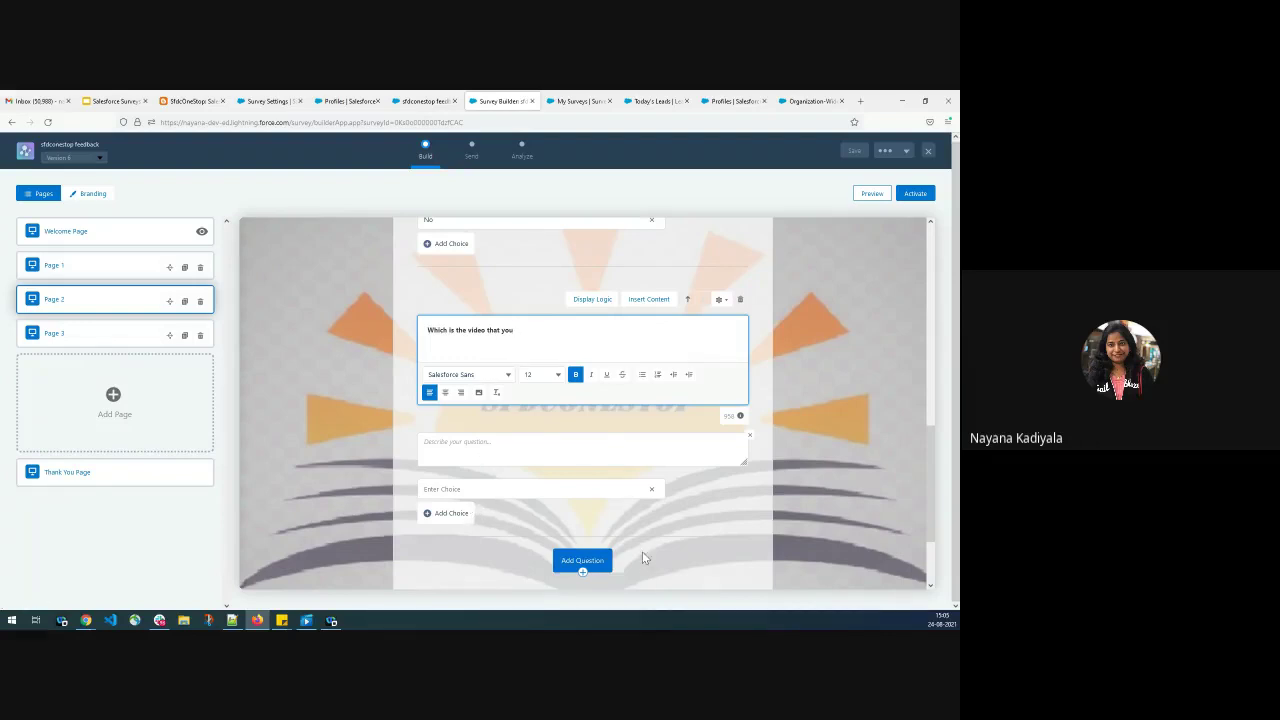
left_click(741, 302)
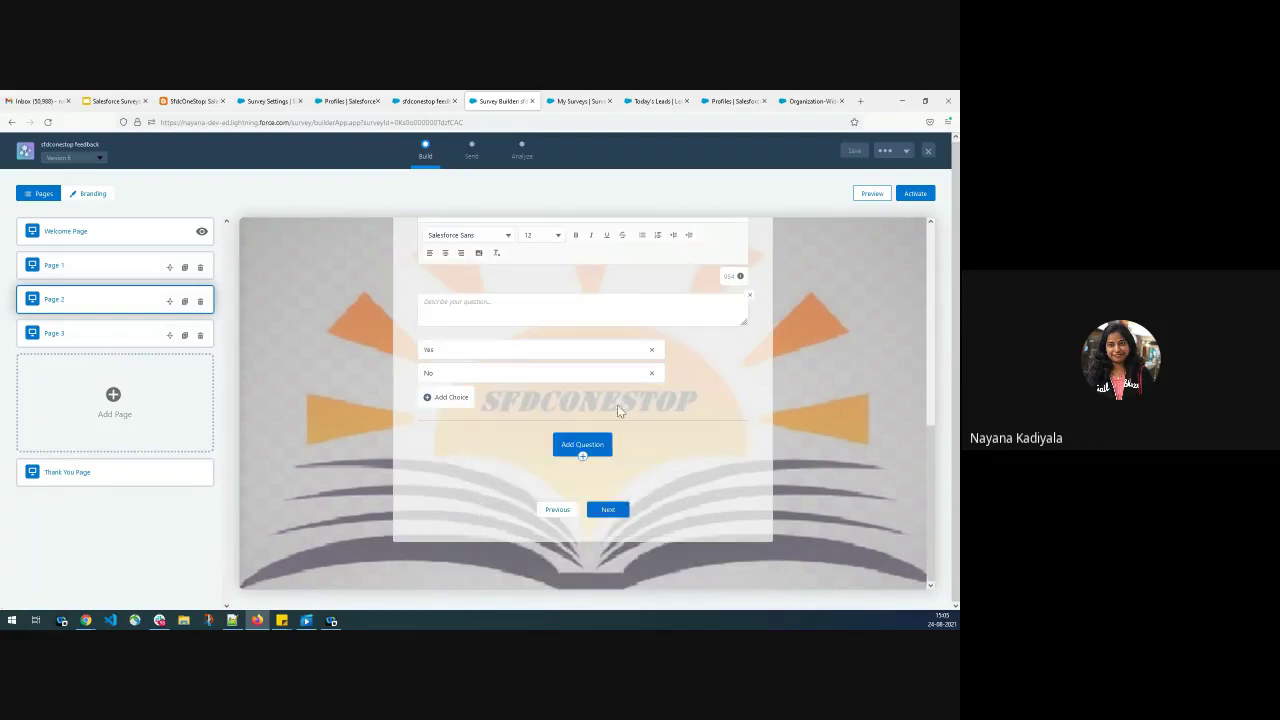
Add a picklist question to the end of Page 2 reading "Would you be sharing the videos of the youtube channel to your colleagues".
left_click(590, 446)
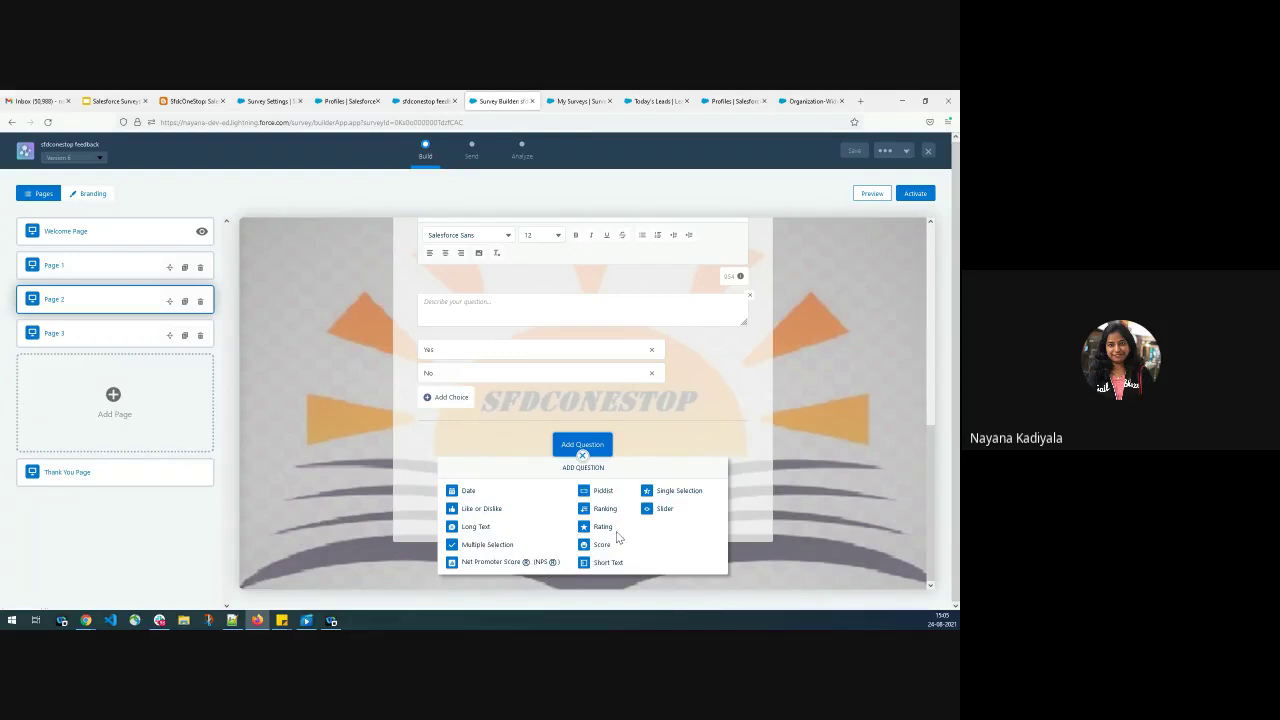
left_click(596, 492)
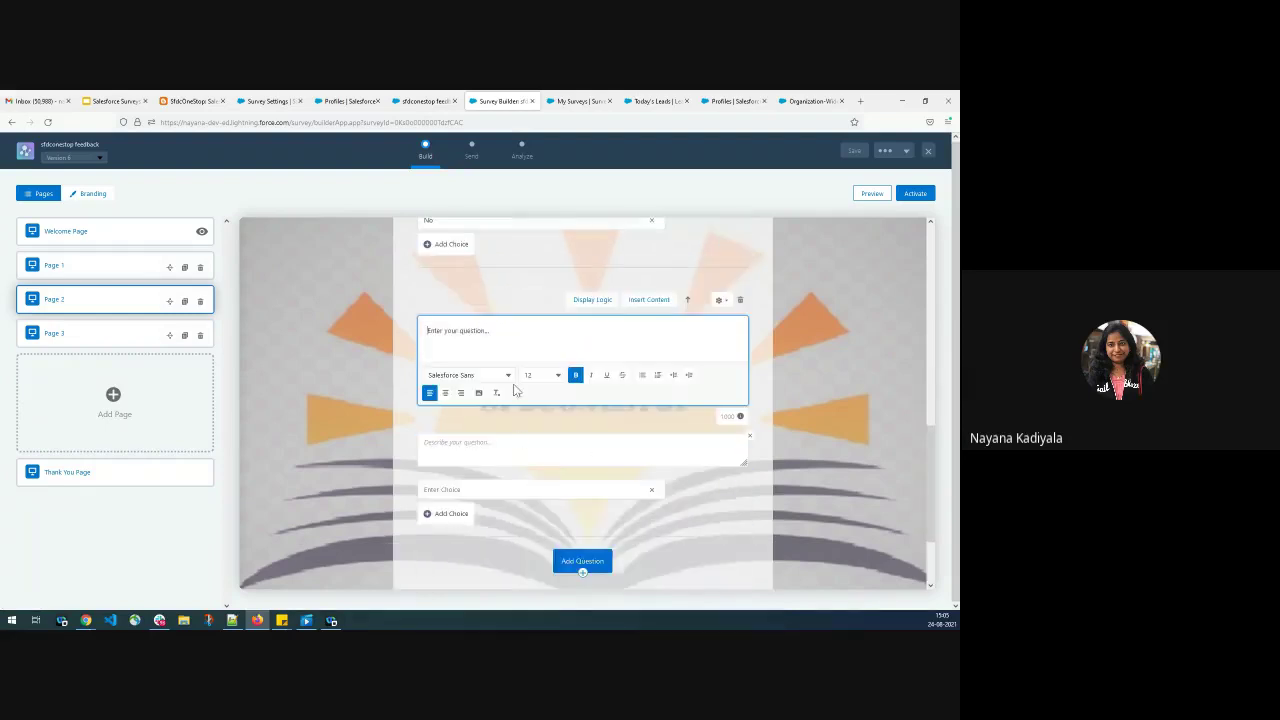
type("We")
type("es o")
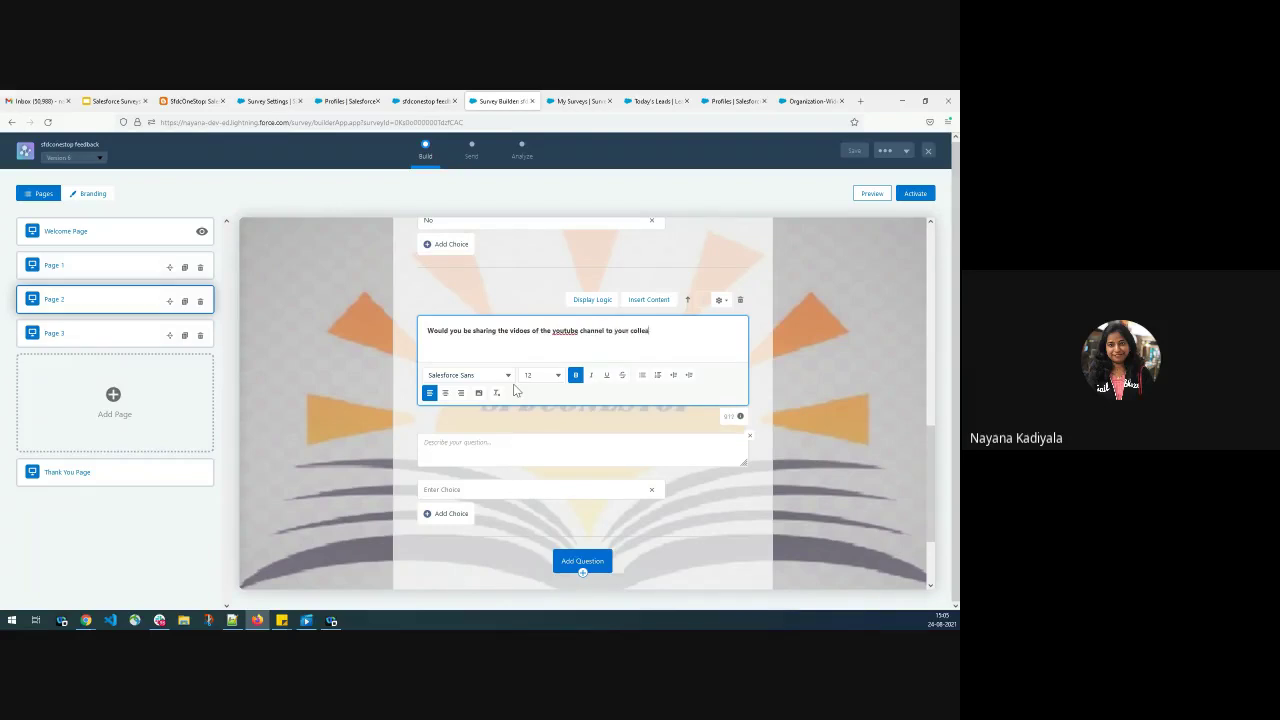
Give the new picklist question the answer choices Yes and No.
left_click(452, 488)
type("Yes")
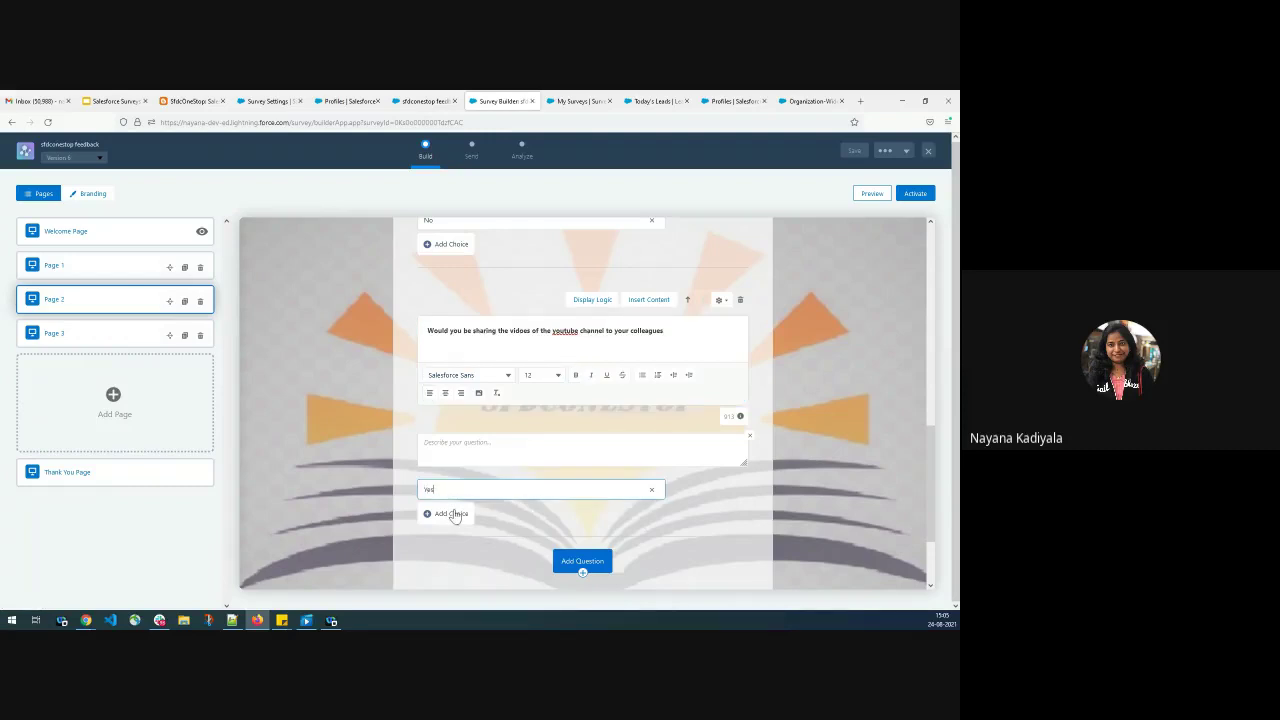
key("Return")
type("No")
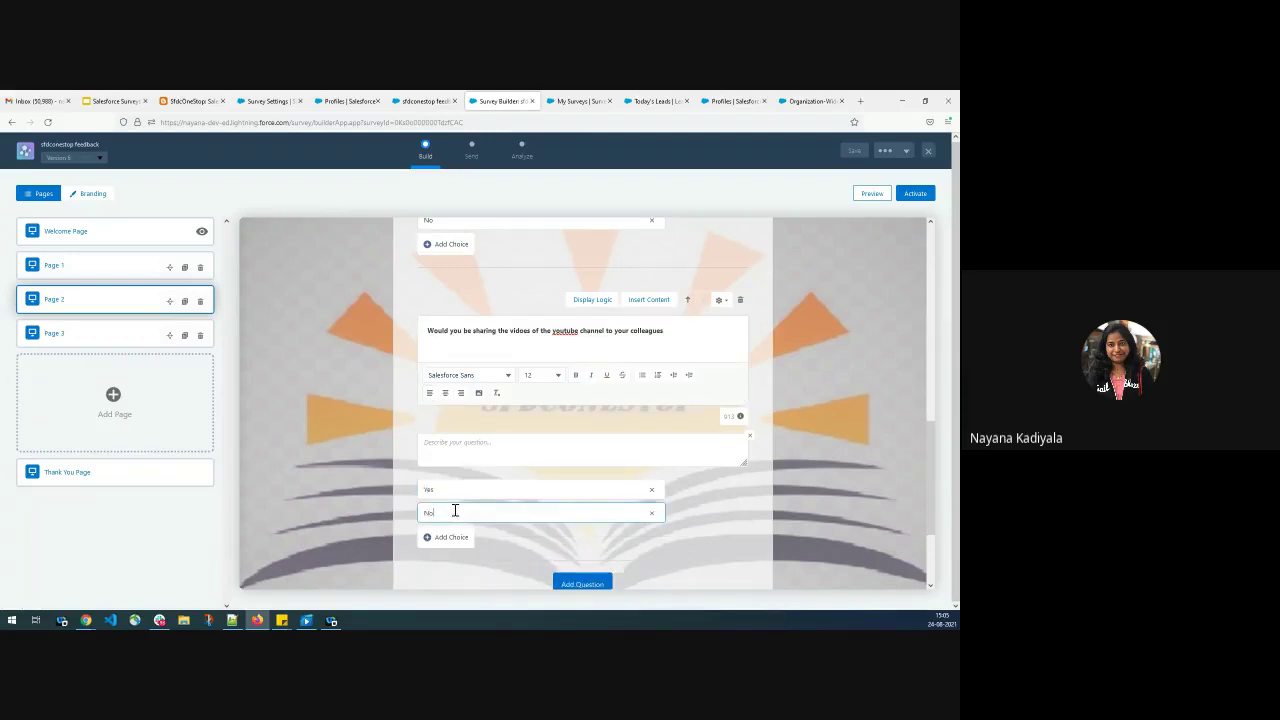
scroll(457, 513, "down", 2)
scroll(483, 430, "up", 1)
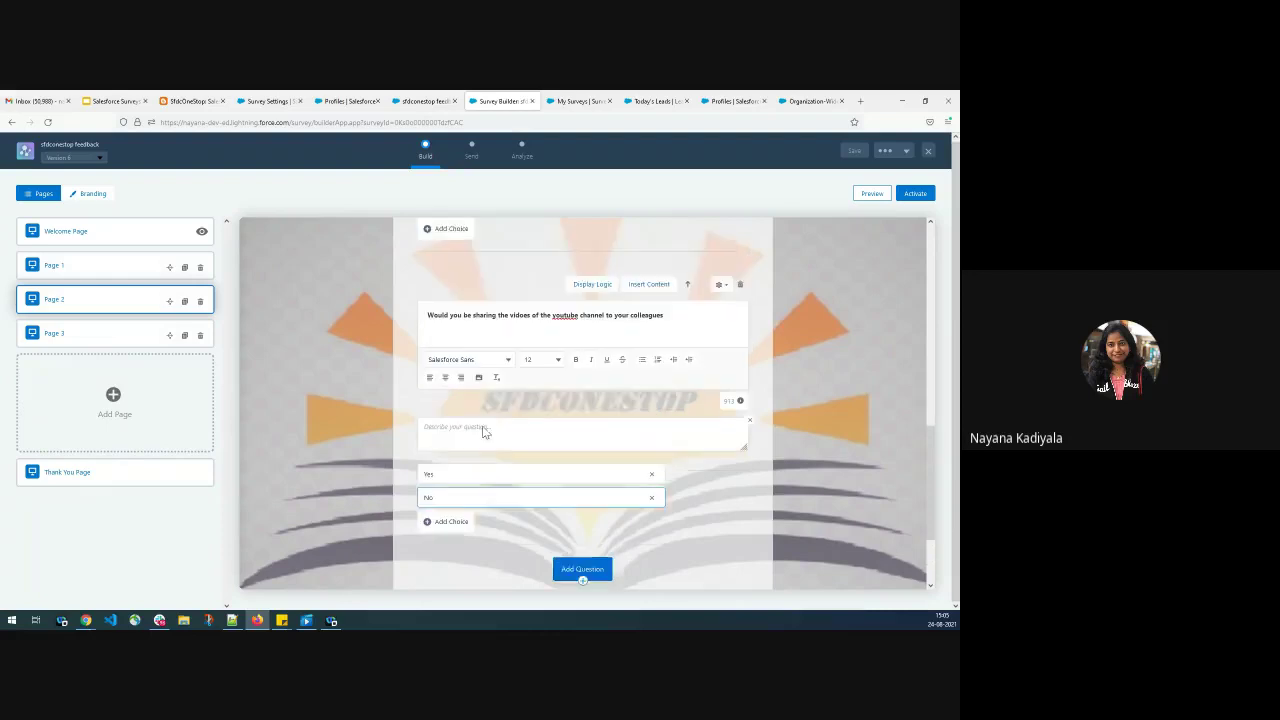
Try reordering the new picklist question and leave it placed above "Did you subscribe to the channel".
scroll(686, 392, "up", 4)
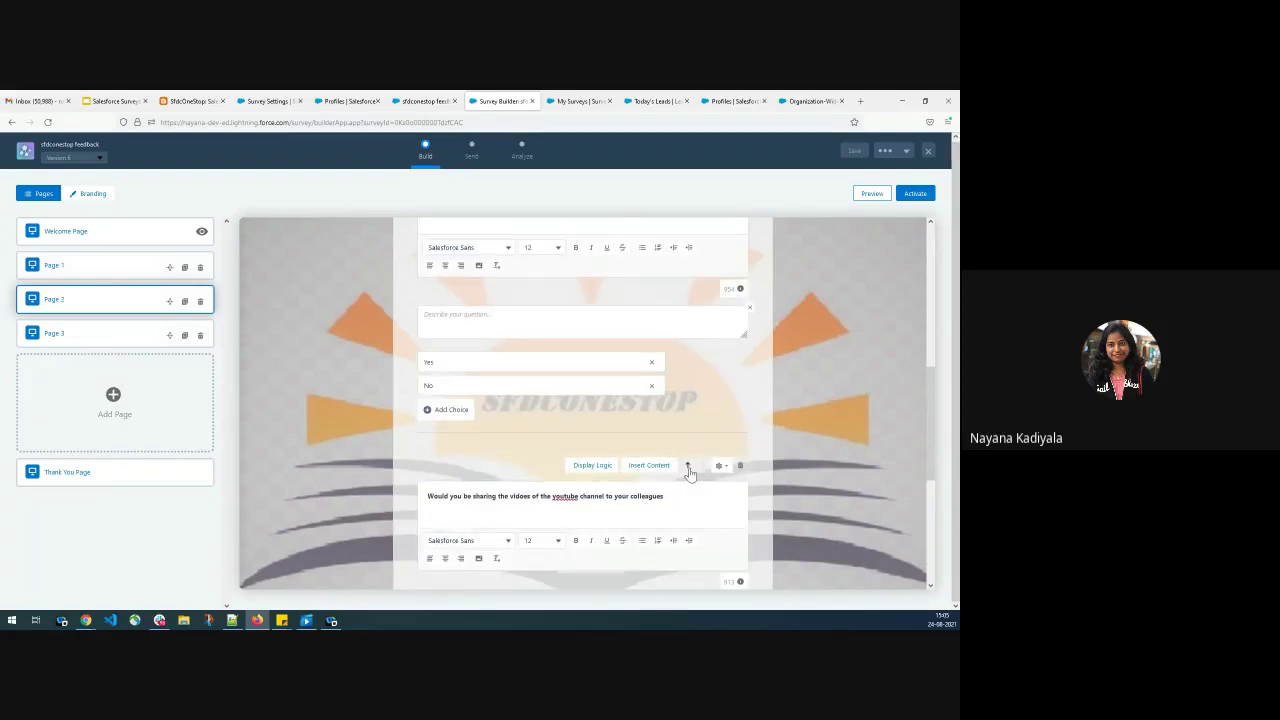
left_click(688, 466)
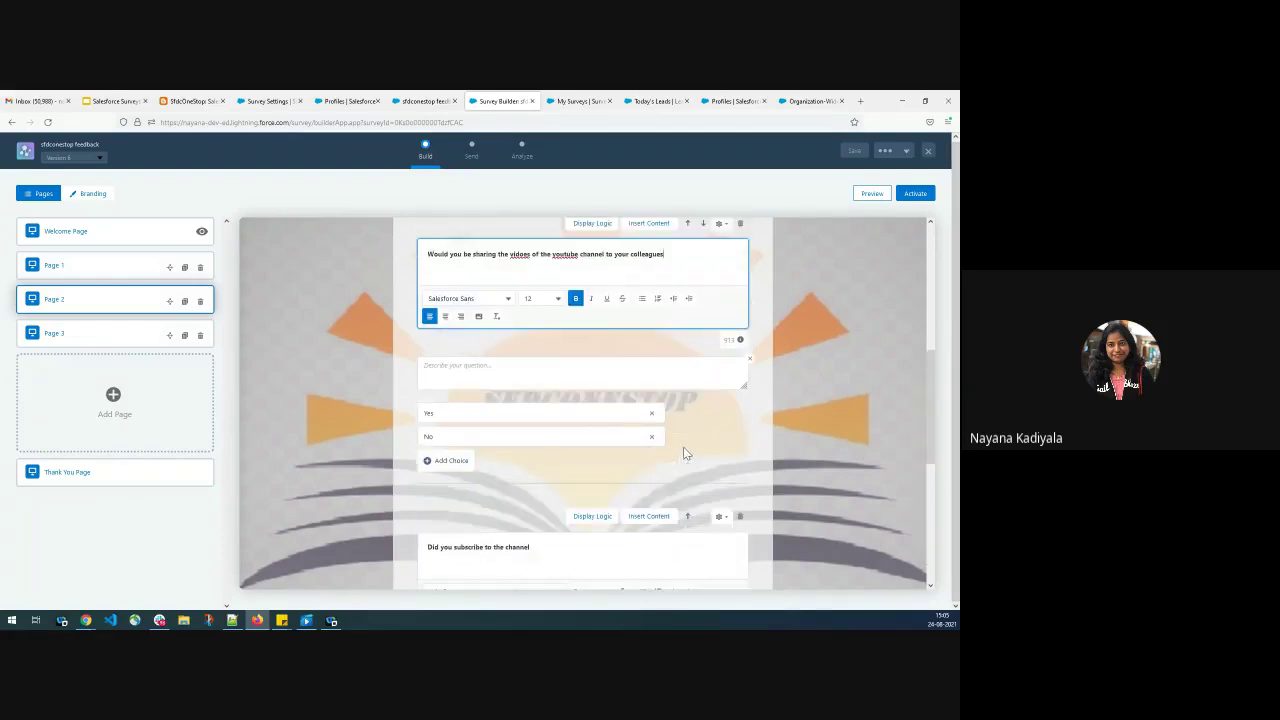
left_click(702, 376)
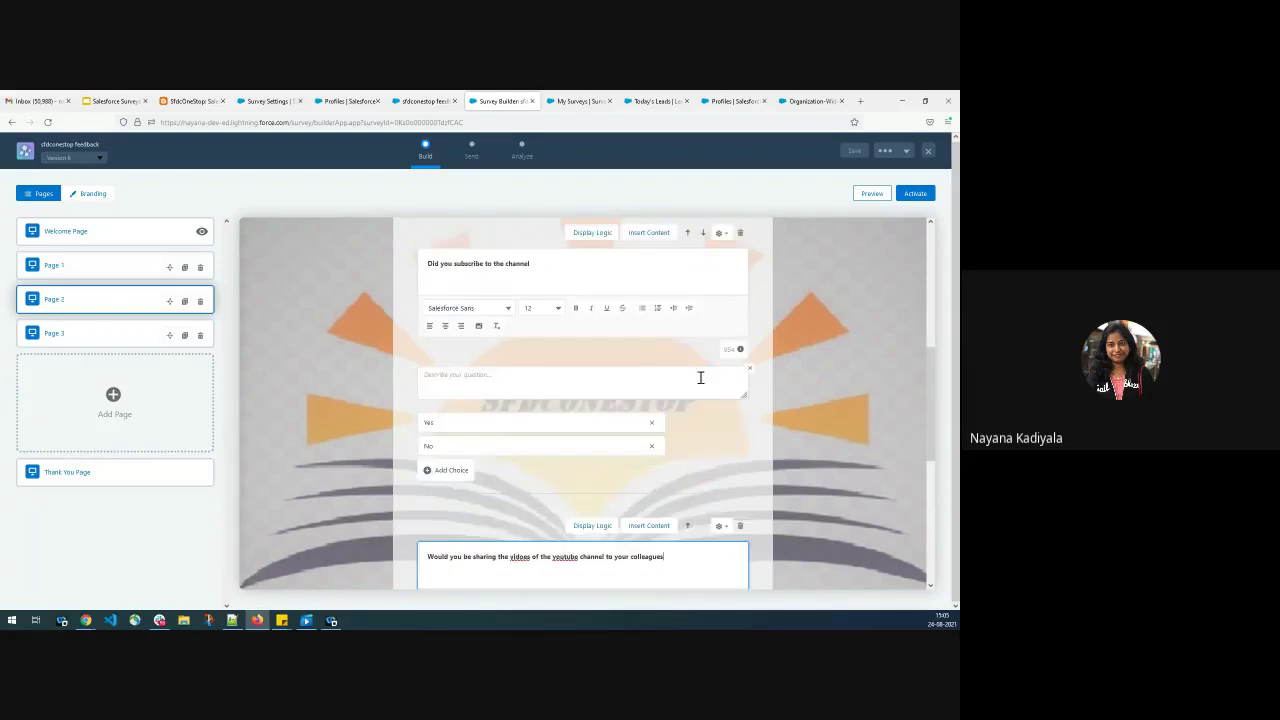
left_click(687, 528)
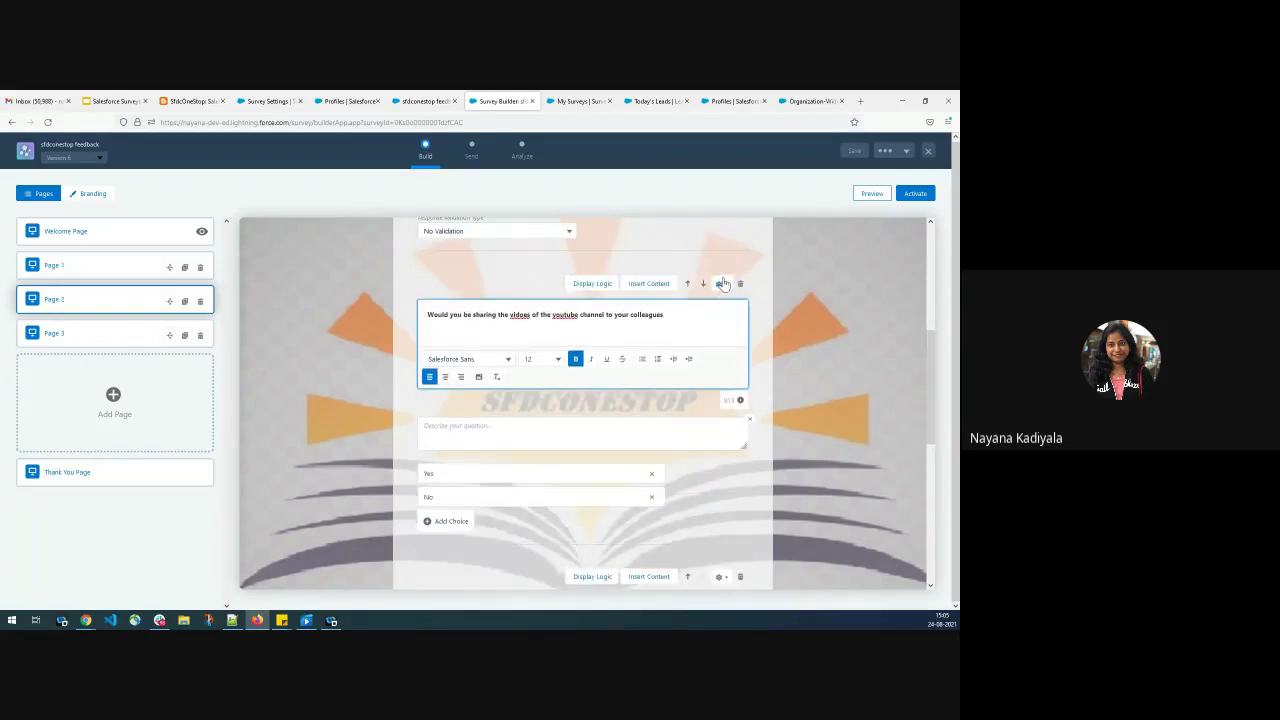
Mark the video sharing question as required and then remove the requirement again.
left_click(723, 284)
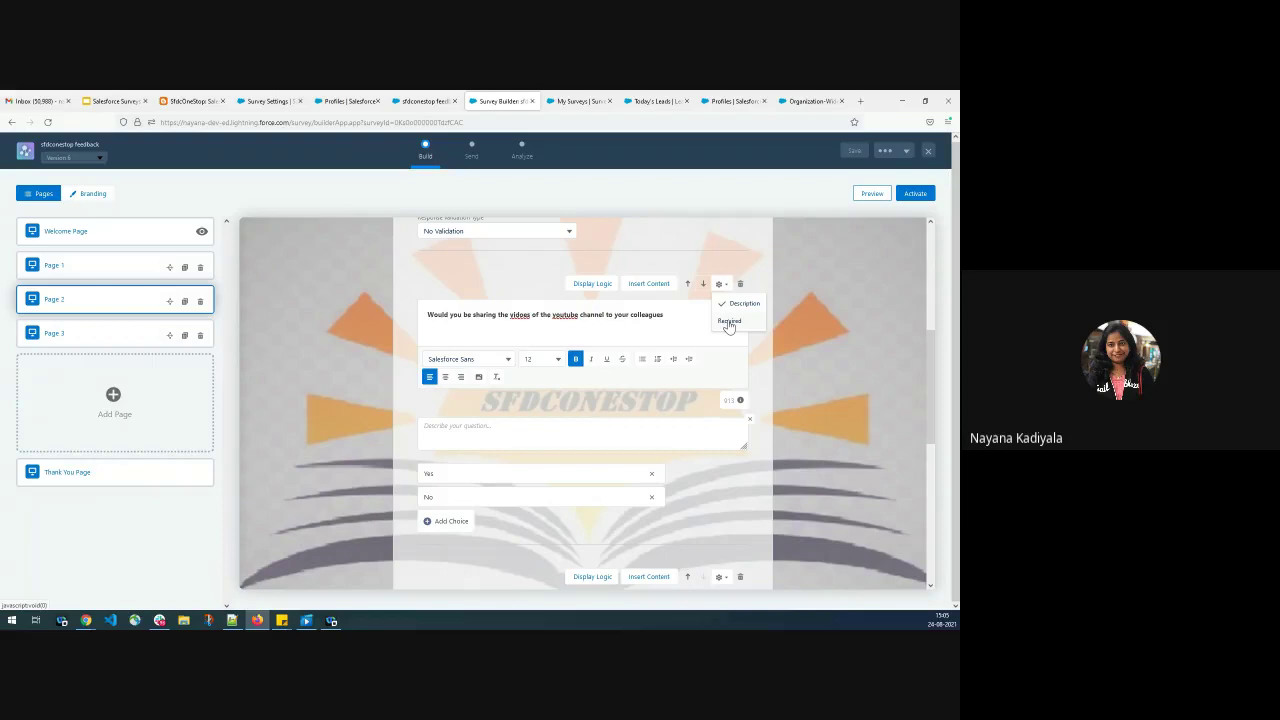
left_click(729, 321)
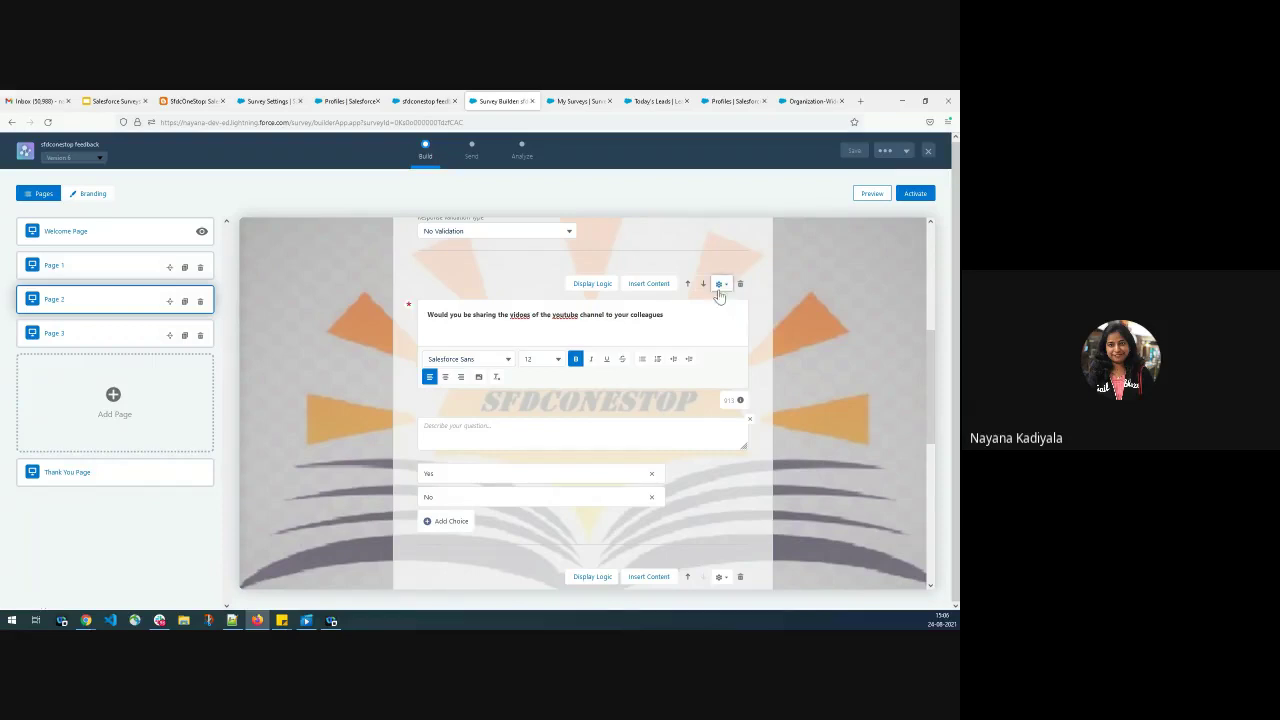
left_click(720, 284)
left_click(729, 320)
scroll(713, 295, "up", 5)
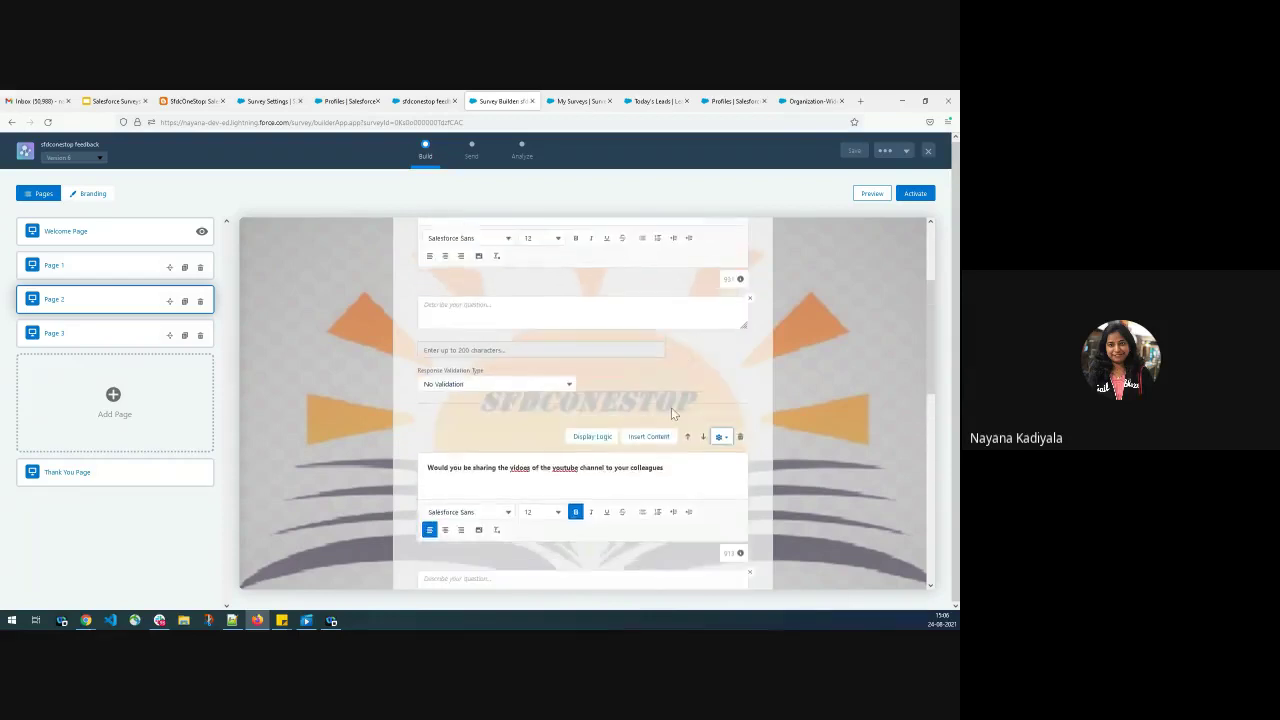
scroll(672, 418, "down", 3)
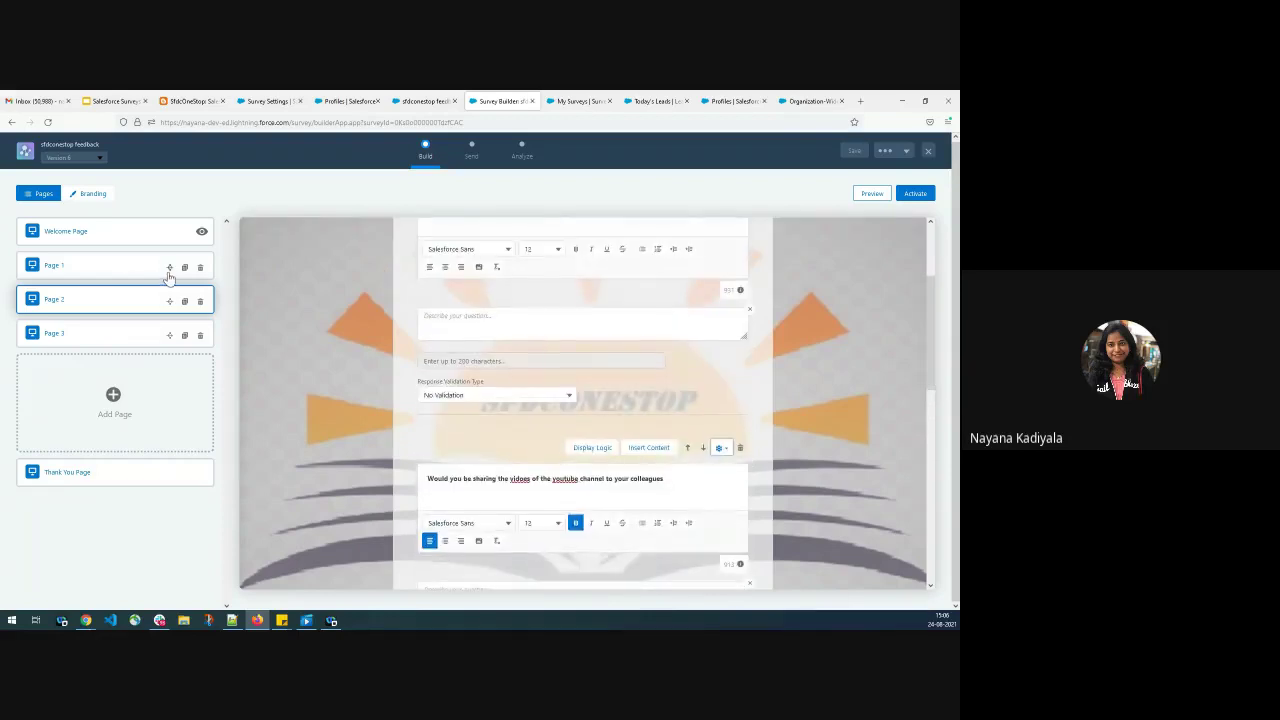
left_click(78, 335)
left_click(85, 300)
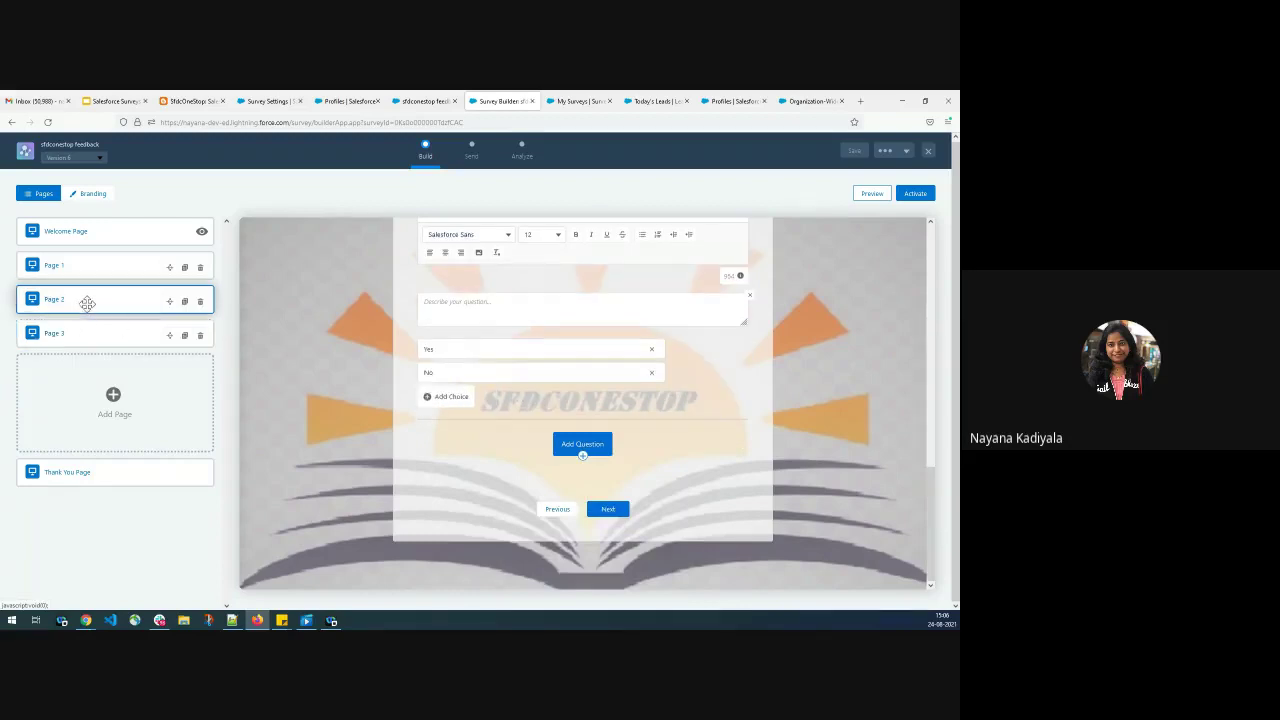
Delete the two Thank You Page rules in Page 1's branching logic and close the dialog without saving.
left_click(169, 266)
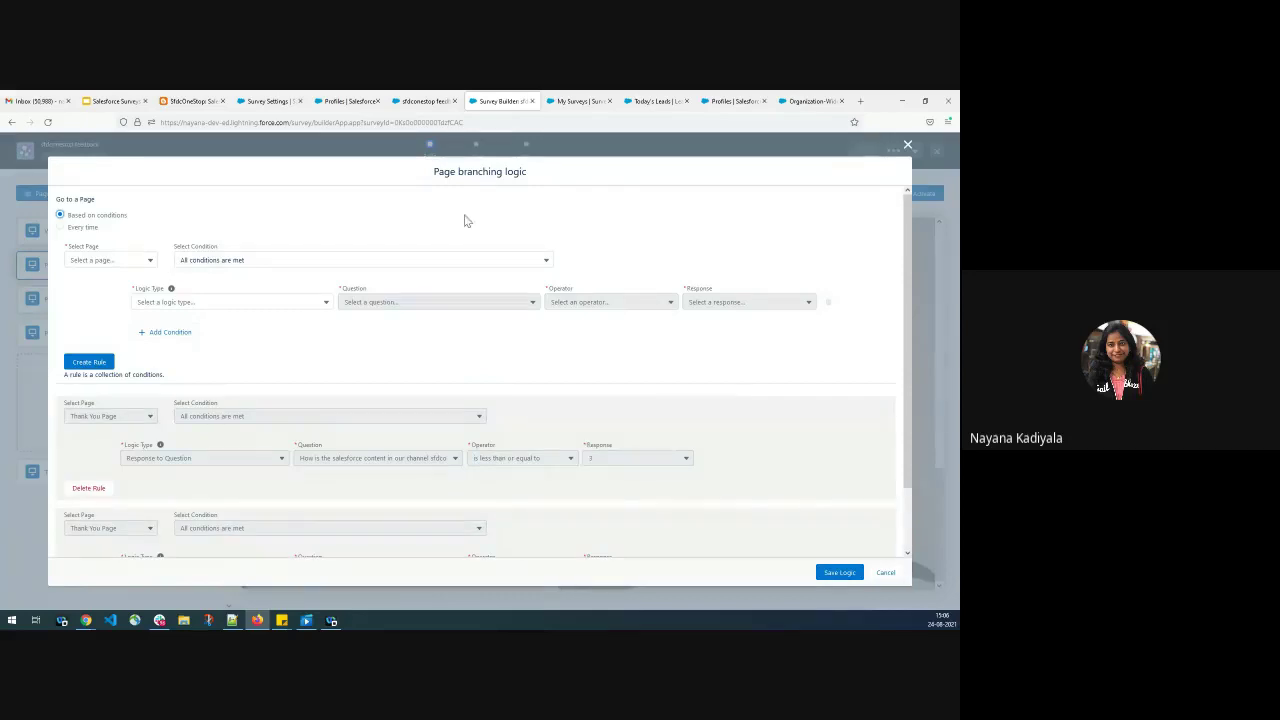
scroll(428, 401, "down", 1)
left_click(86, 415)
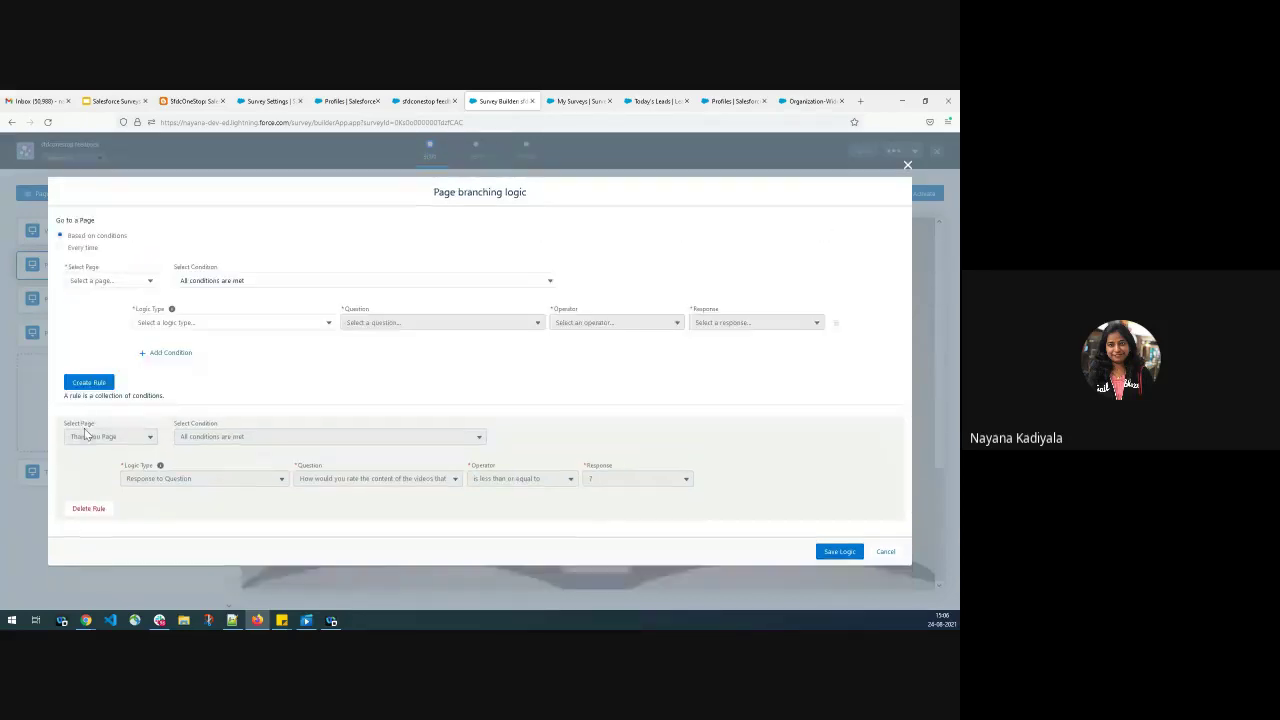
left_click(89, 509)
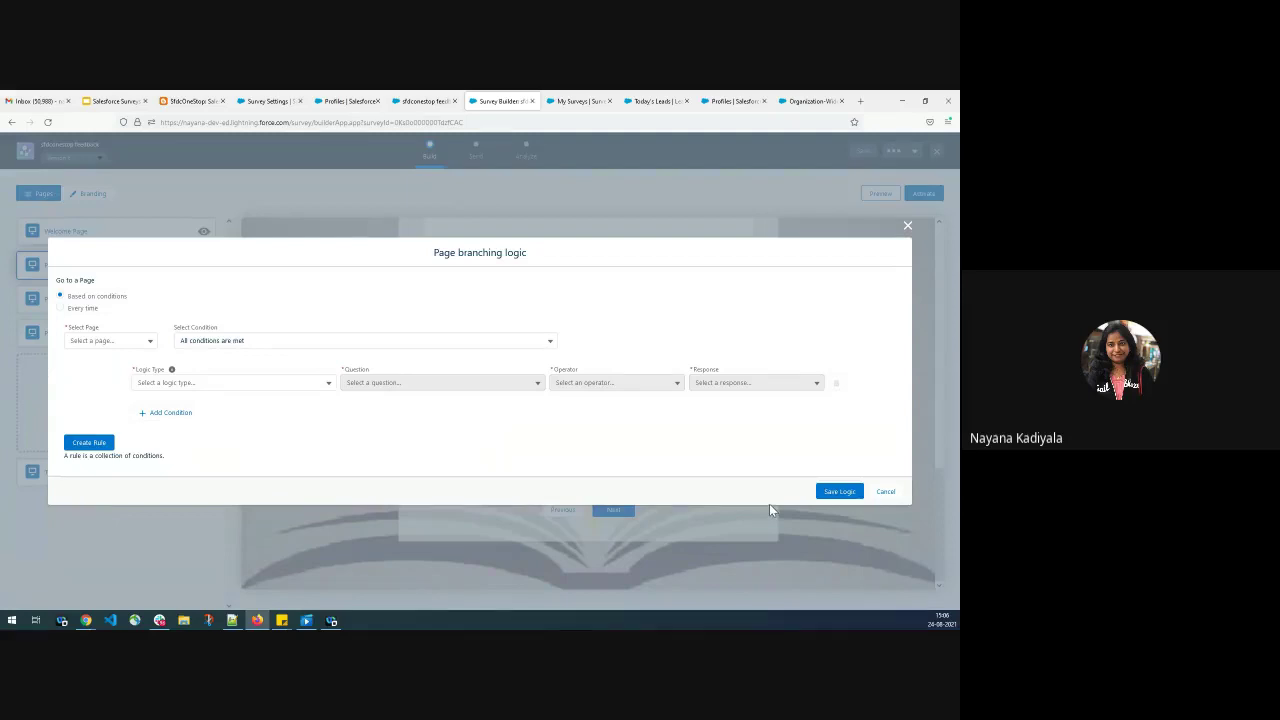
left_click(906, 228)
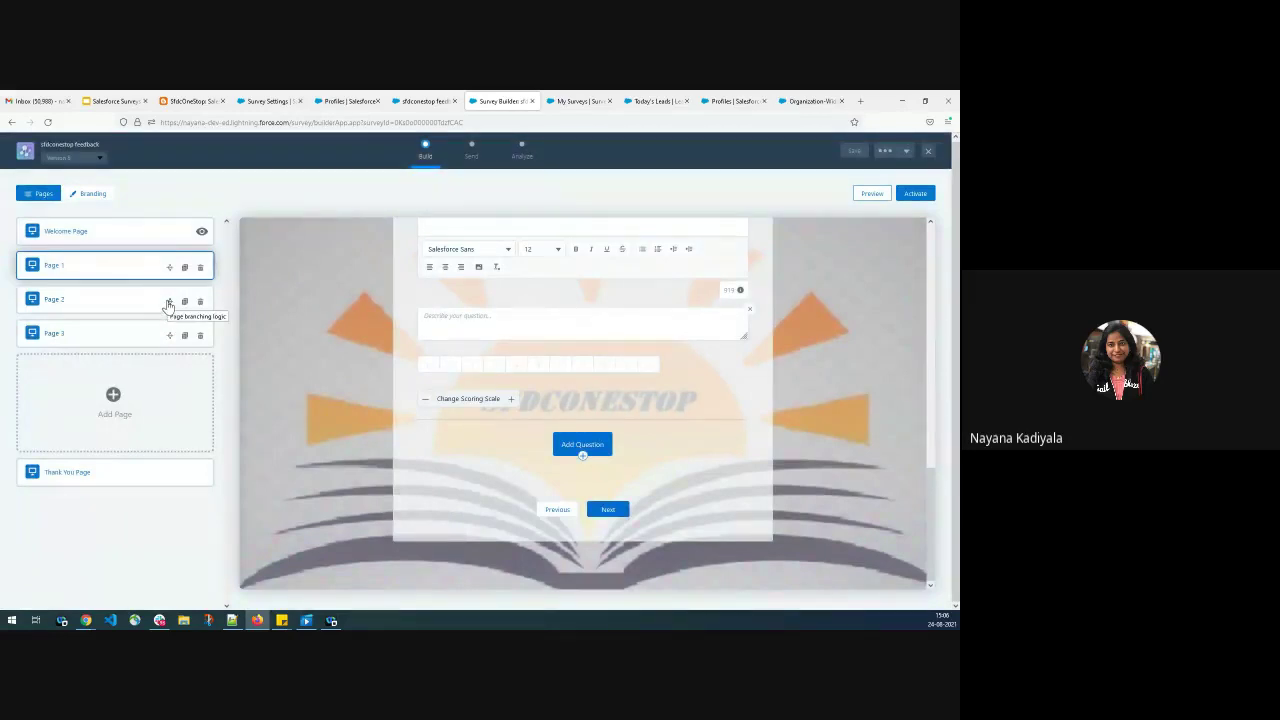
Set up a Page 2 branching rule that goes to the Thank You Page, using the Response to Question logic type.
left_click(169, 302)
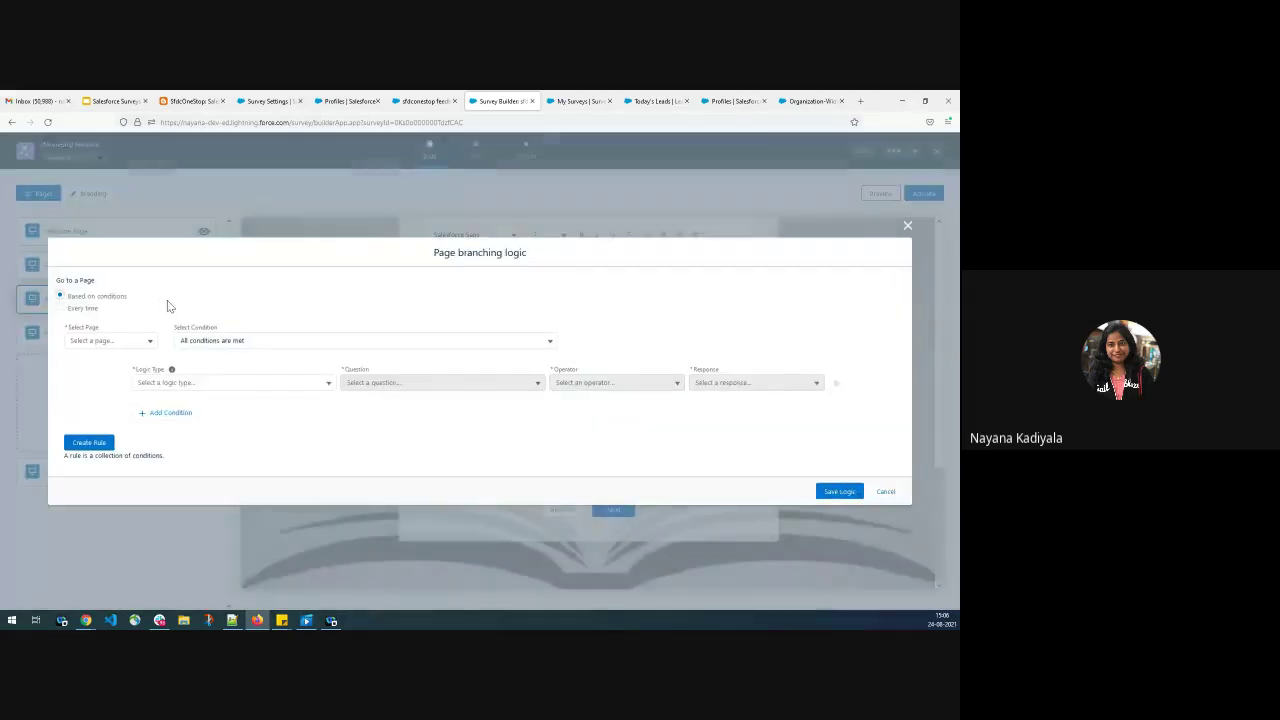
left_click(147, 343)
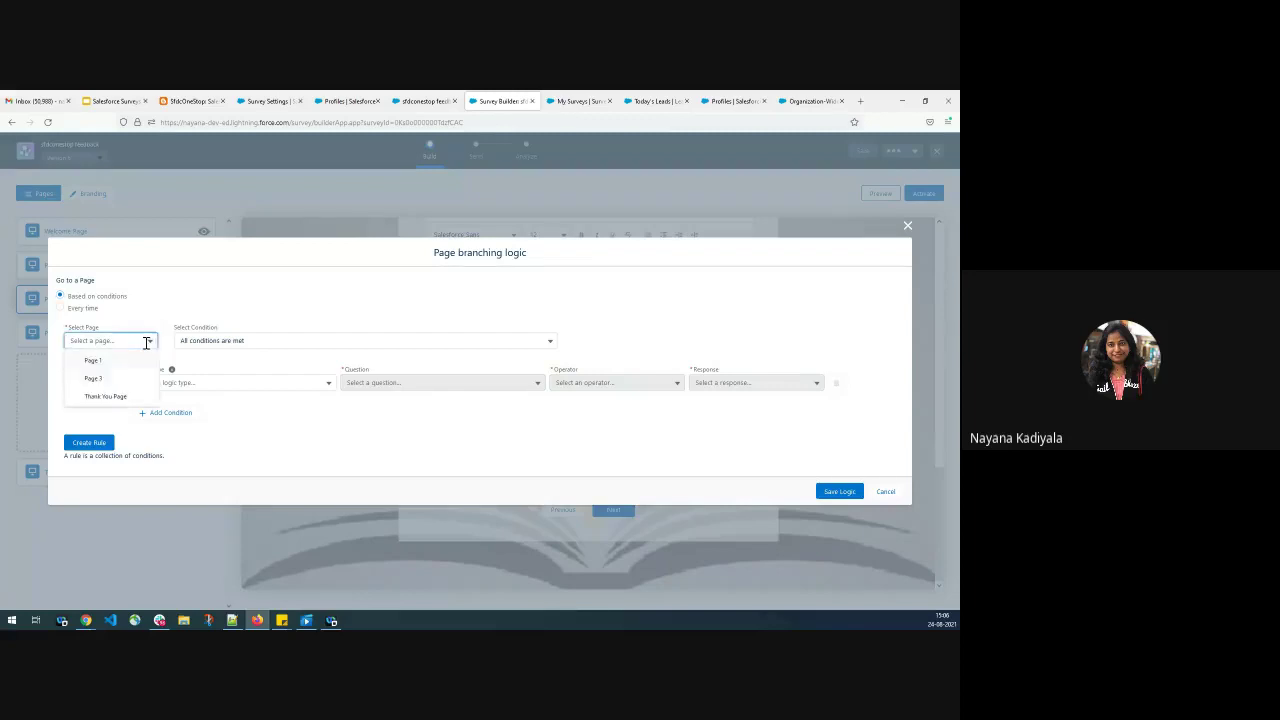
left_click(110, 396)
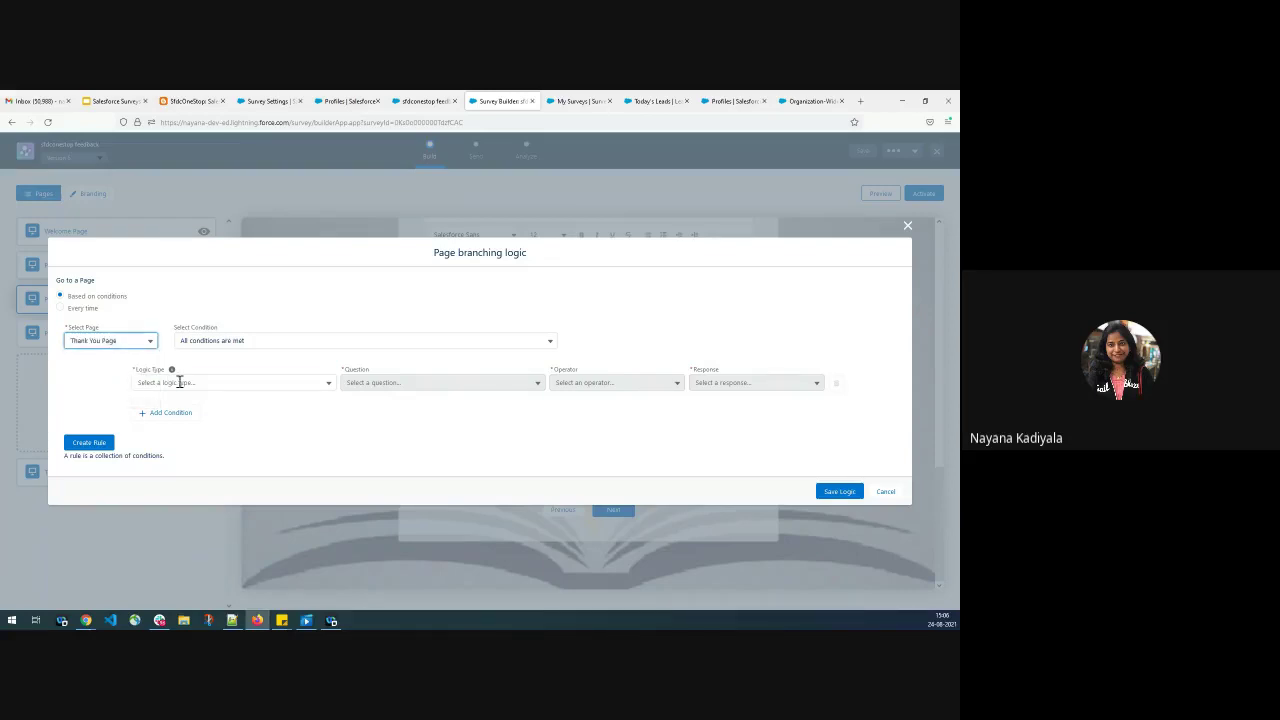
left_click(170, 383)
left_click(182, 400)
Set the condition to the "Have you subscribed my channel" question equals Yes and save the branching logic.
left_click(418, 381)
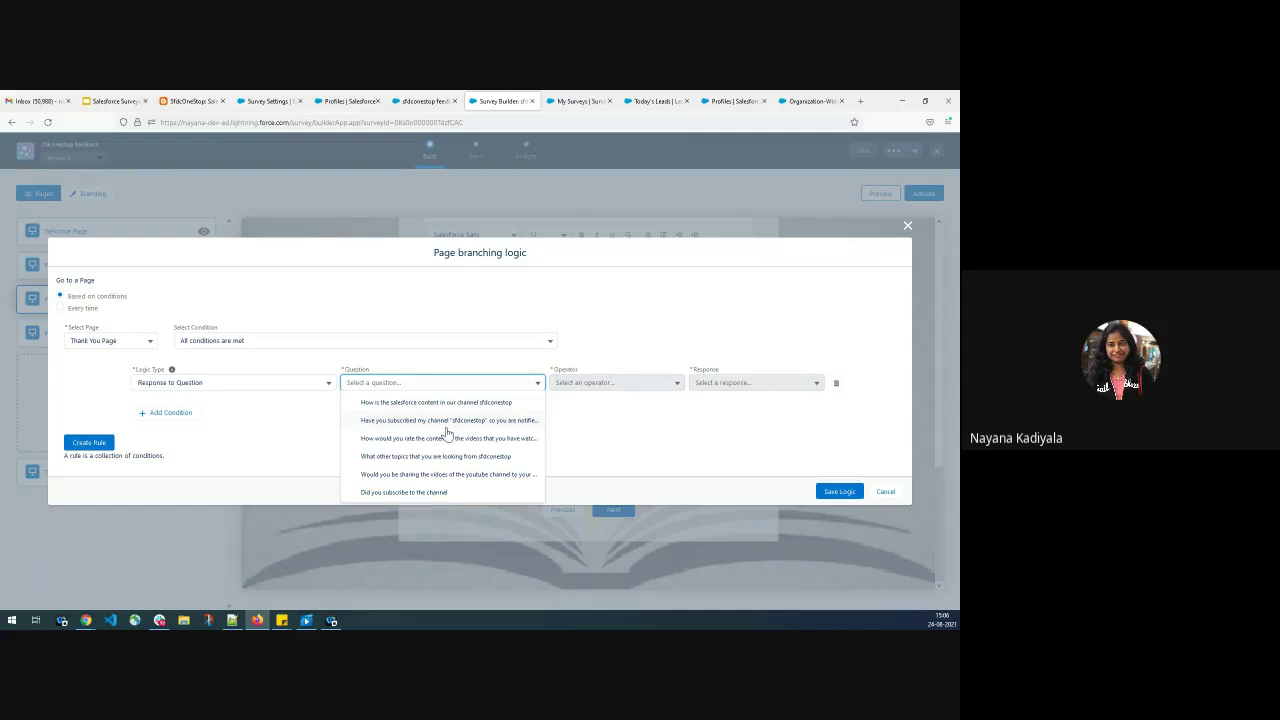
left_click(445, 422)
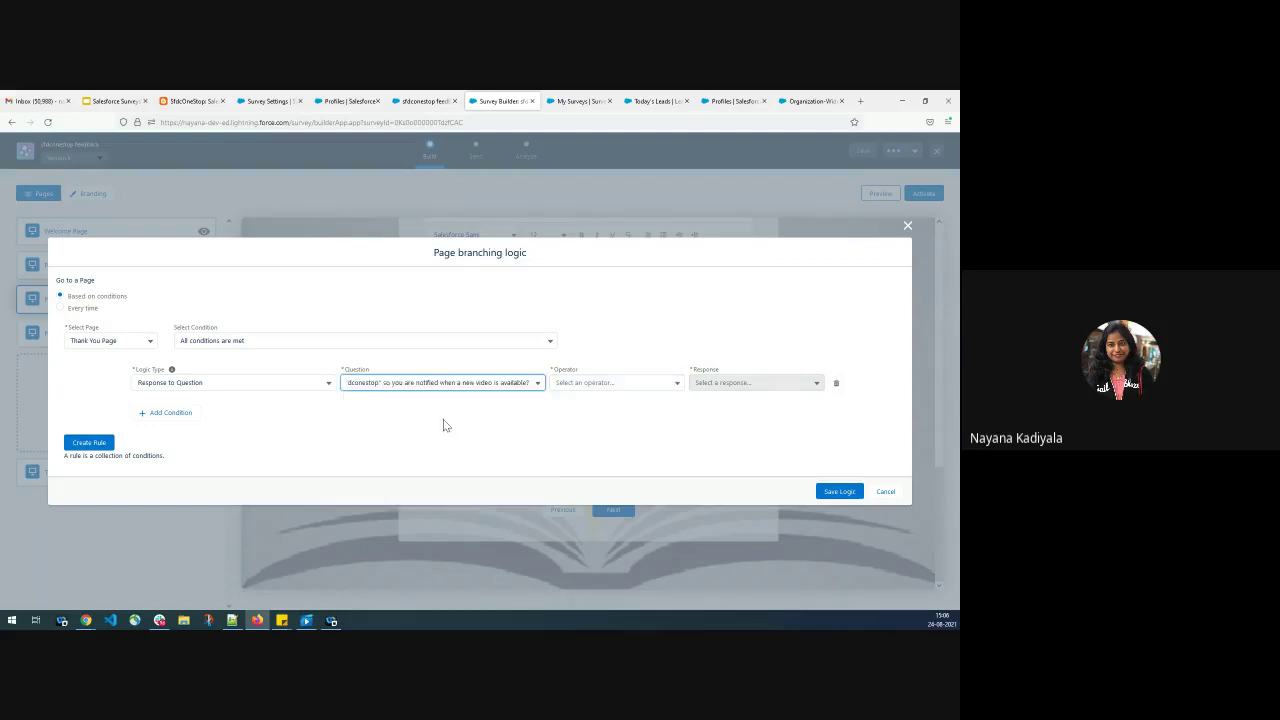
left_click(651, 382)
left_click(629, 401)
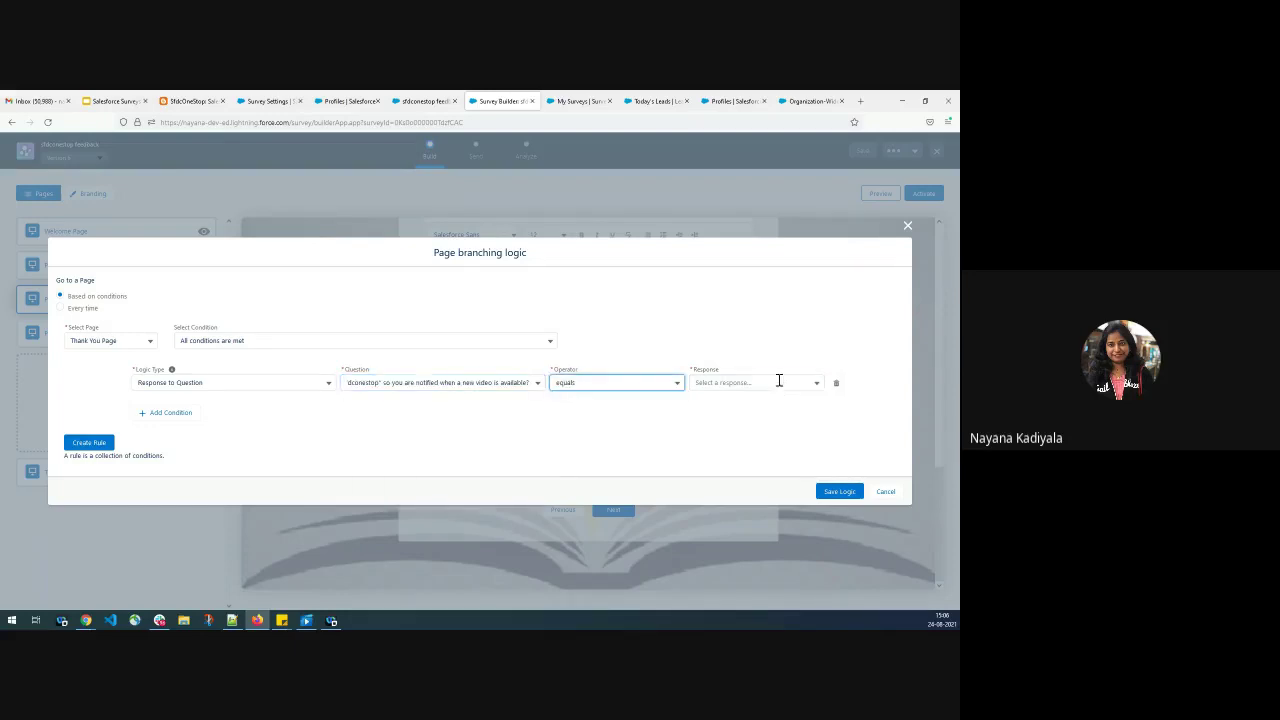
left_click(779, 381)
left_click(757, 402)
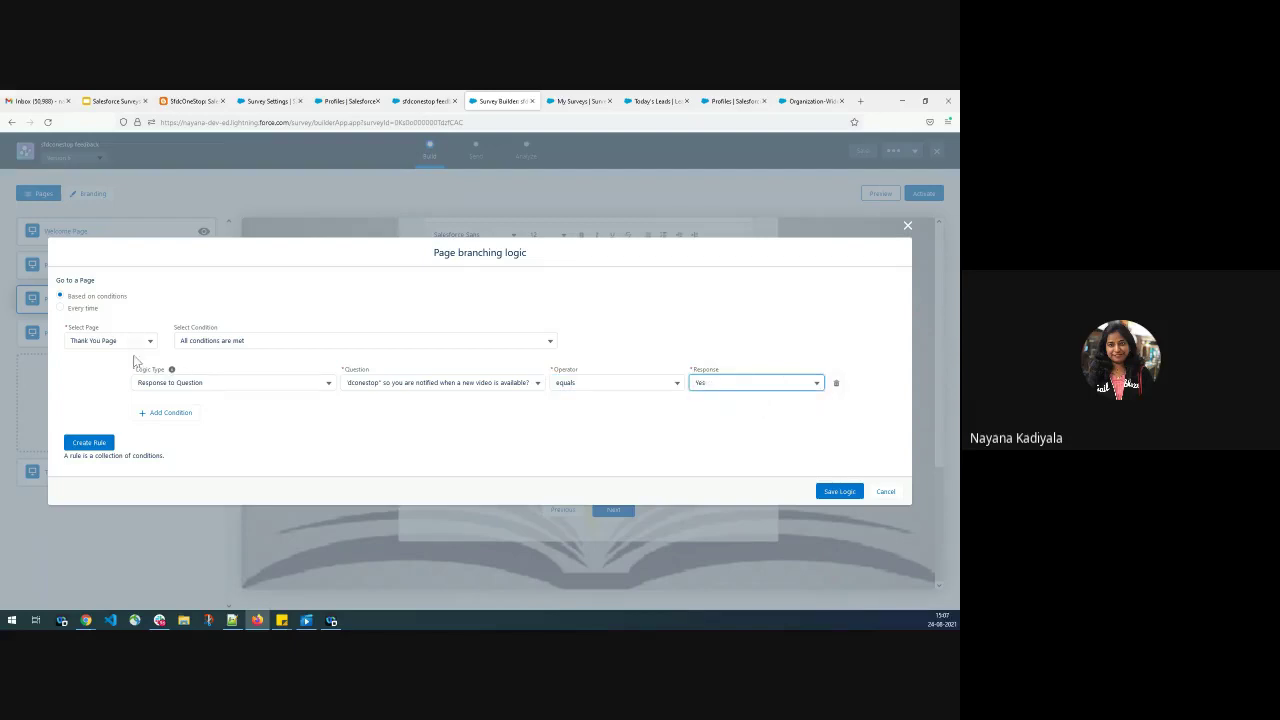
left_click(847, 492)
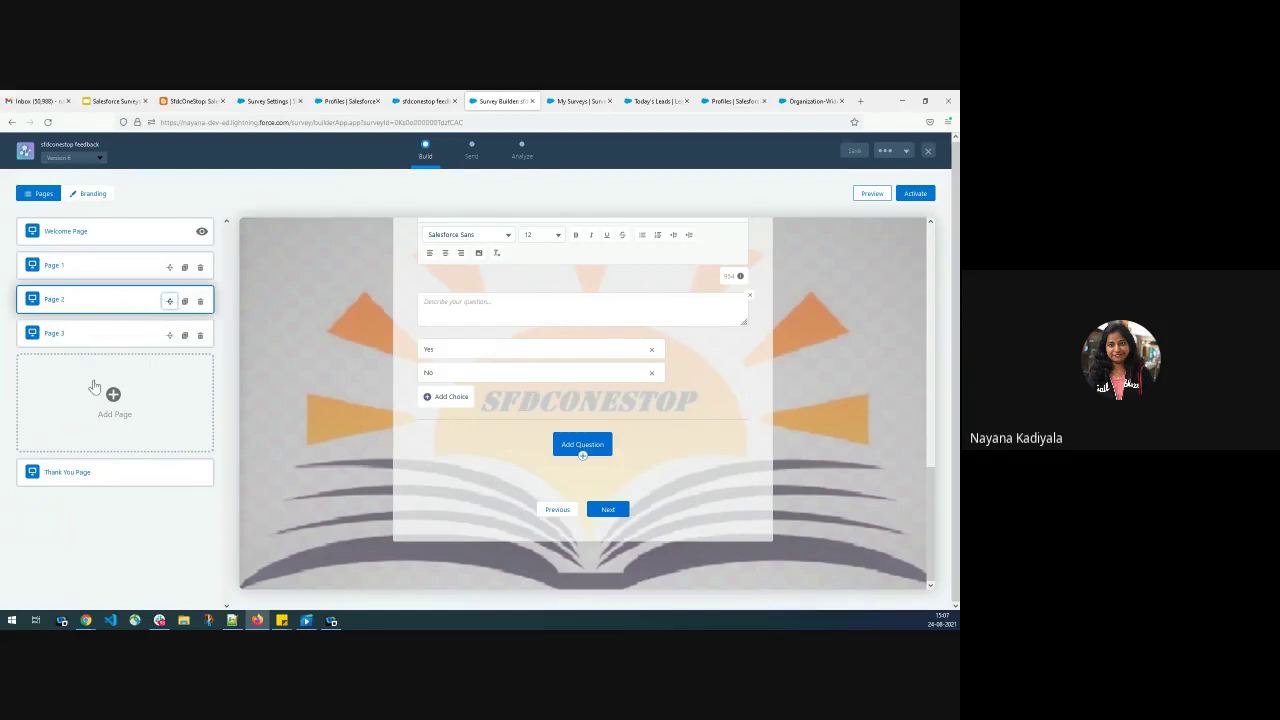
Open the Thank You Page, review the survey's branding settings from progress options to button colors, and return to the page list.
left_click(99, 476)
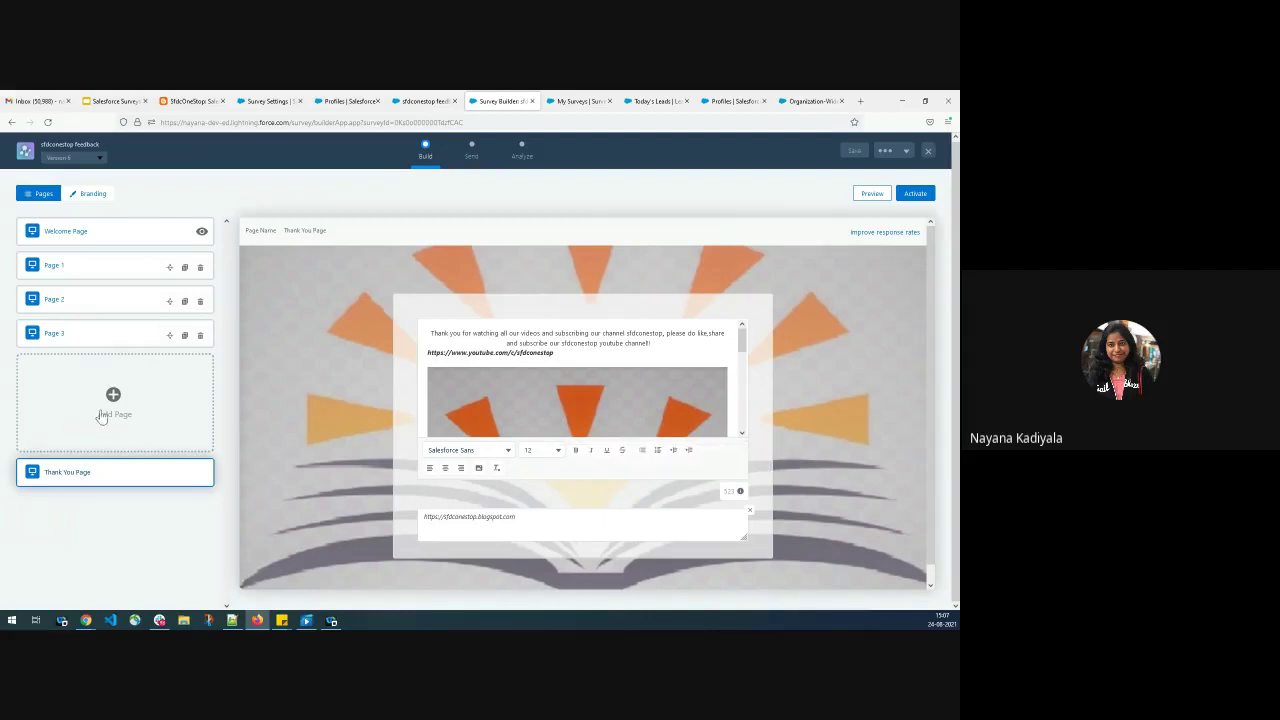
left_click(91, 194)
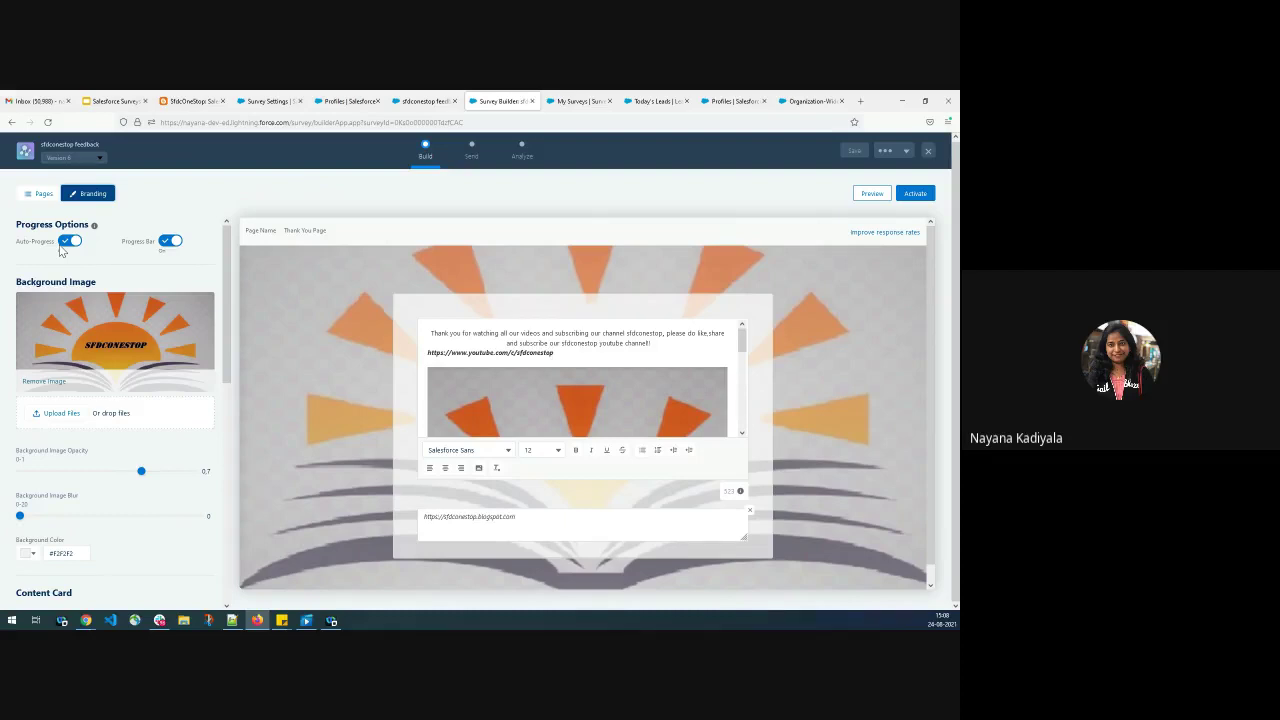
scroll(84, 337, "down", 1)
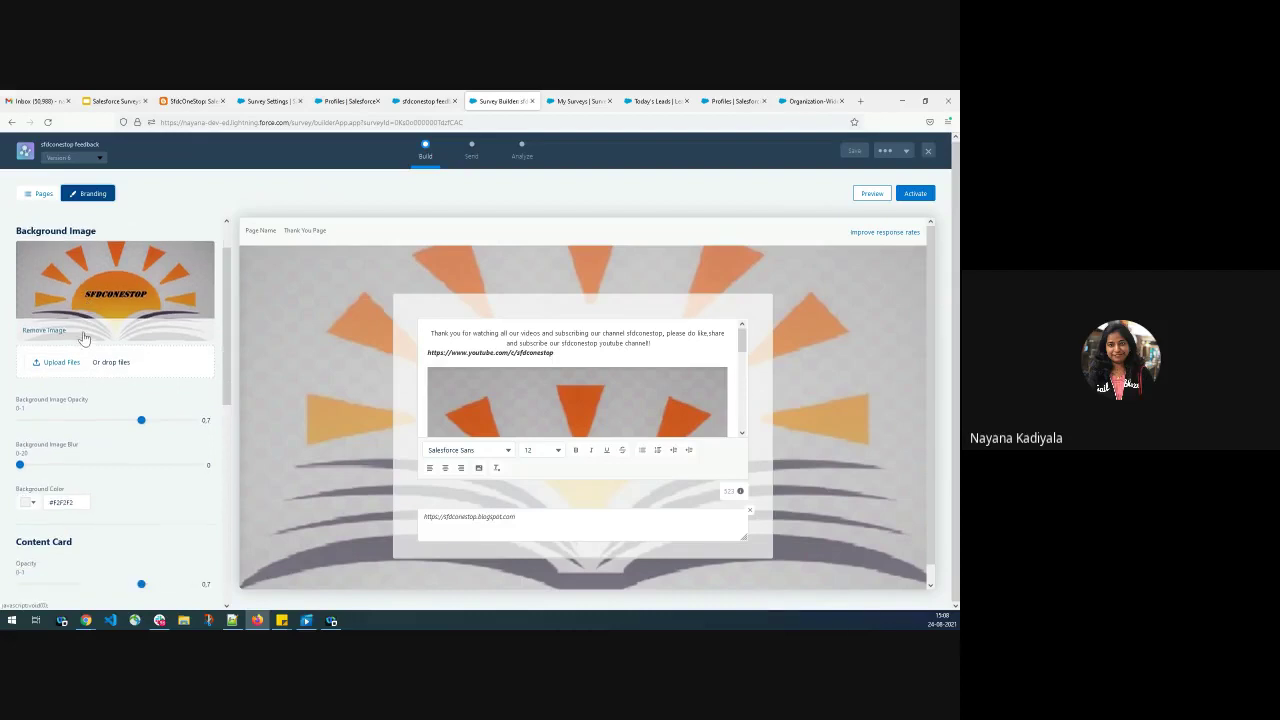
scroll(68, 467, "down", 1)
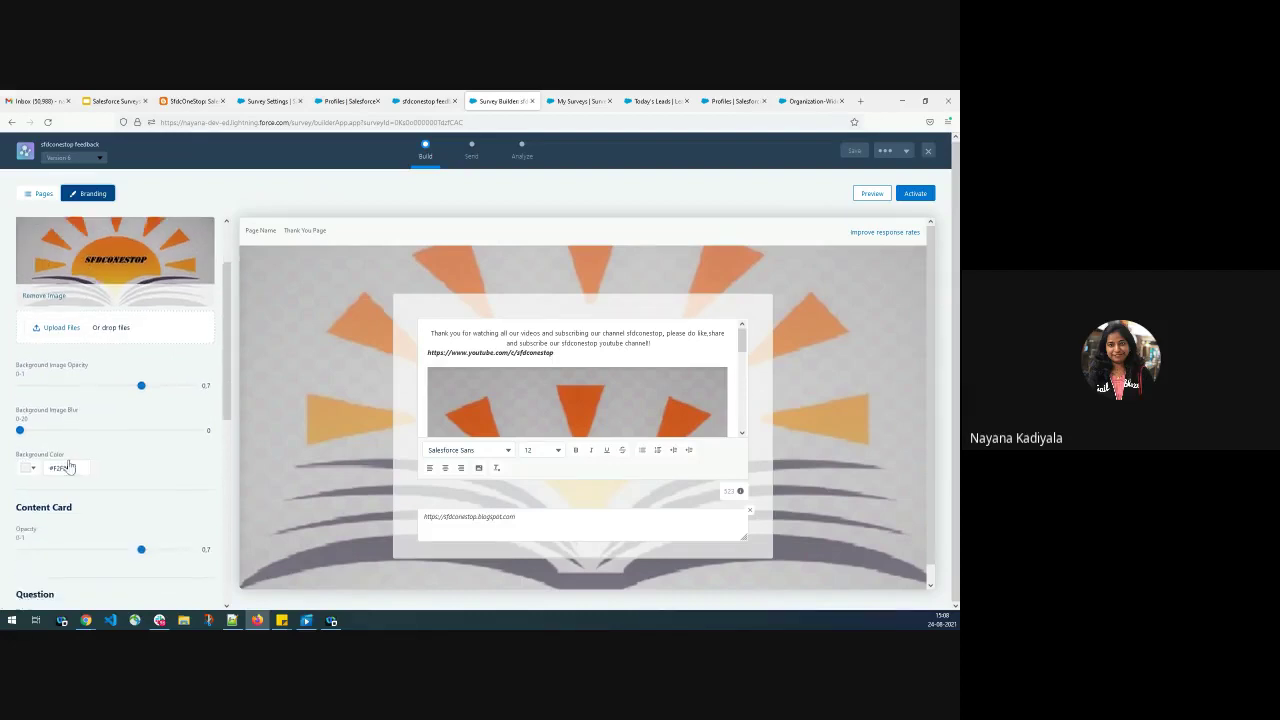
scroll(68, 466, "down", 2)
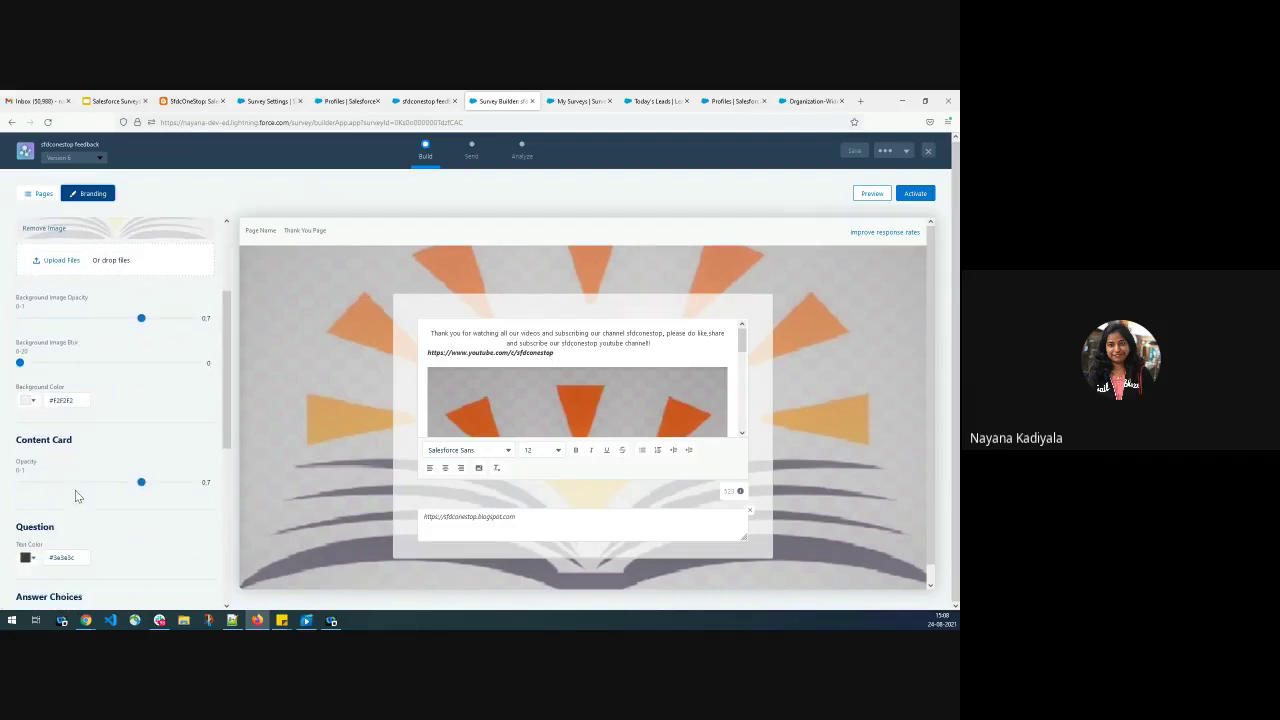
scroll(75, 496, "down", 3)
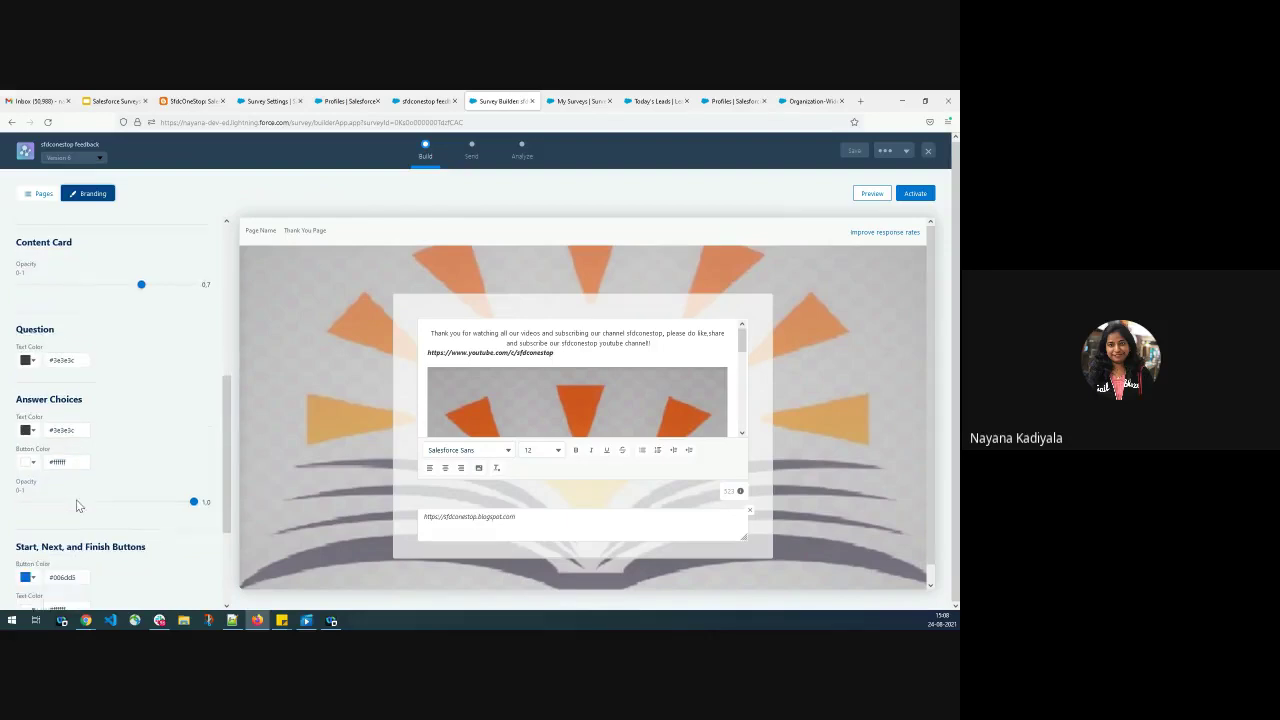
scroll(78, 506, "down", 1)
scroll(126, 544, "up", 3)
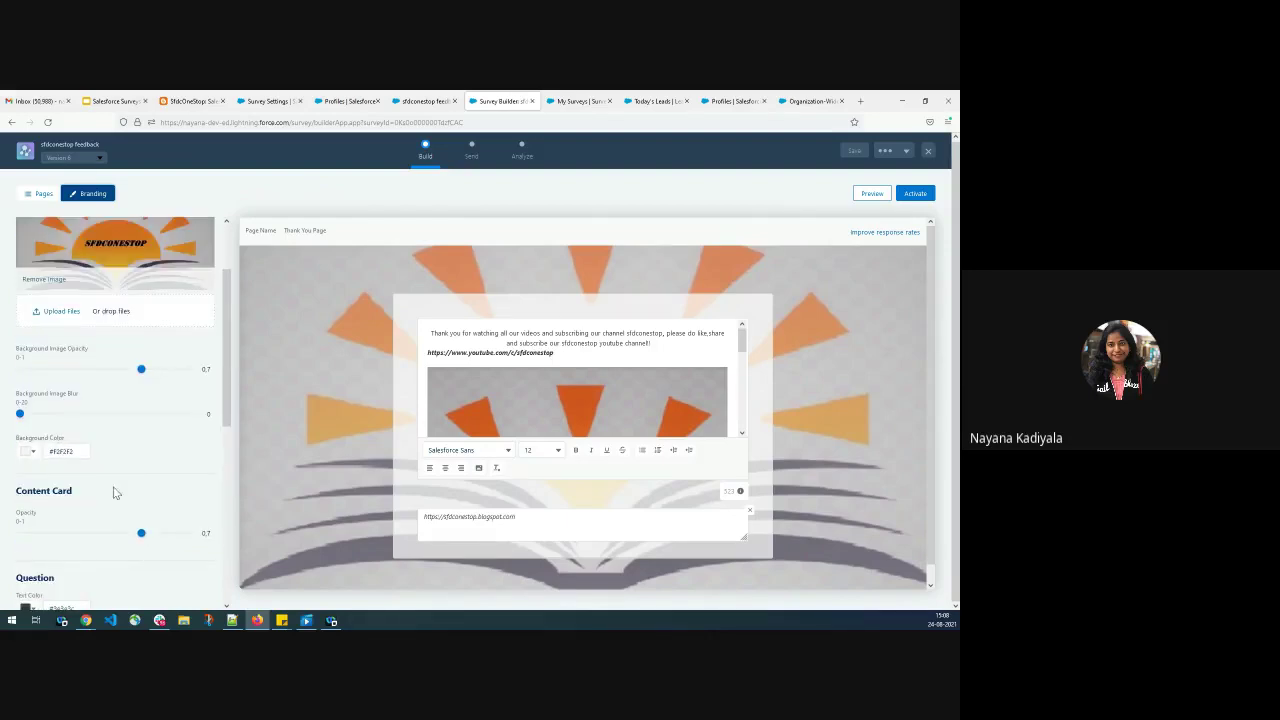
scroll(103, 423, "up", 1)
left_click(38, 194)
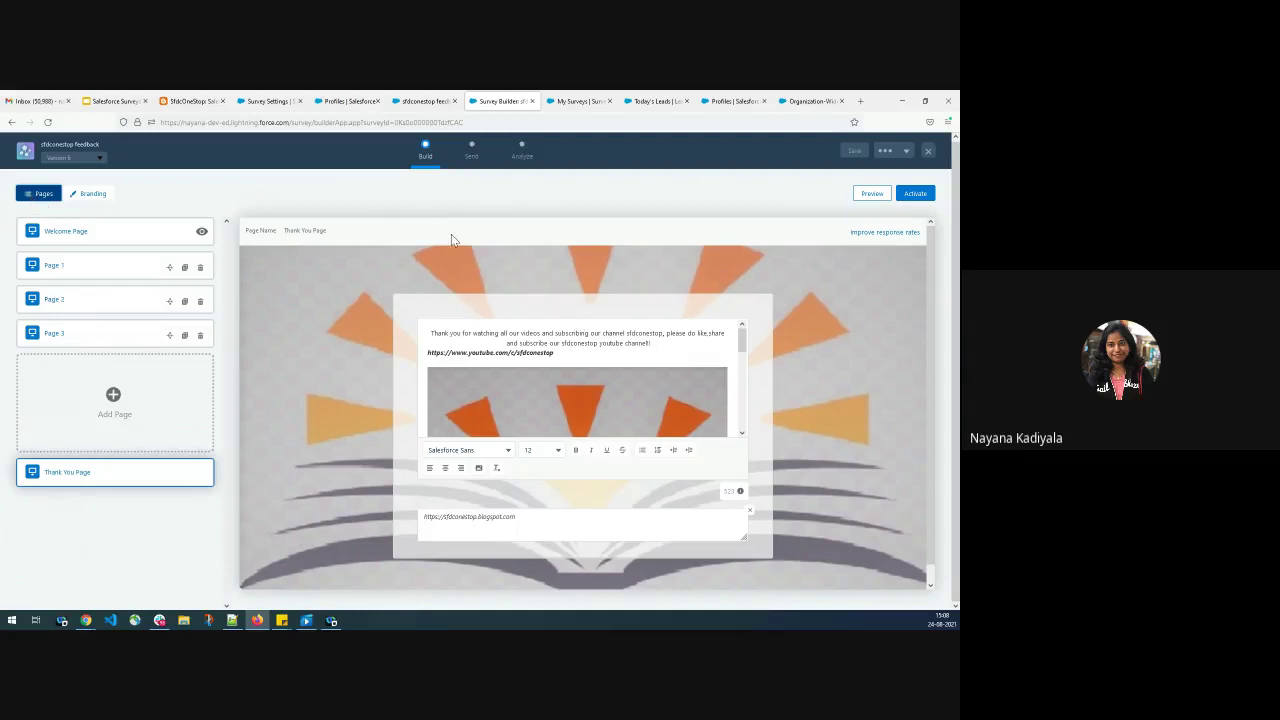
Activate the current version of the sfdconestop feedback survey and dismiss the success notification.
left_click(913, 195)
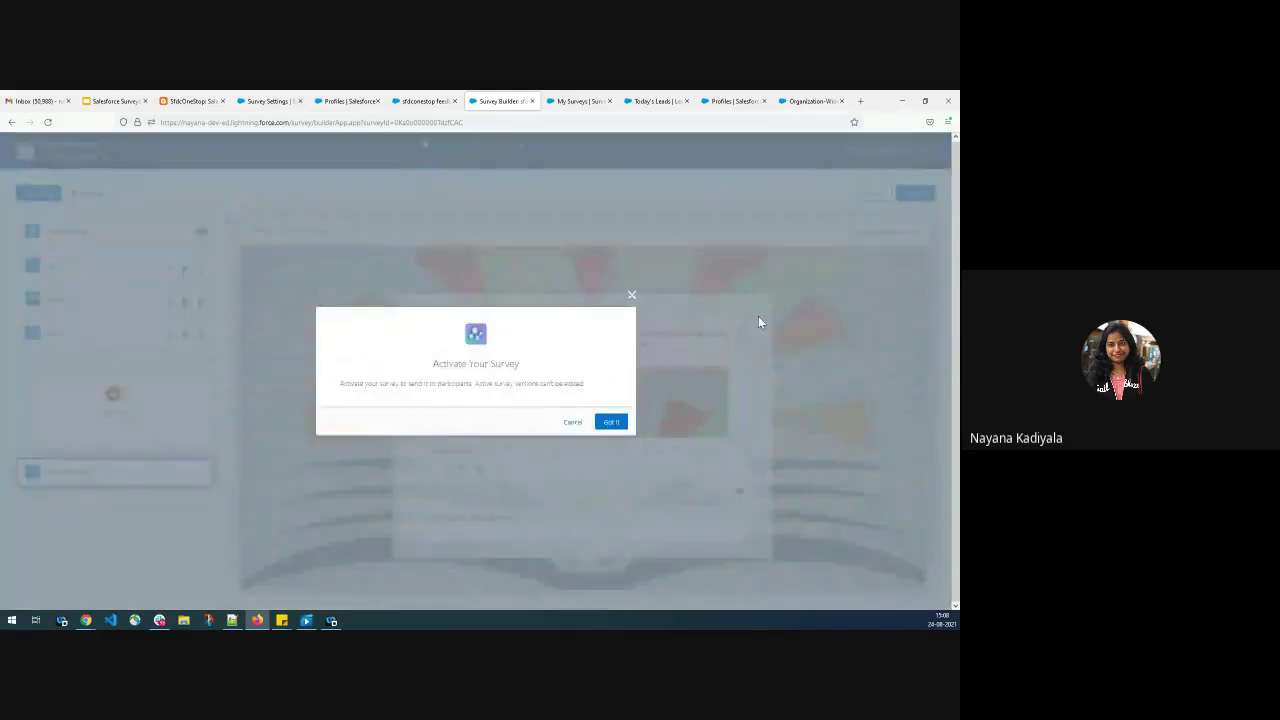
left_click(610, 421)
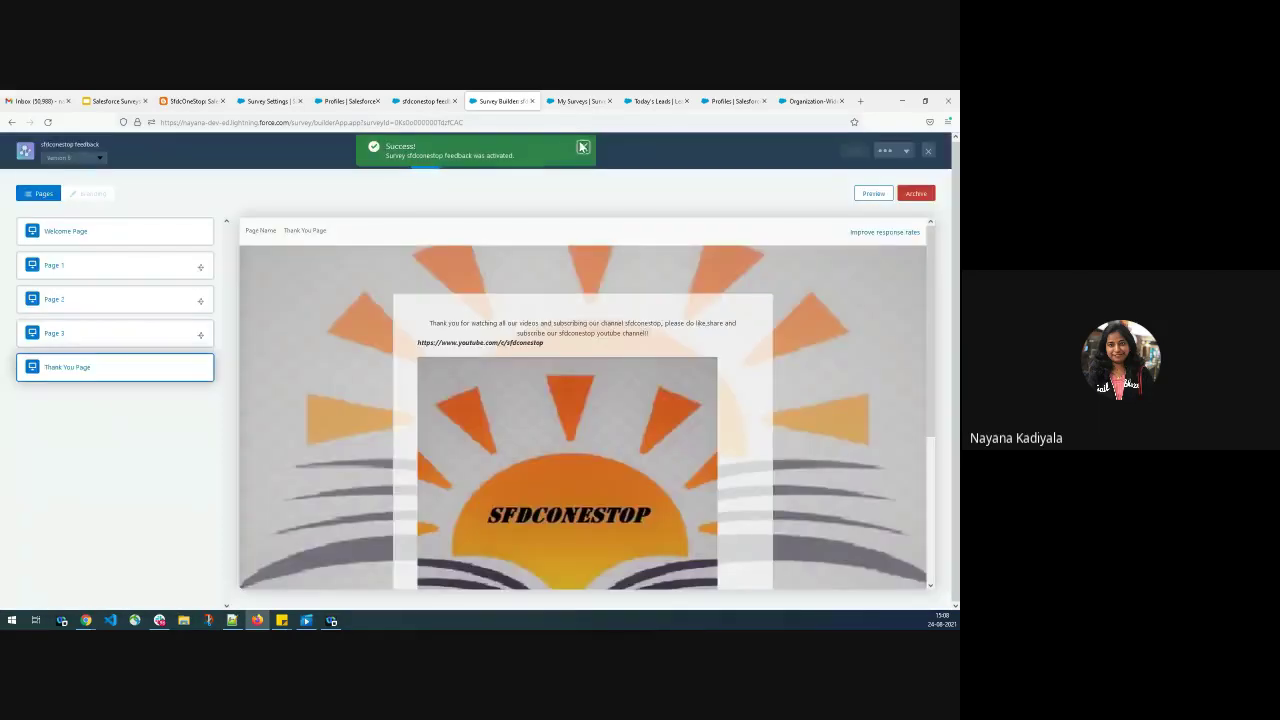
left_click(583, 147)
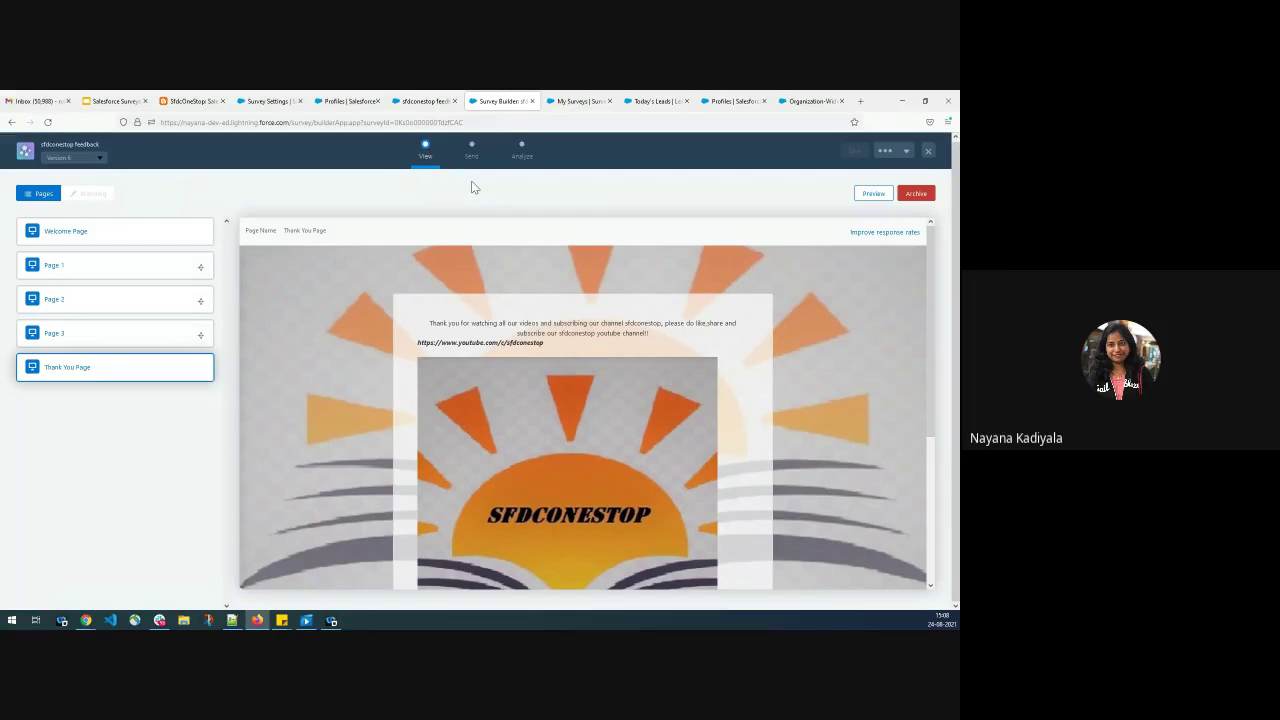
Open the survey's Get Invitation dialog from the send options and select the link for participants outside the company.
left_click(471, 152)
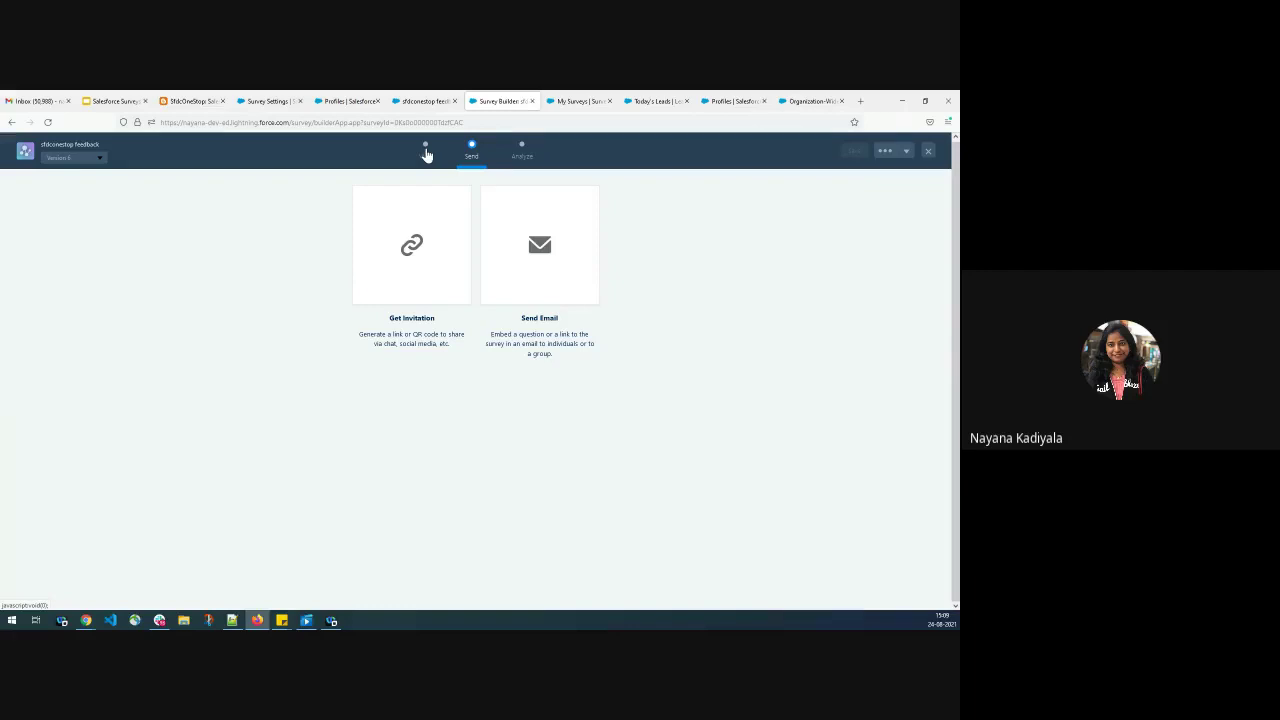
left_click(426, 150)
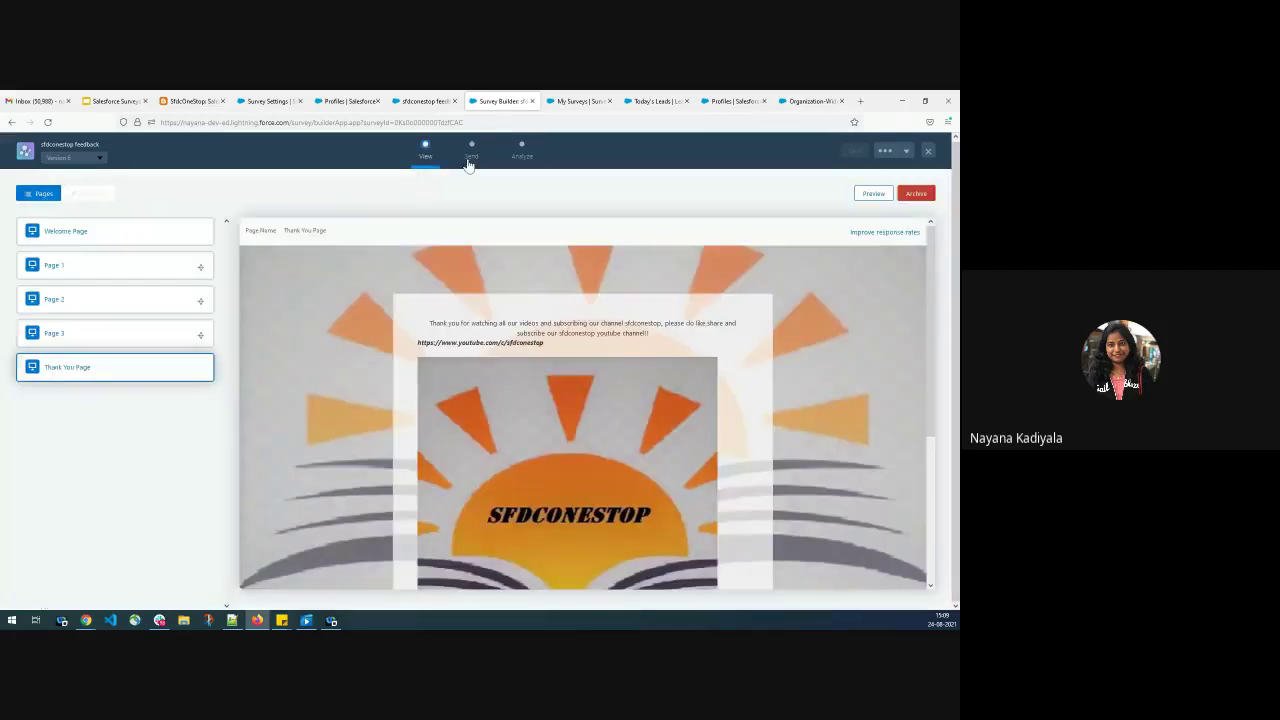
left_click(469, 160)
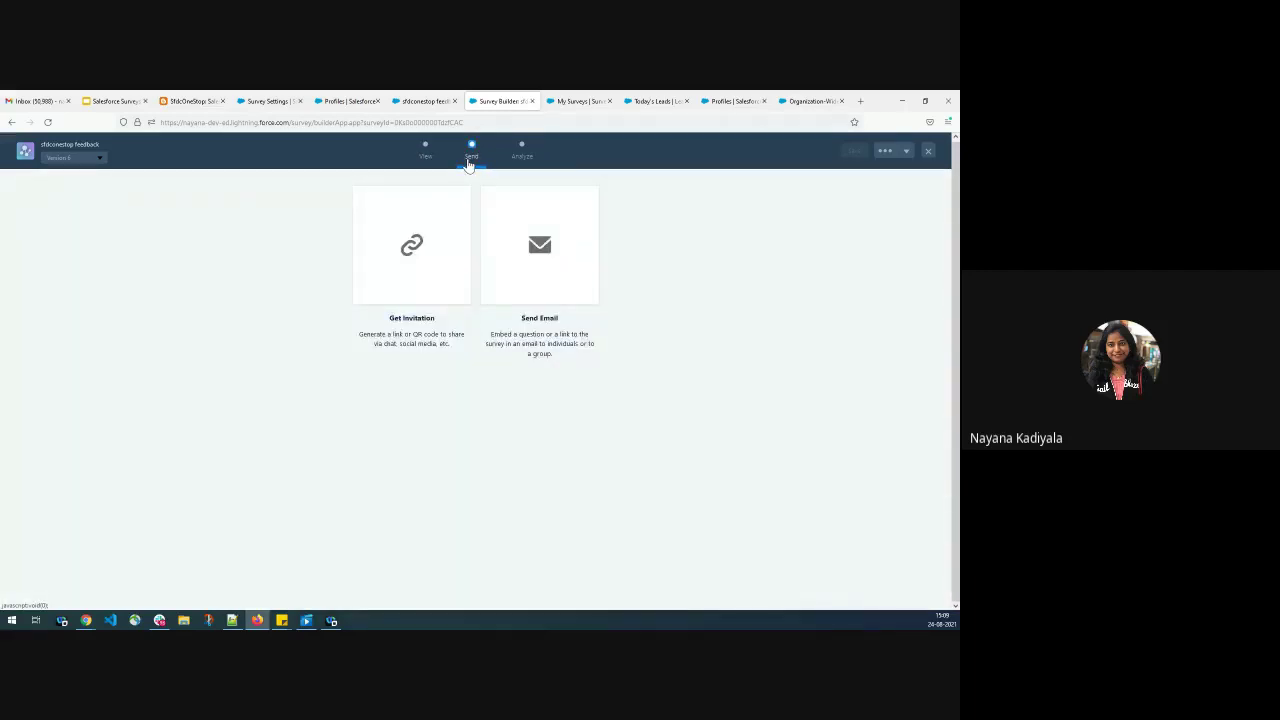
left_click(411, 276)
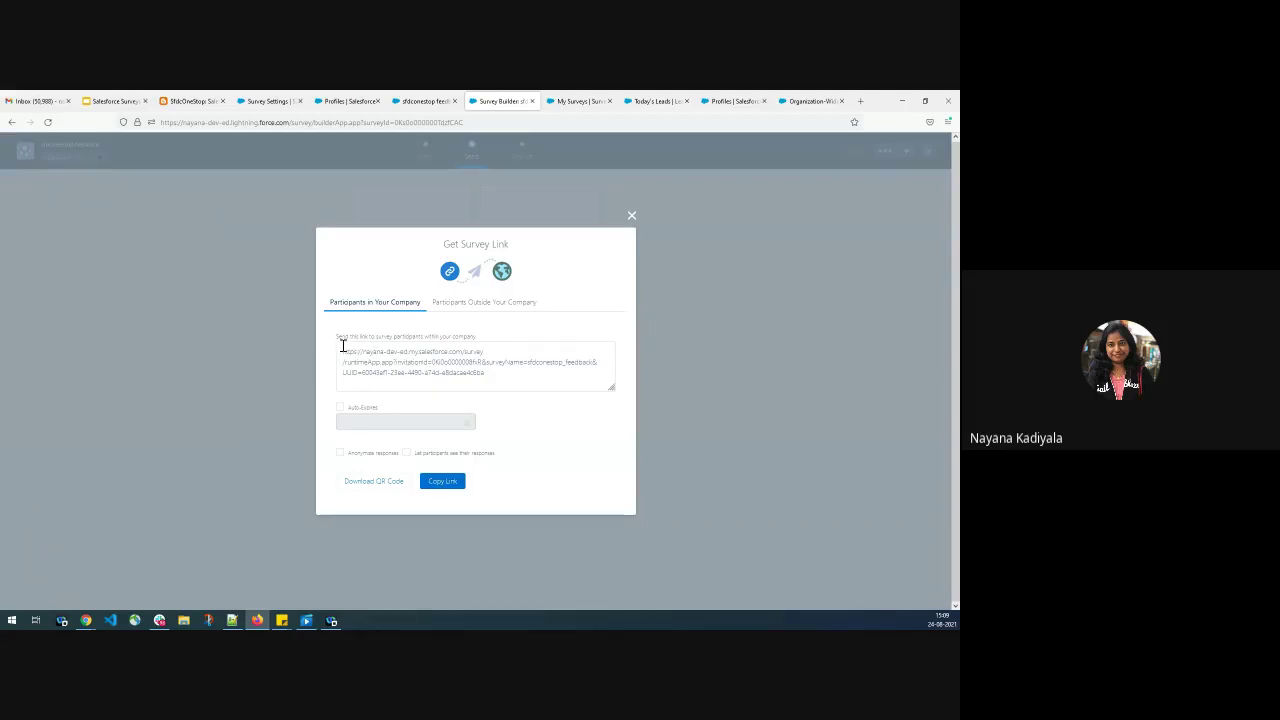
left_click(484, 304)
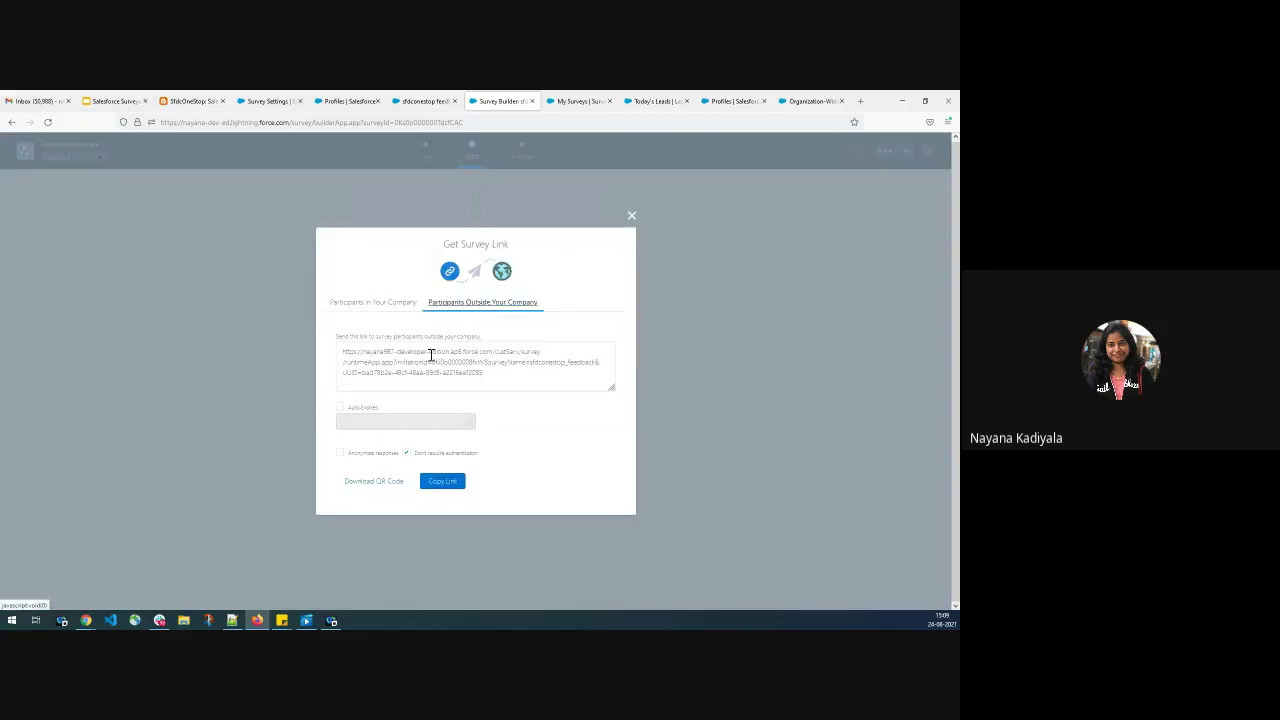
left_click_drag(506, 371, 343, 343)
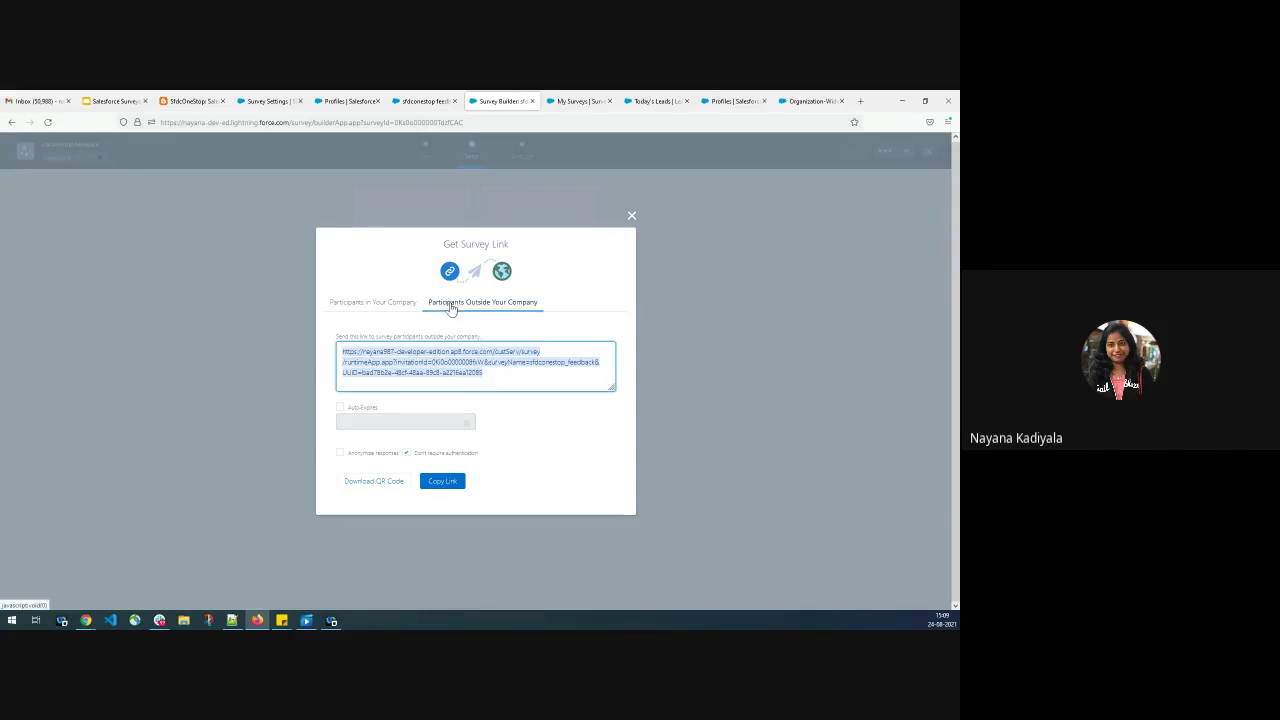
Review the link and Auto-Expires option for participants in the company, and return to the outside-company link and select its text.
left_click(366, 304)
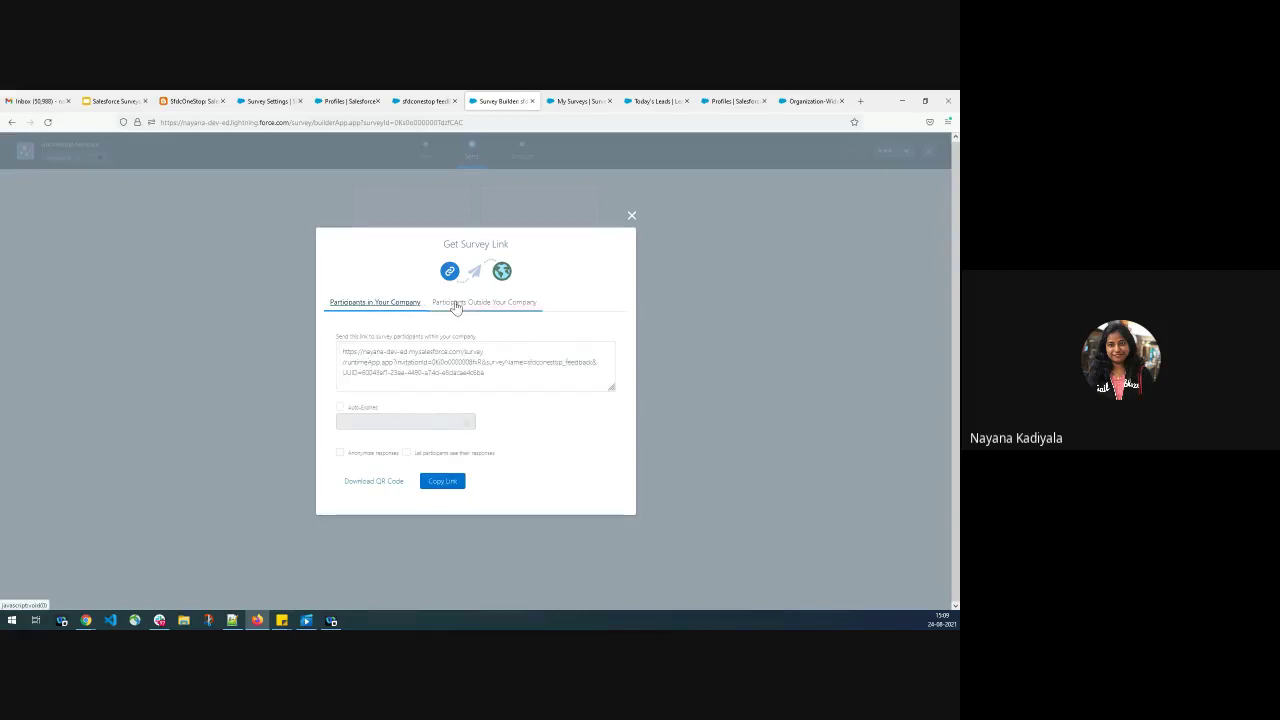
left_click(340, 408)
left_click(340, 408)
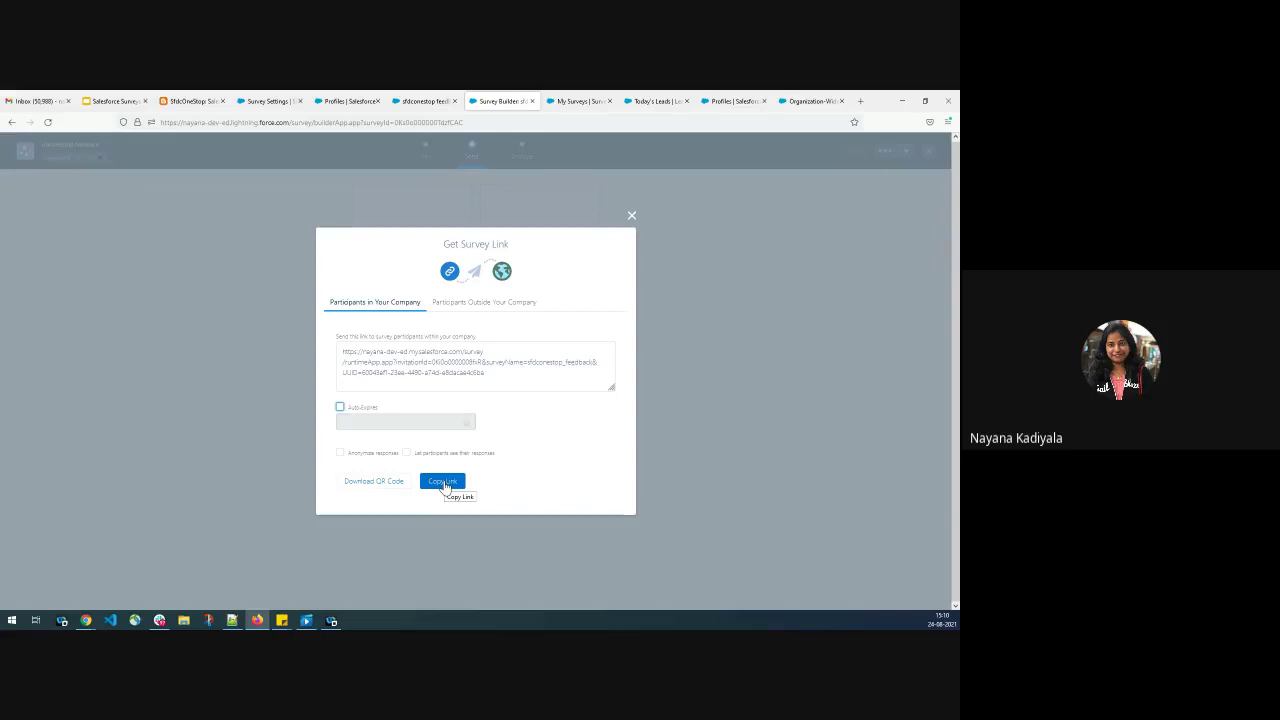
left_click(453, 304)
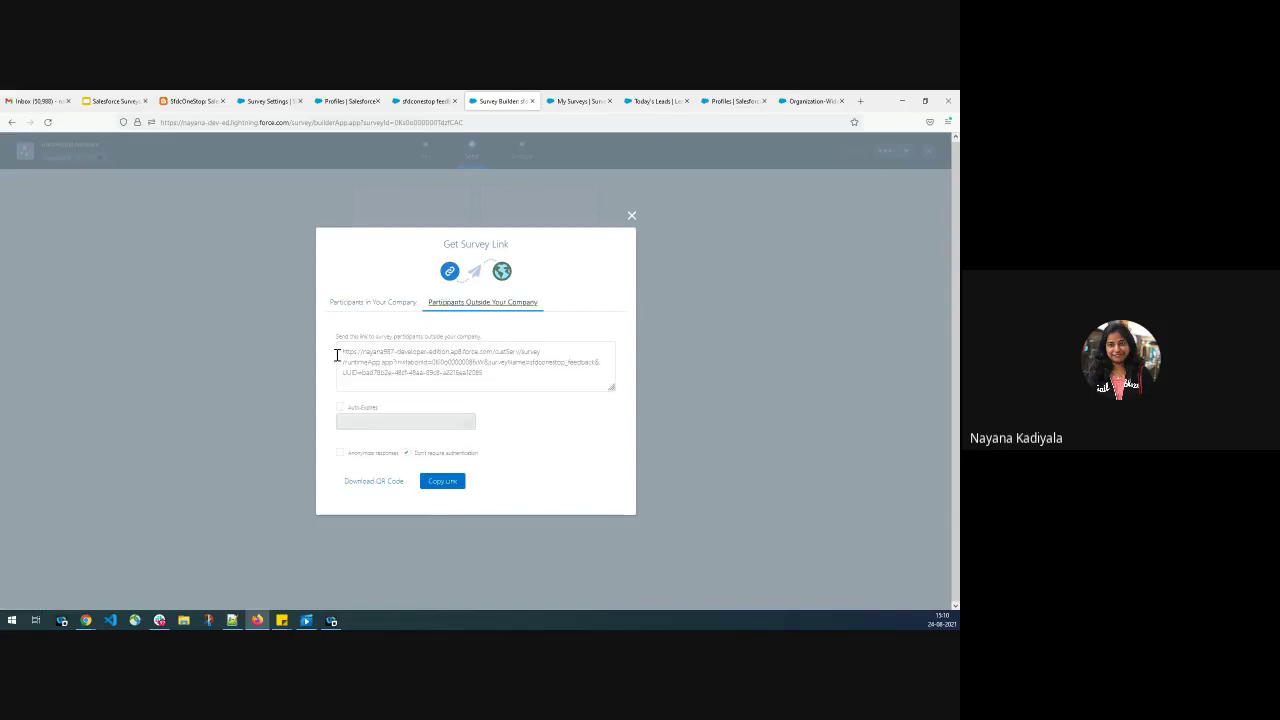
left_click(348, 352)
left_click_drag(348, 352, 534, 380)
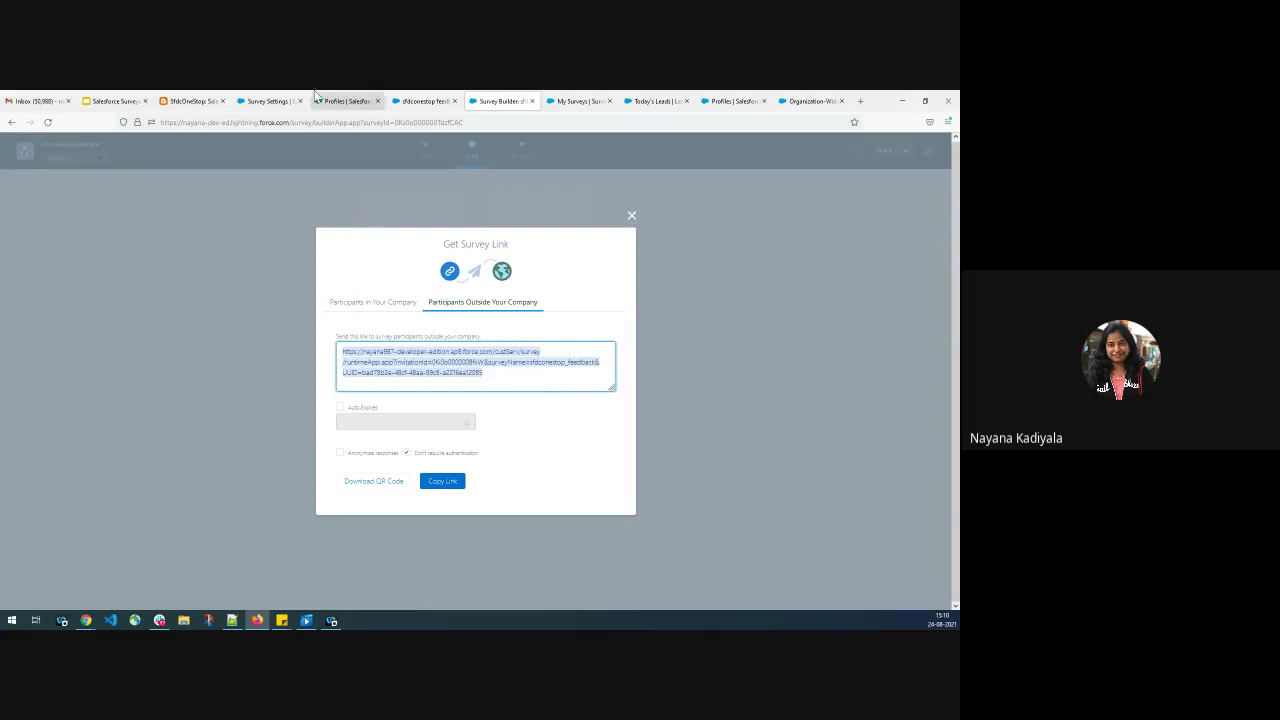
Review the default community choices for public survey invitations in Survey Settings and compare them with the outside-company link.
left_click(268, 101)
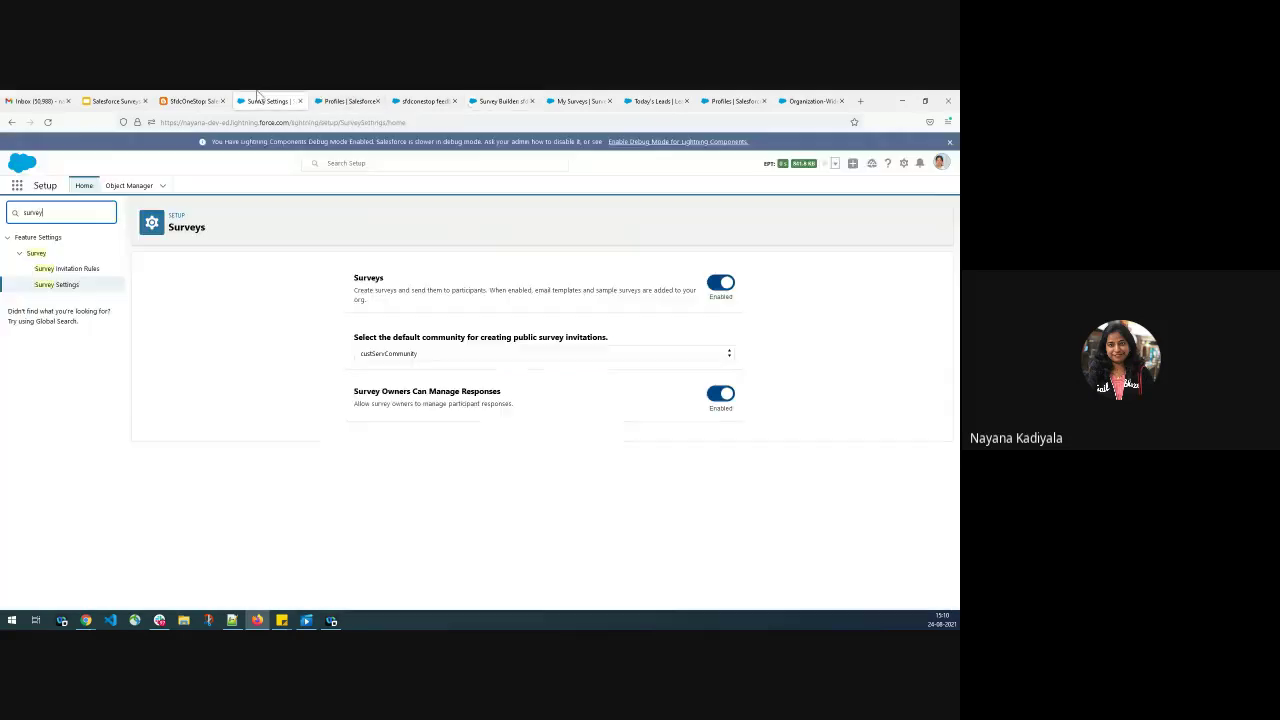
left_click(505, 353)
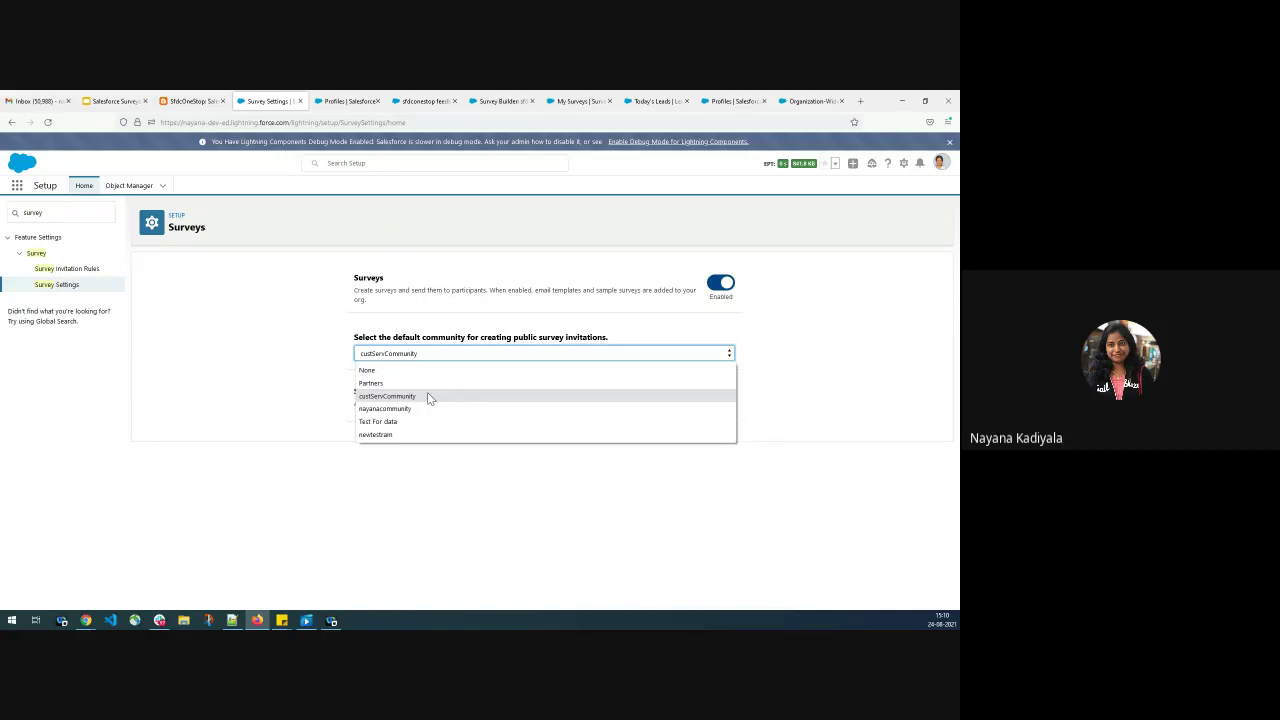
left_click(470, 102)
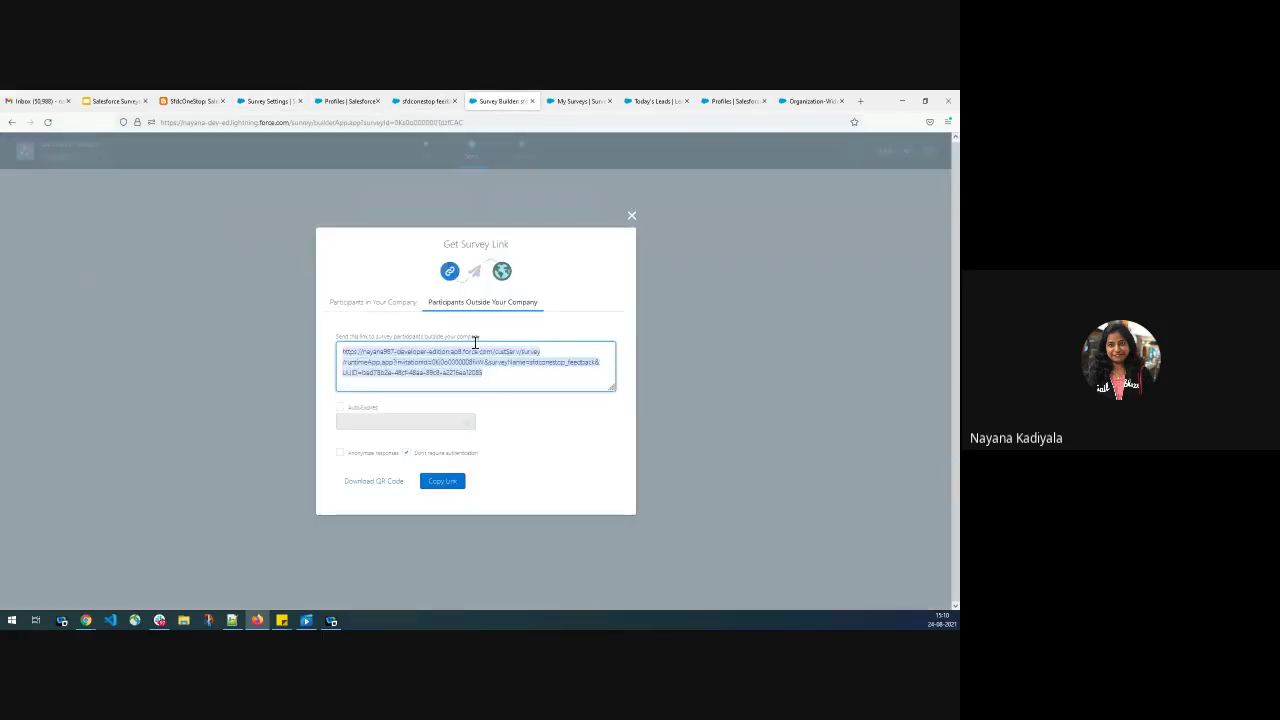
key("ctrl+4")
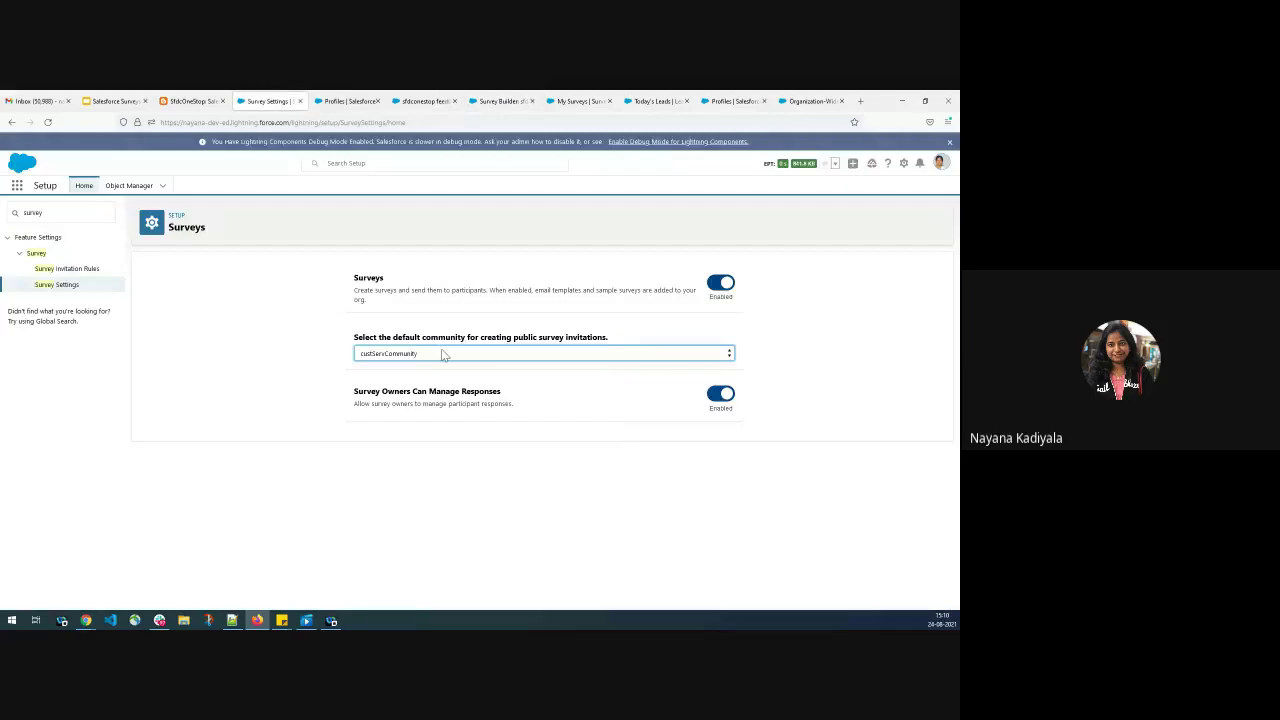
left_click(440, 354)
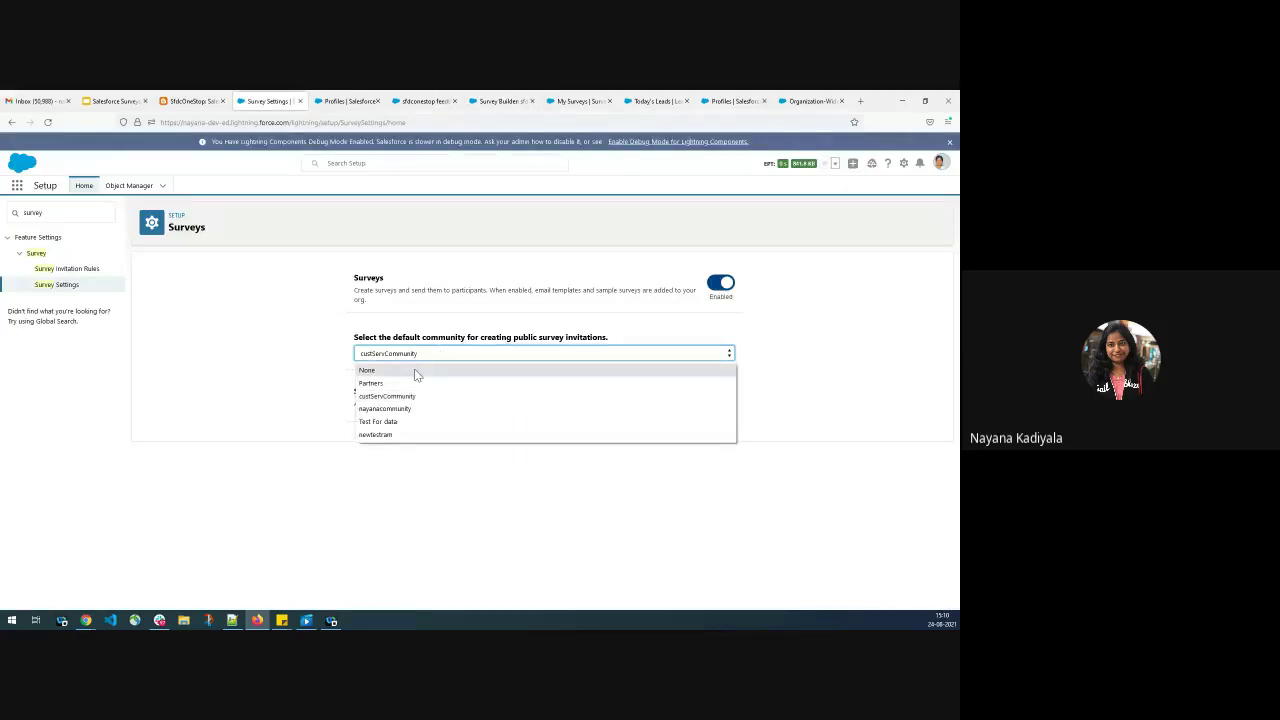
left_click(500, 101)
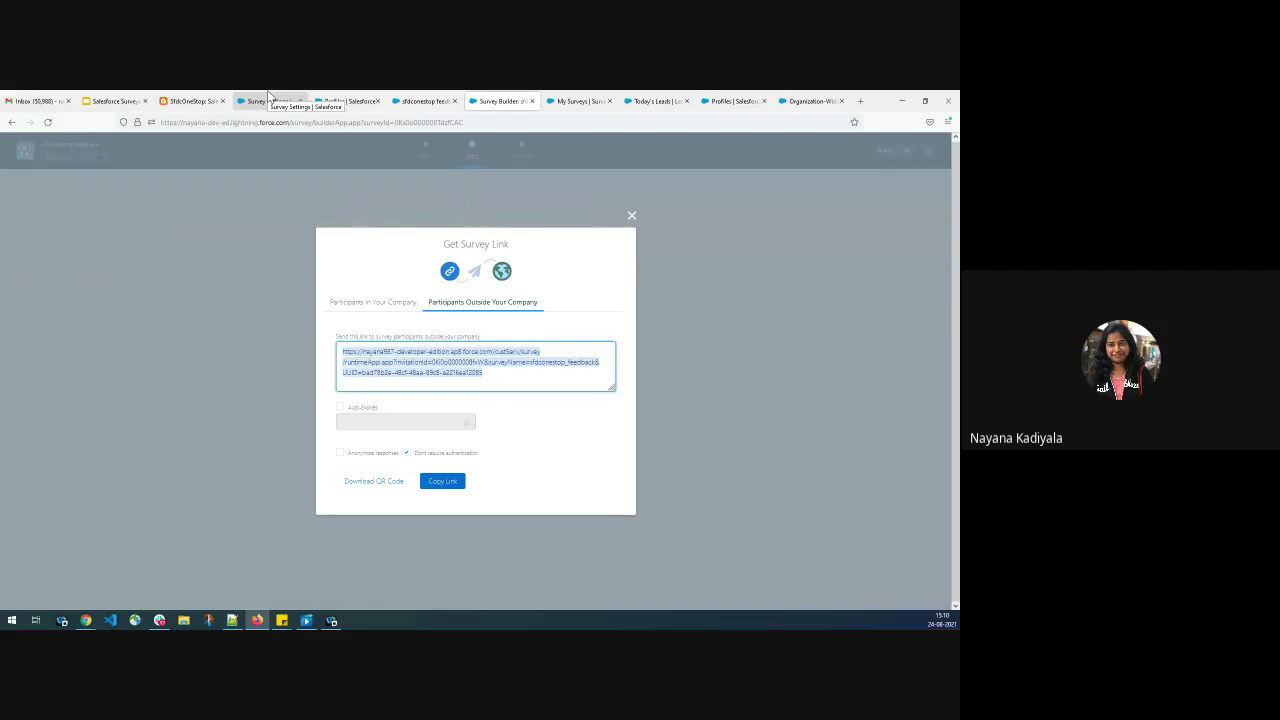
left_click(268, 101)
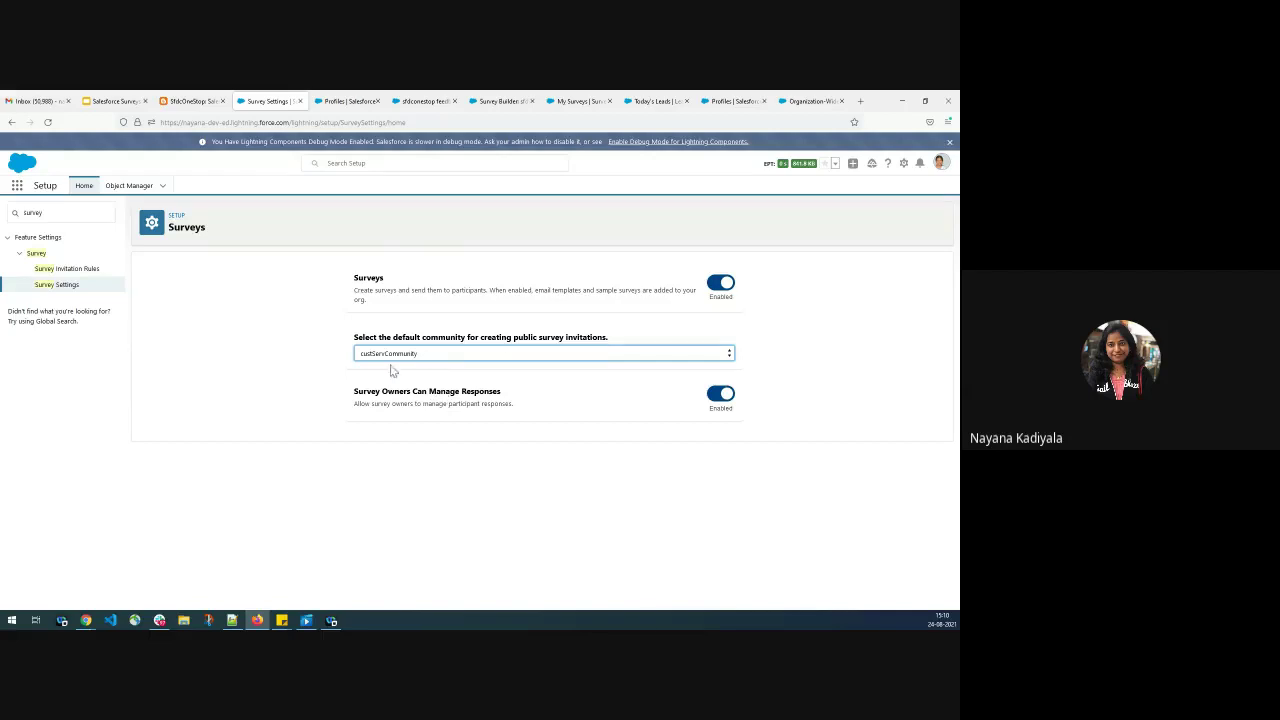
Examine the community profile's standard object permissions for Surveys, Survey Invitations and Survey Responses alongside the outside-company survey link.
left_click(335, 100)
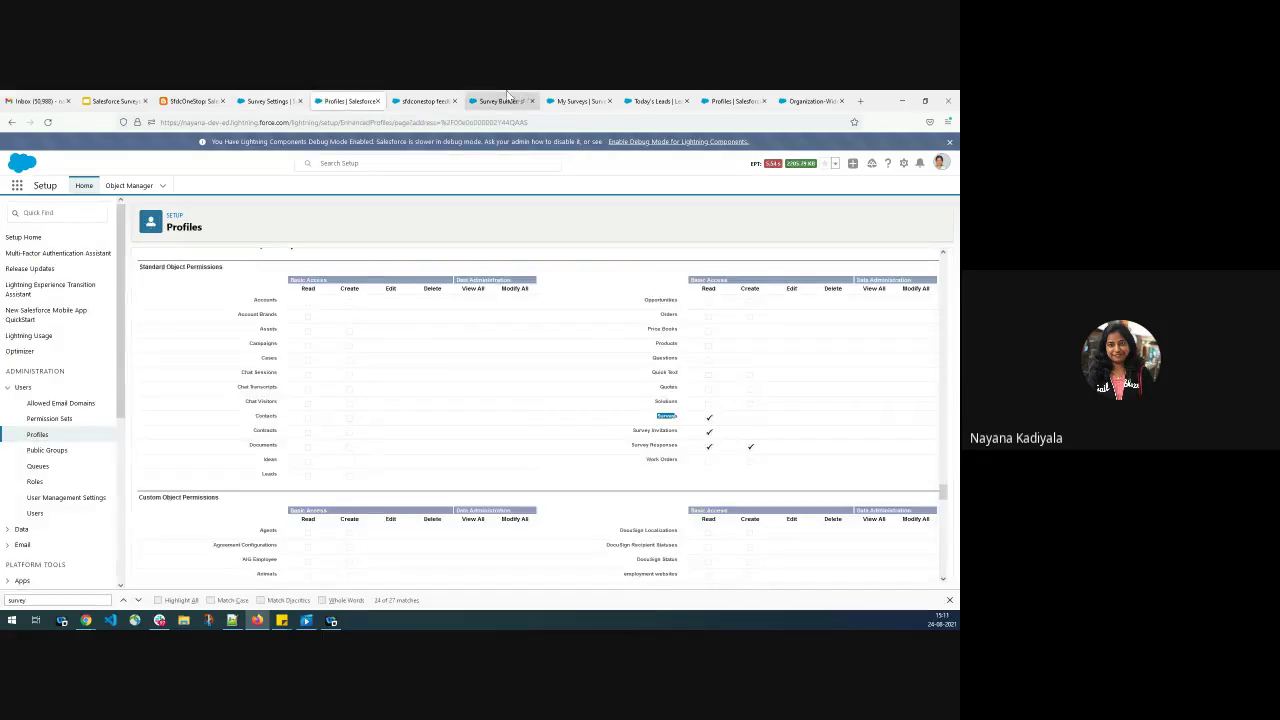
left_click(500, 100)
left_click(350, 100)
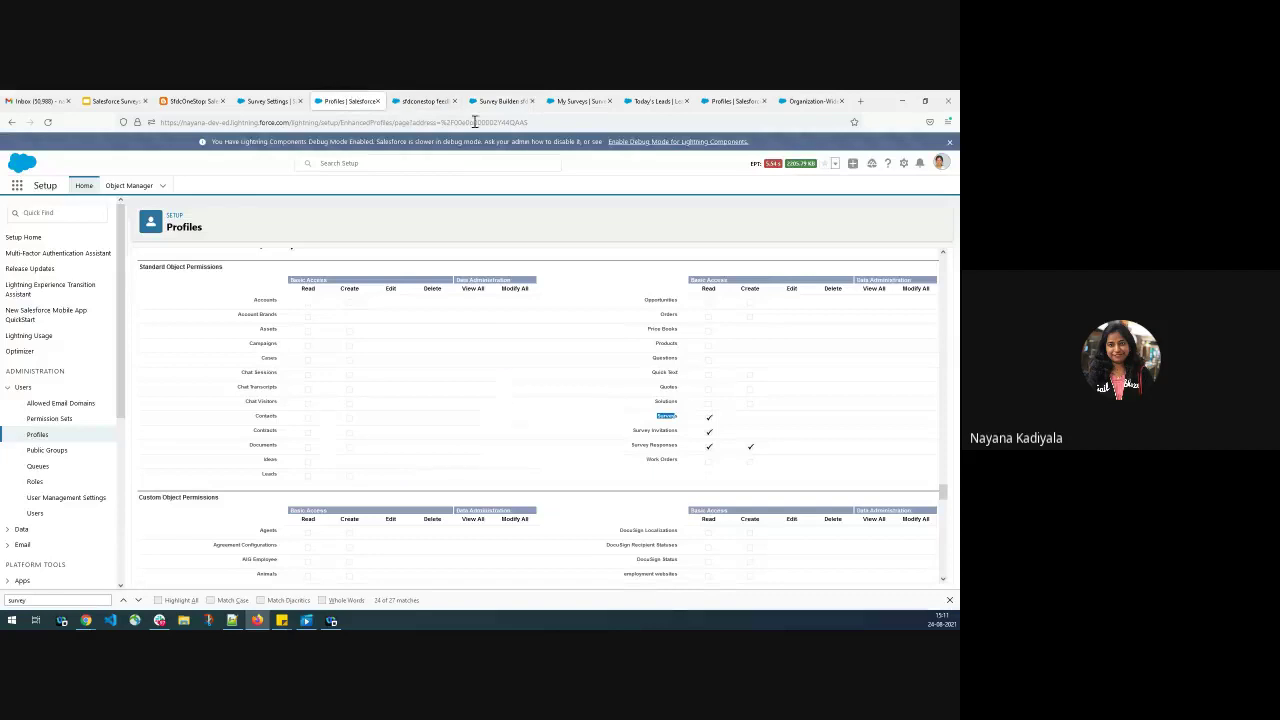
left_click(502, 101)
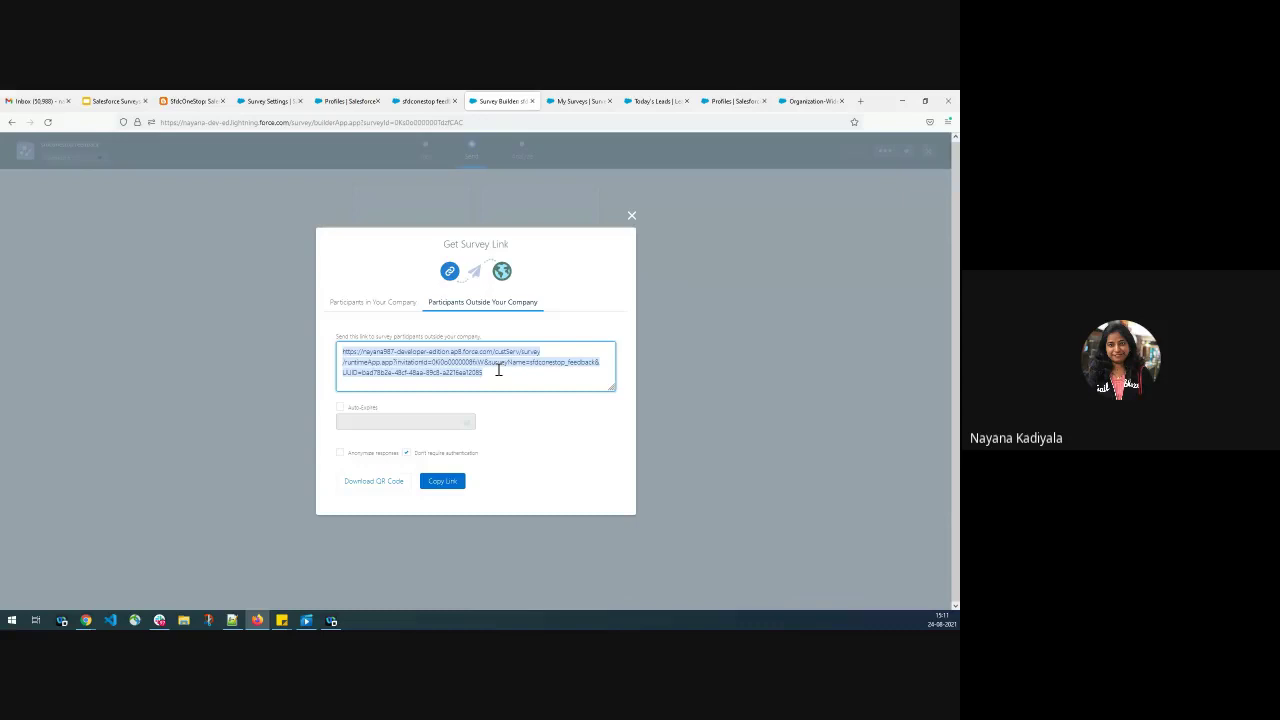
left_click(350, 101)
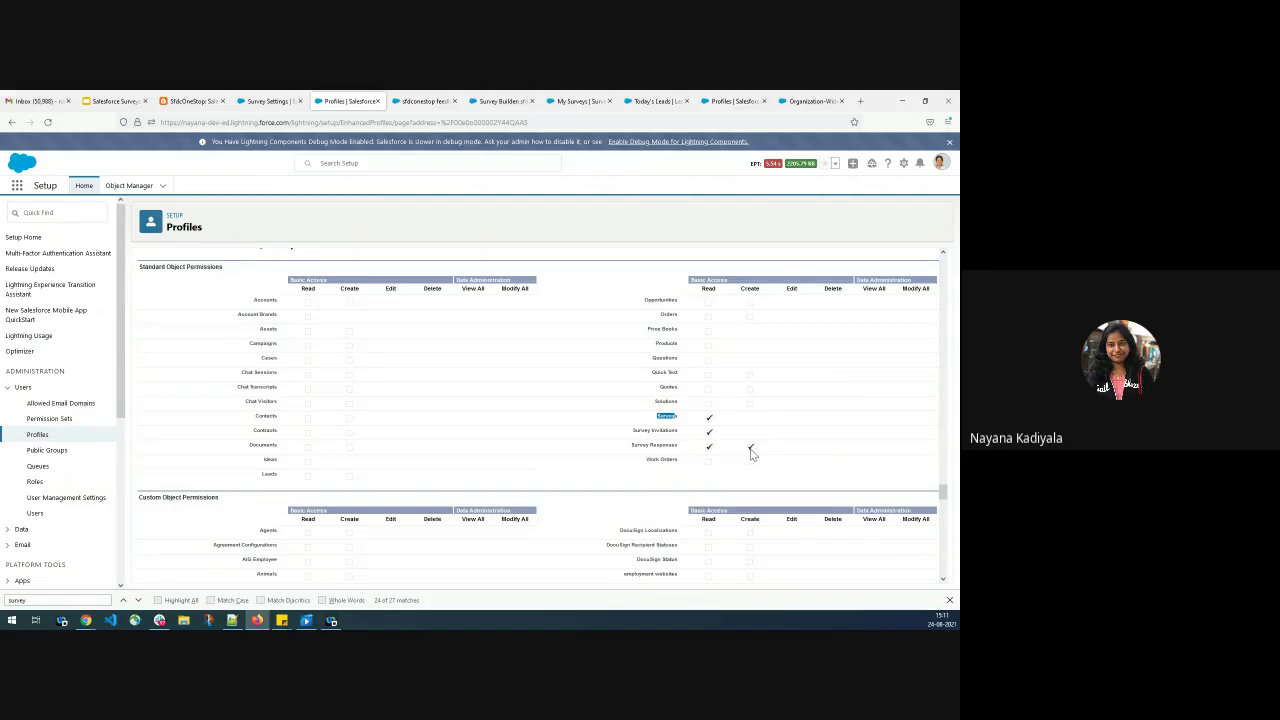
double_click(666, 430)
double_click(664, 445)
left_click_drag(666, 447, 695, 449)
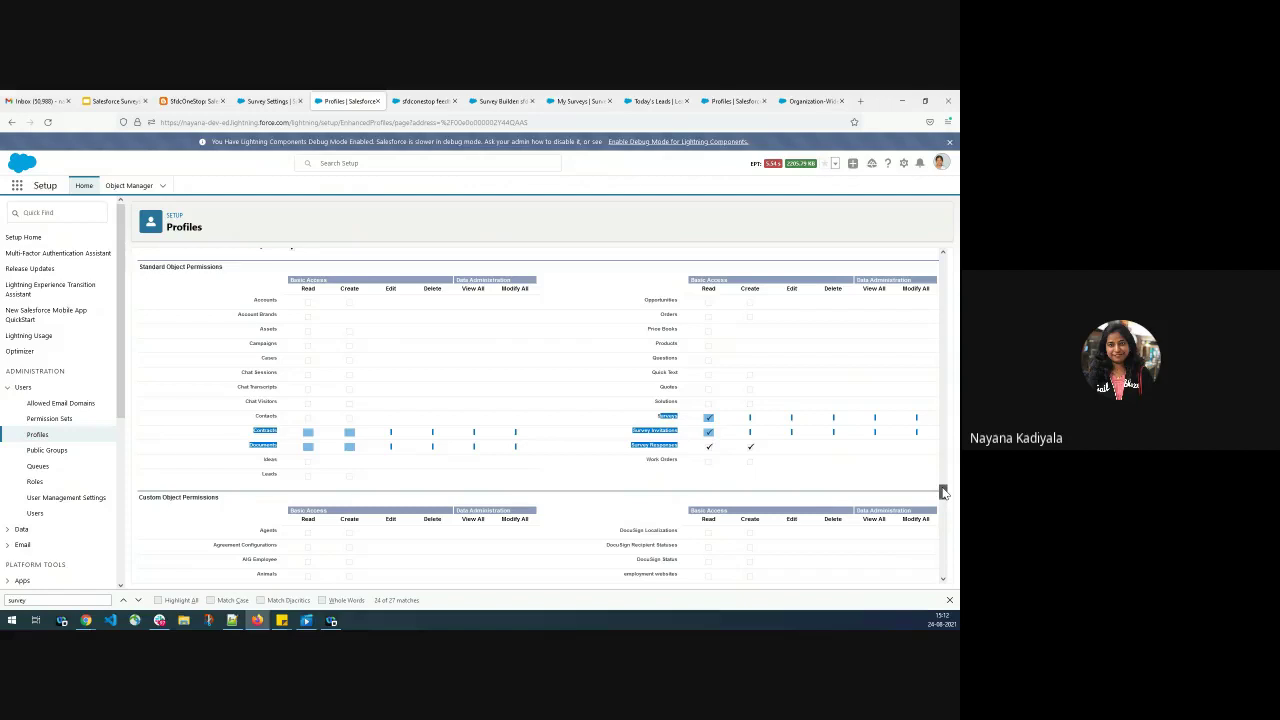
Check the name in the community profile's details, return to the survey builder and close the Get Survey Link dialog.
left_click_drag(943, 492, 944, 262)
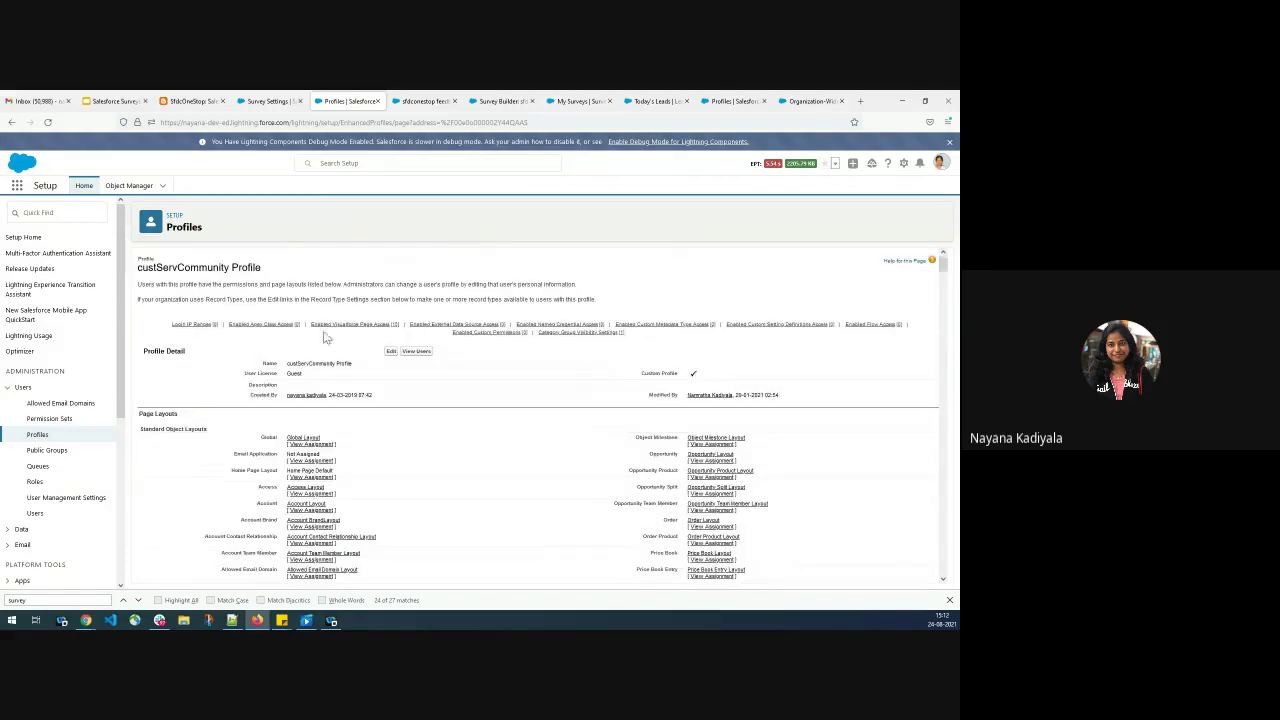
double_click(299, 364)
triple_click(299, 364)
left_click(521, 101)
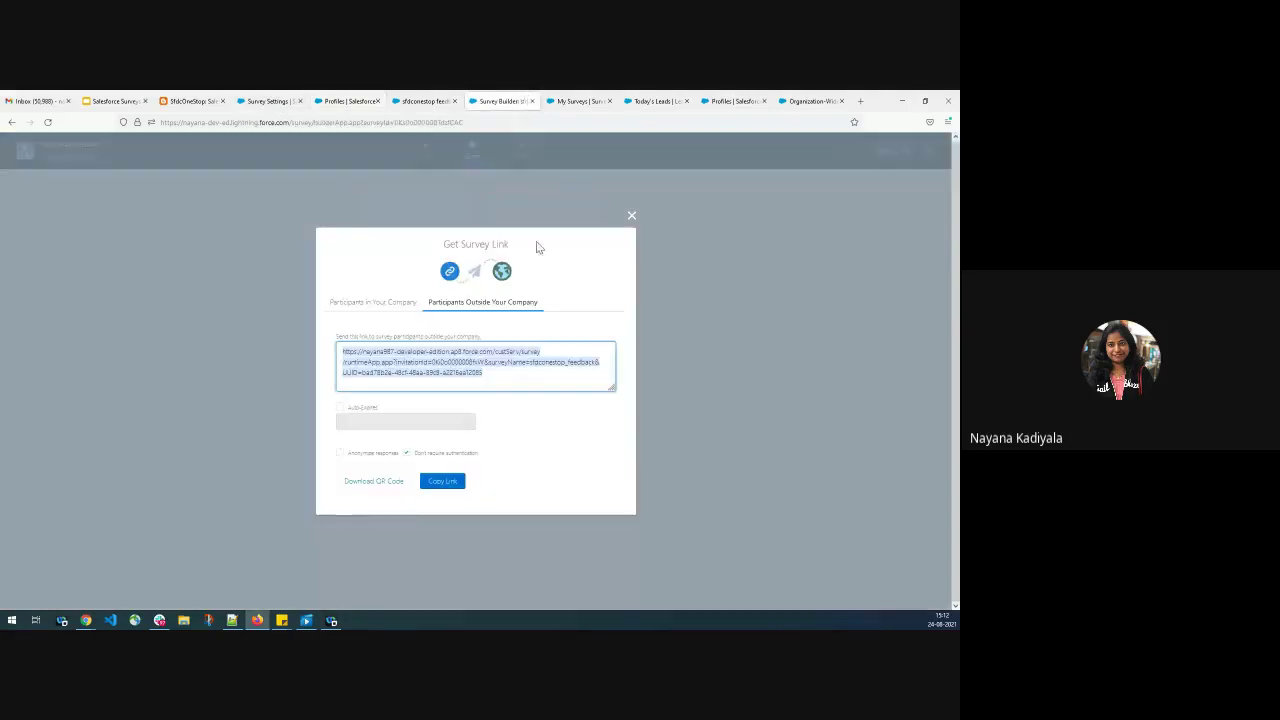
left_click(497, 380)
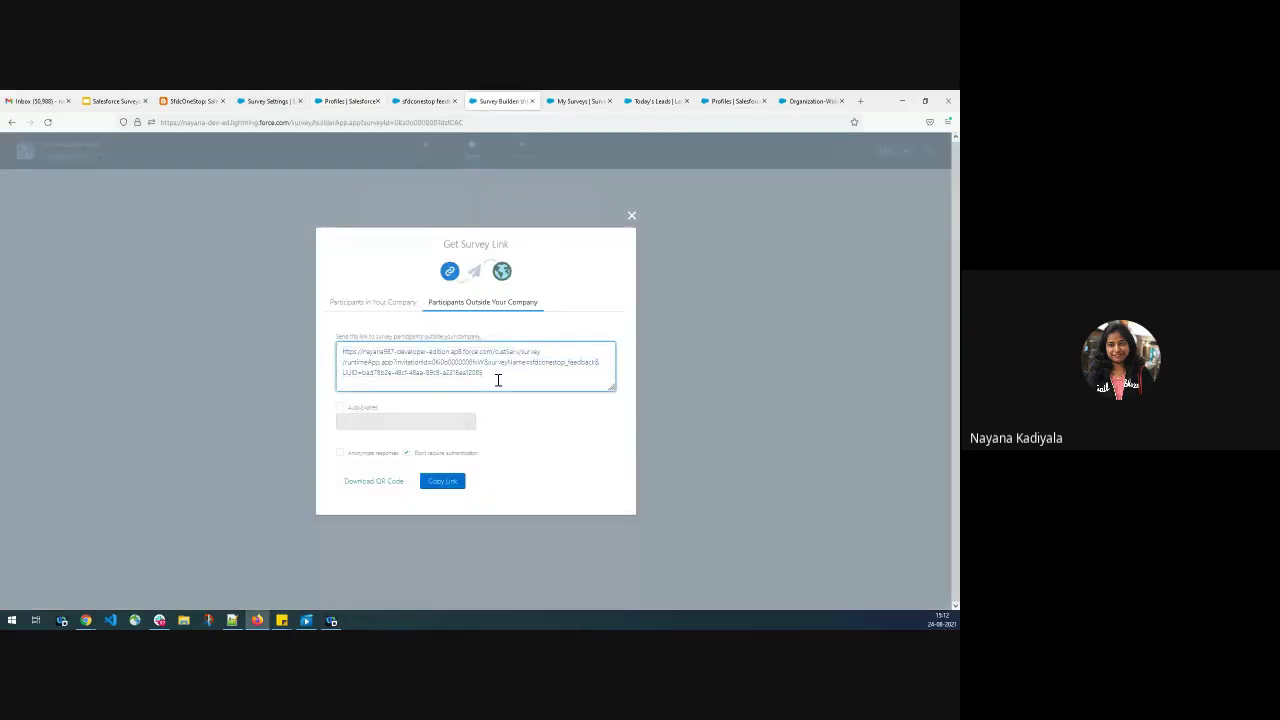
left_click(631, 216)
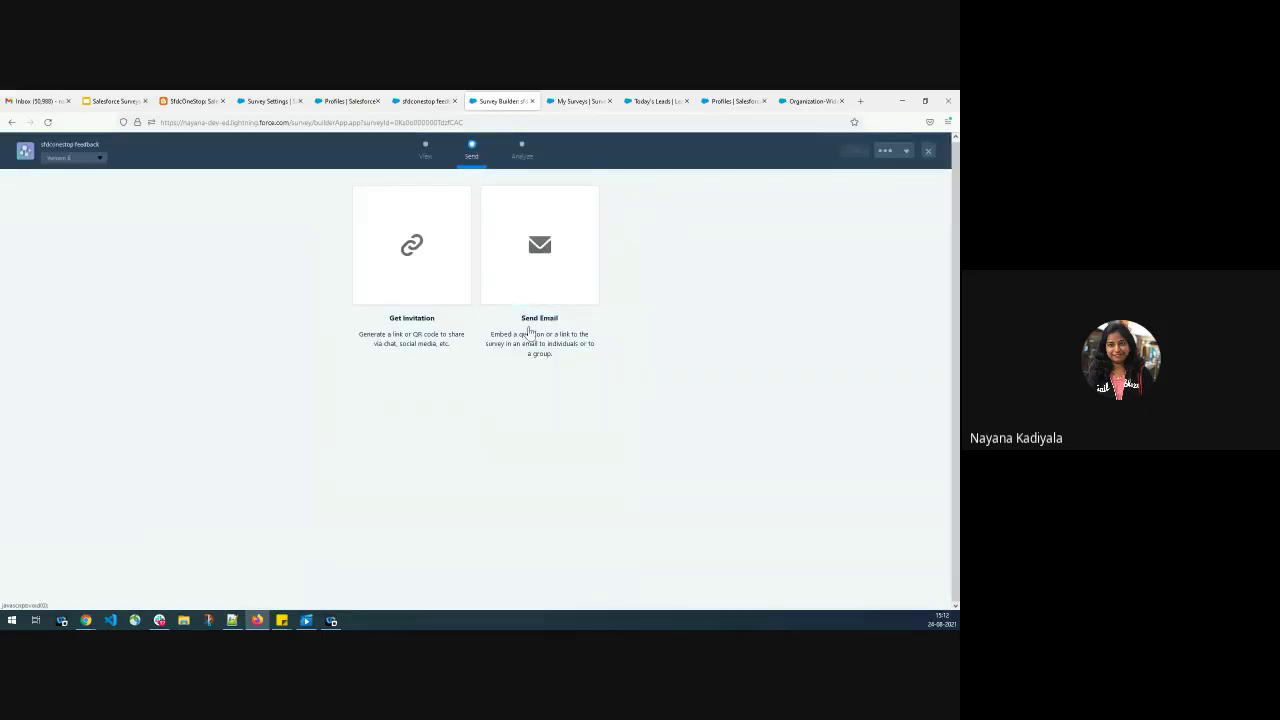
Start a survey email with the embedded question "How is the salesforce content in our channel sfdconestop (Rating)" and continue to the recipients.
left_click(541, 259)
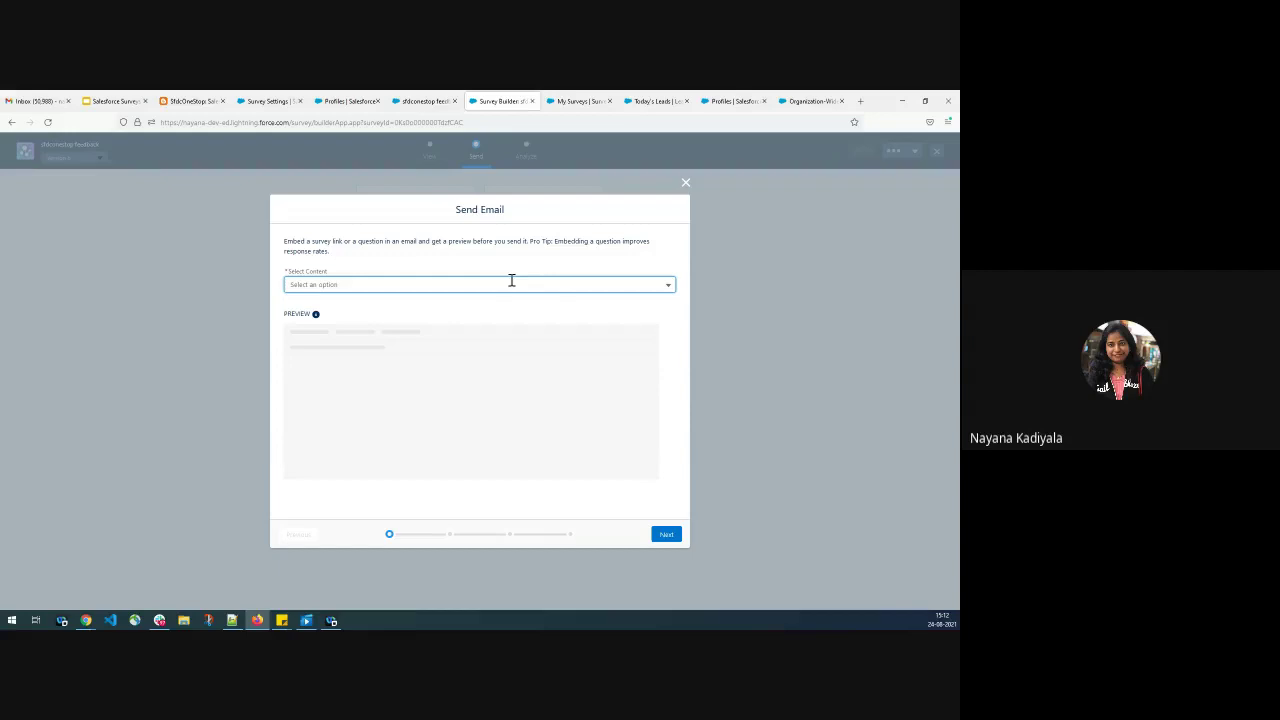
left_click(511, 284)
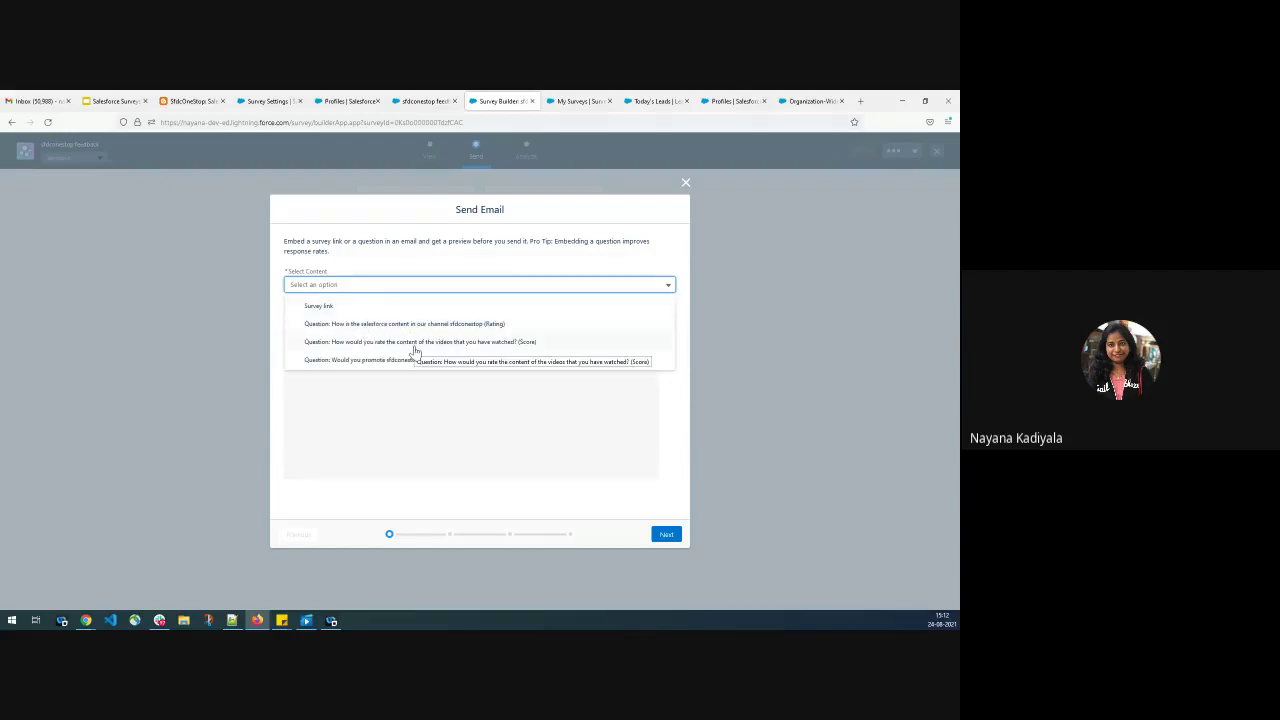
left_click(443, 330)
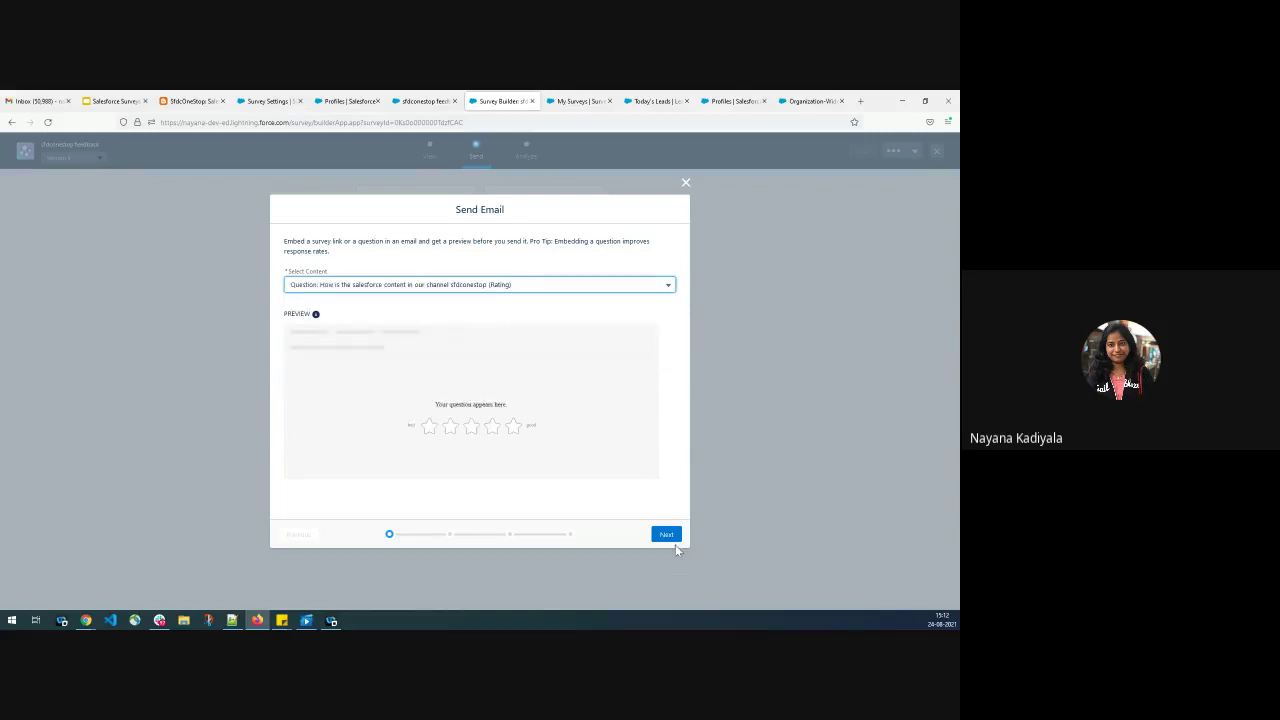
left_click(664, 537)
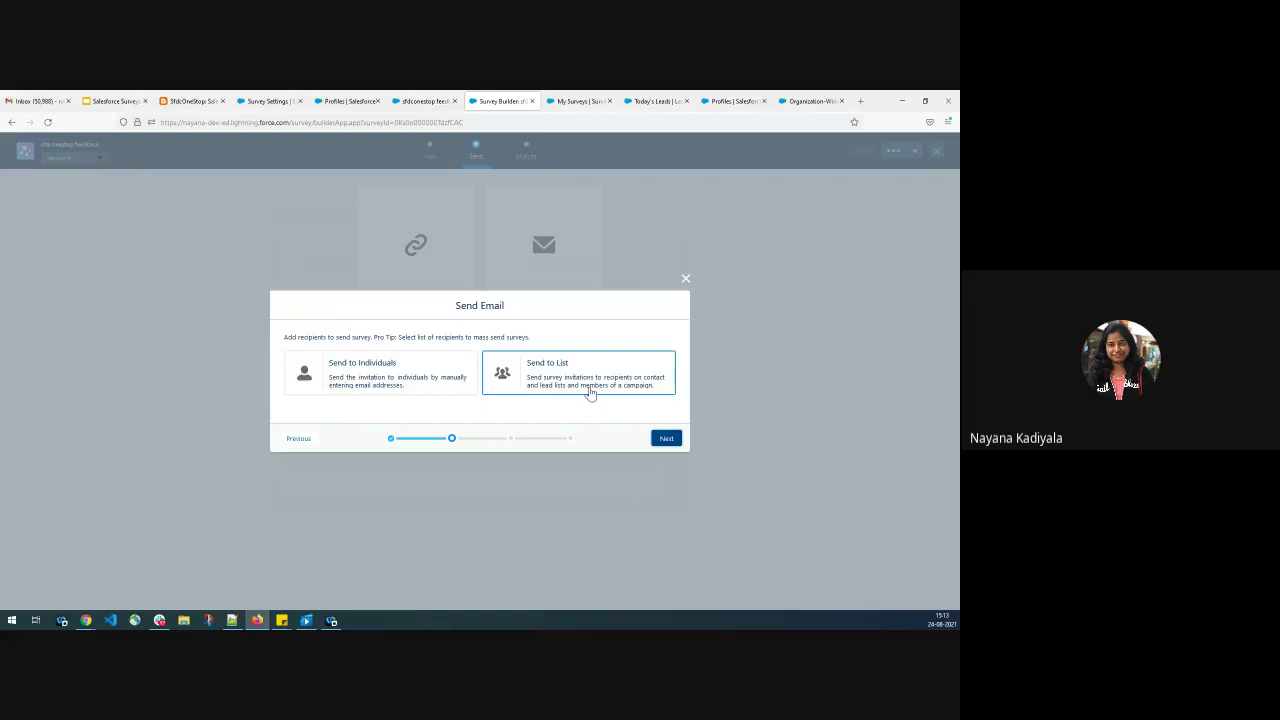
Choose to send the survey to a list, with Lead as the object and Today's Leads as the list view.
left_click(590, 393)
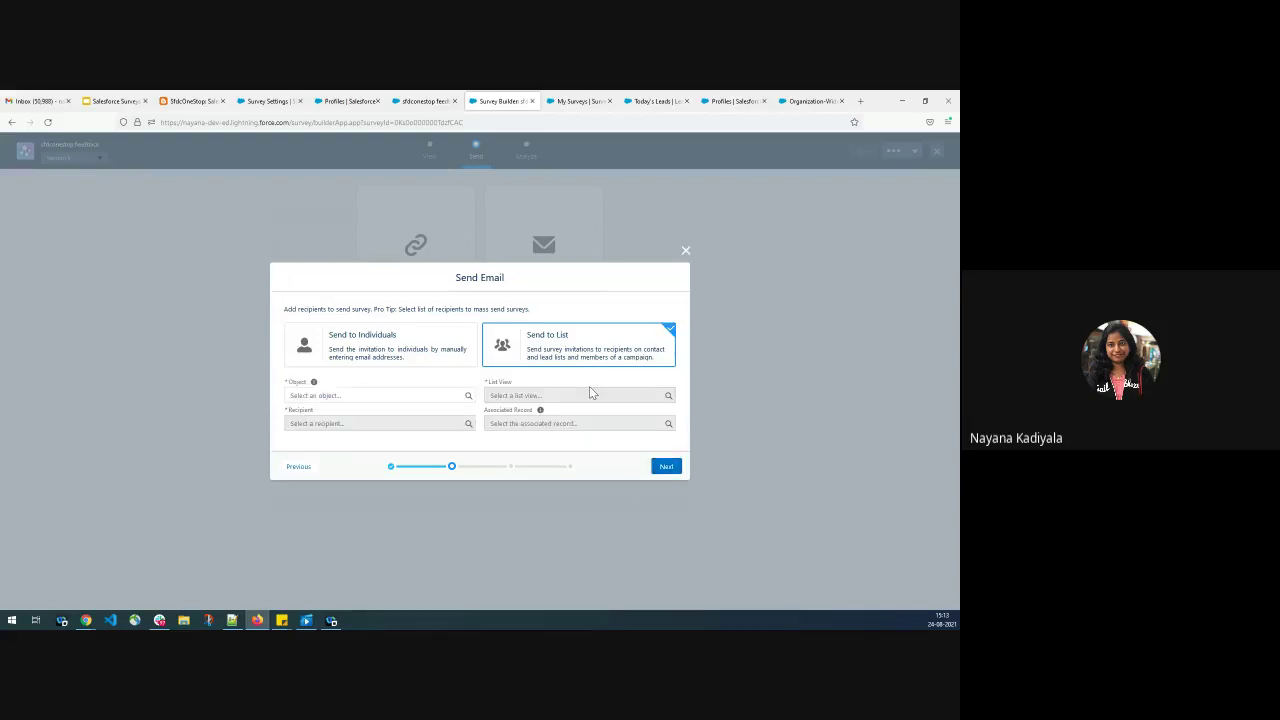
left_click(426, 393)
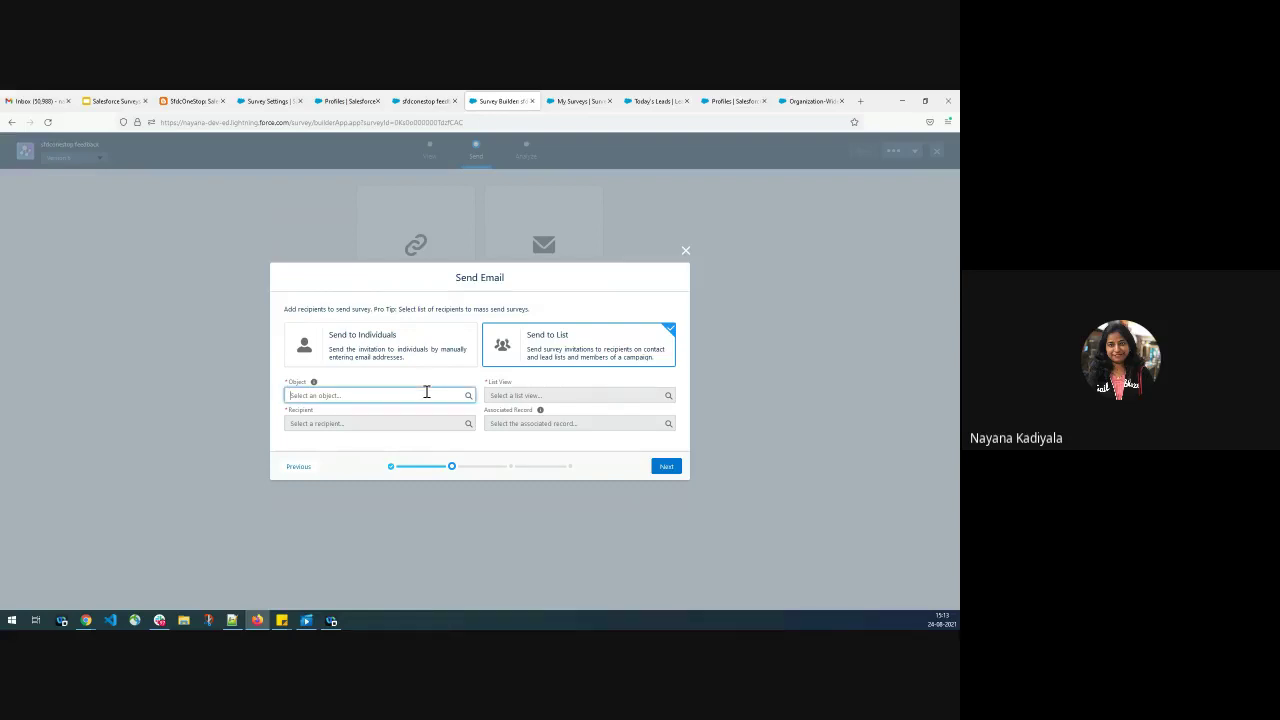
type("lea")
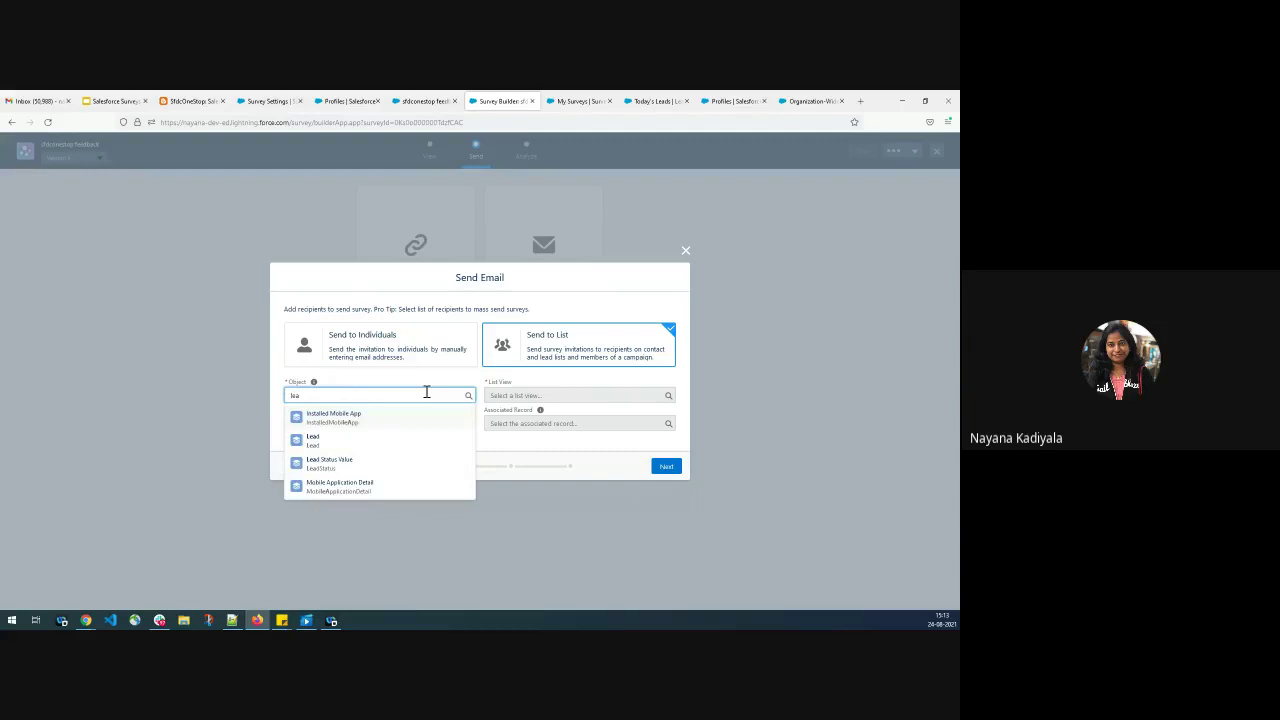
left_click(346, 443)
left_click(561, 395)
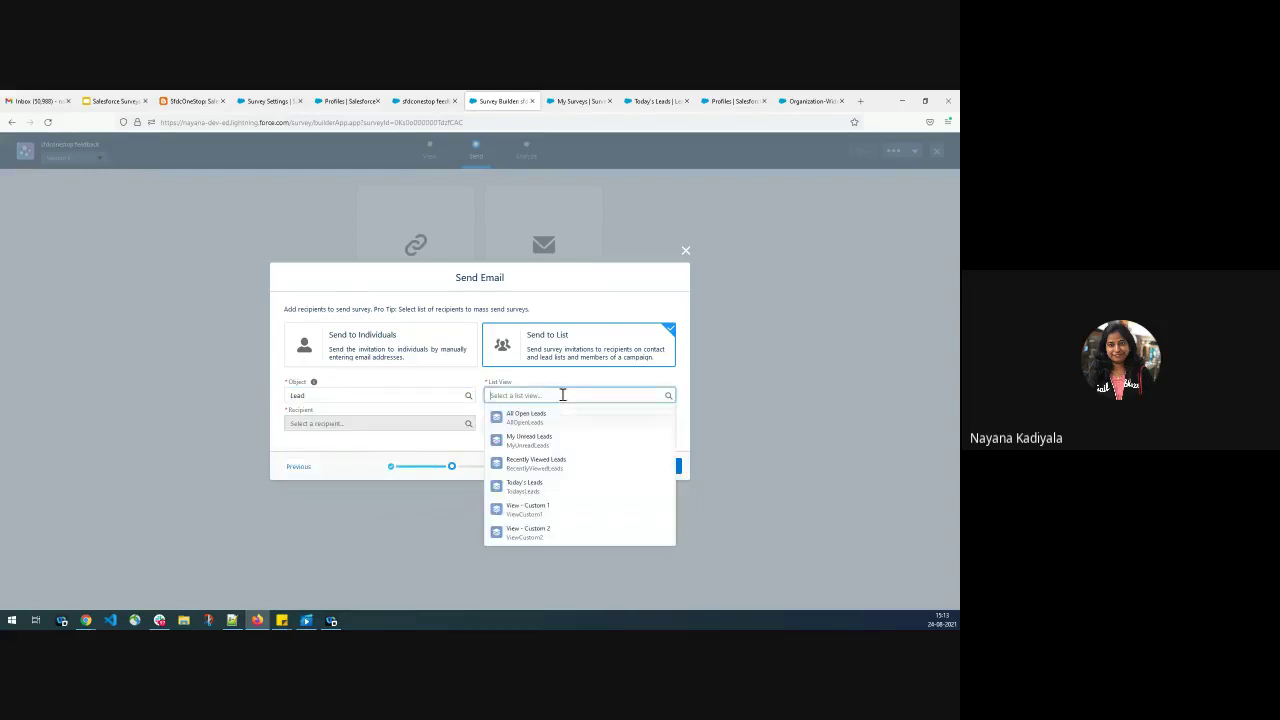
left_click(530, 490)
Set both the recipient and the associated record to the Lead ID and continue to the email content.
left_click(313, 425)
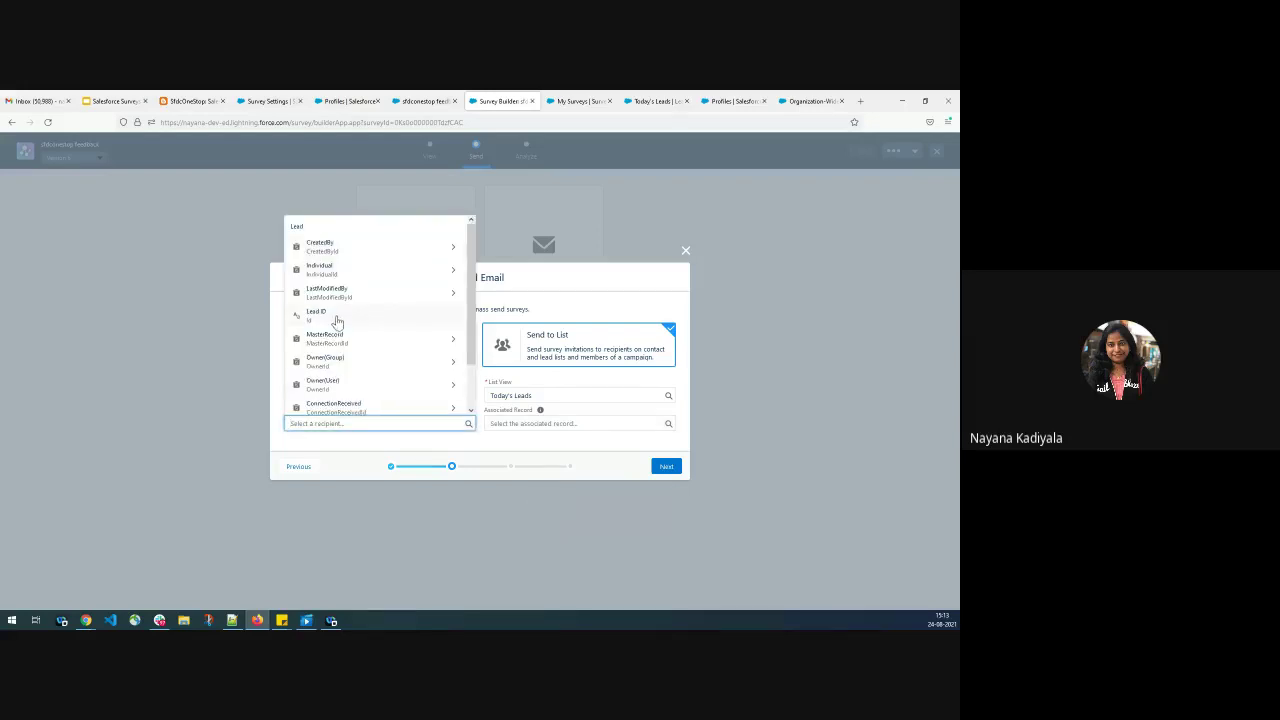
left_click(337, 318)
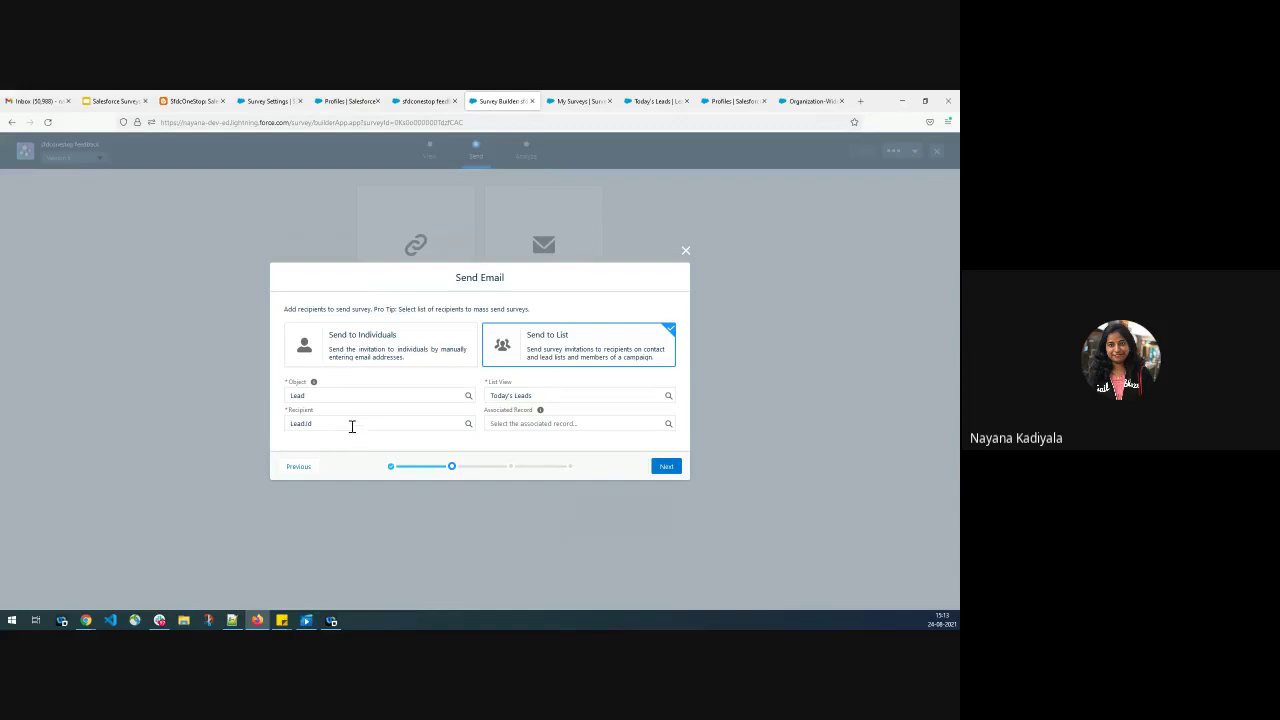
left_click(667, 423)
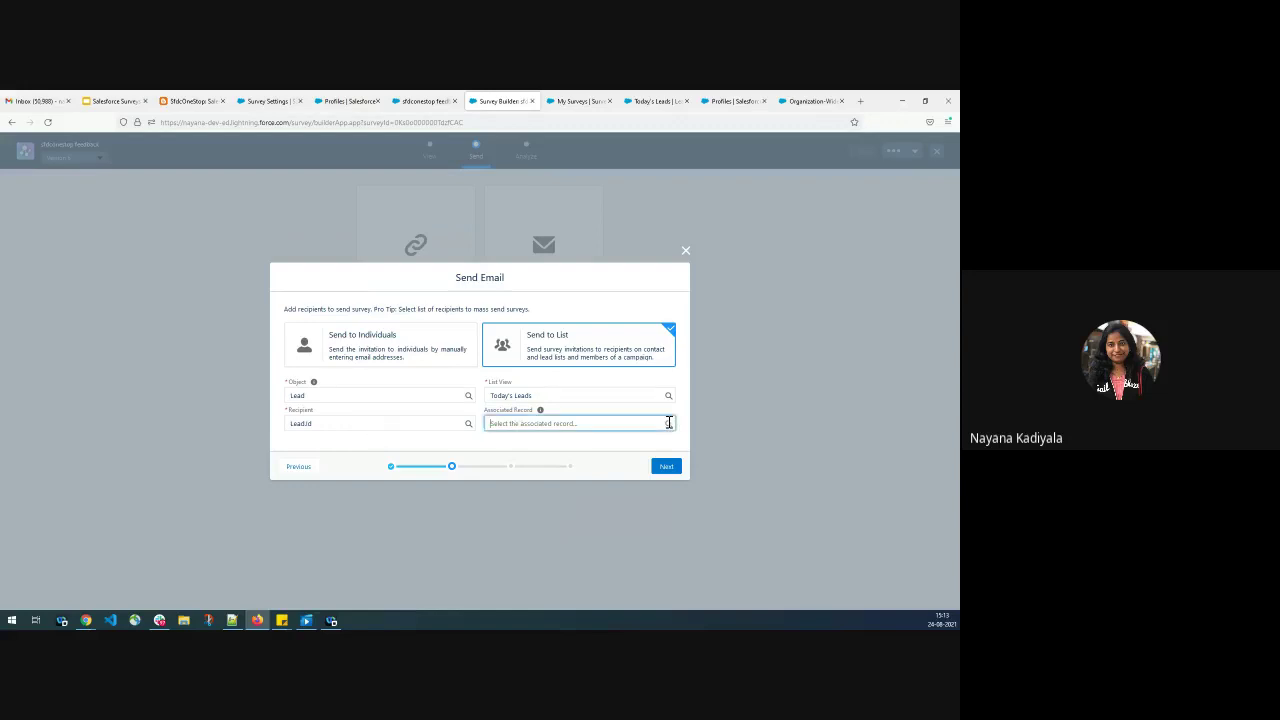
left_click(522, 316)
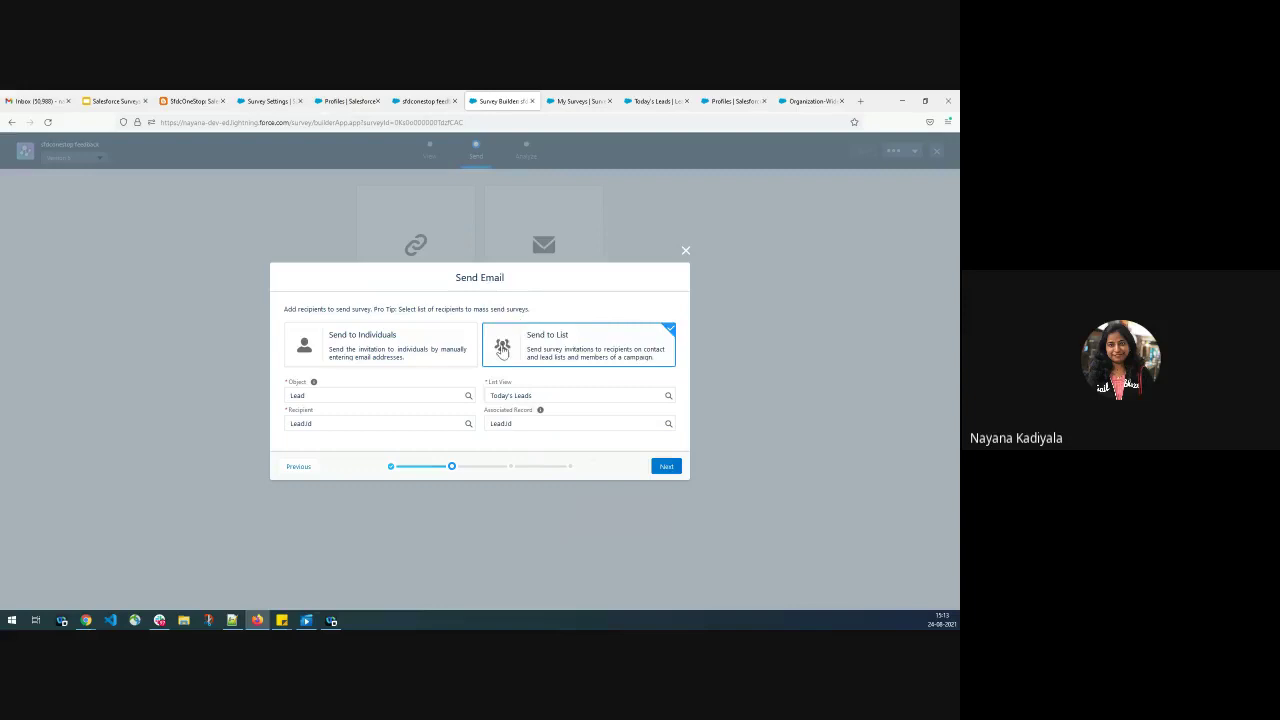
left_click(664, 468)
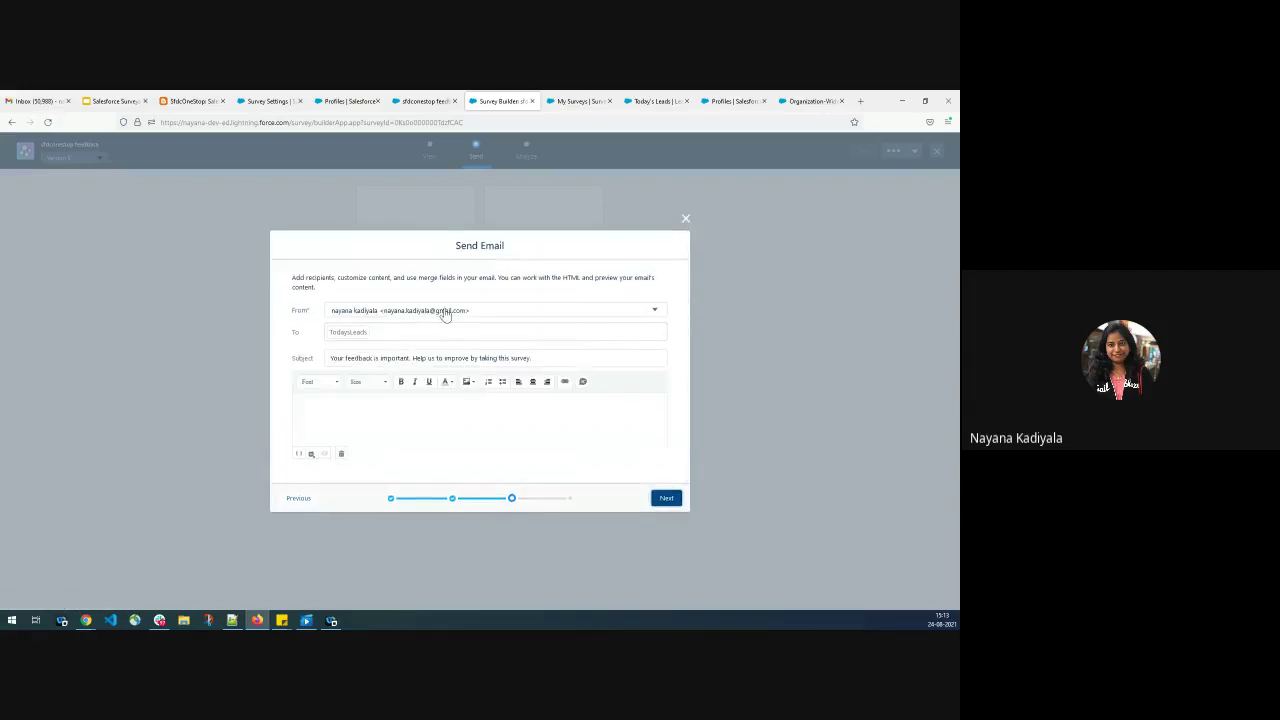
Compare the email's sender choices with the organization-wide email addresses in Setup, and check the Today's Leads list view for the recipients.
left_click(483, 272)
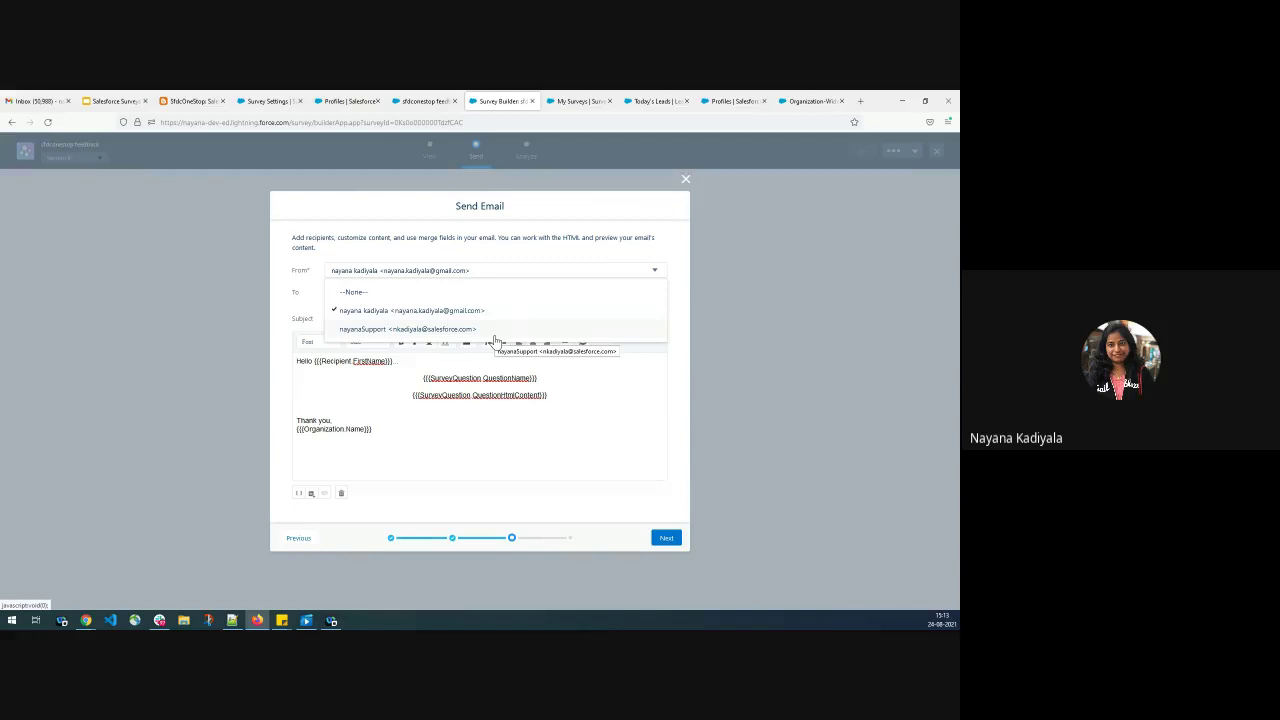
left_click(566, 374)
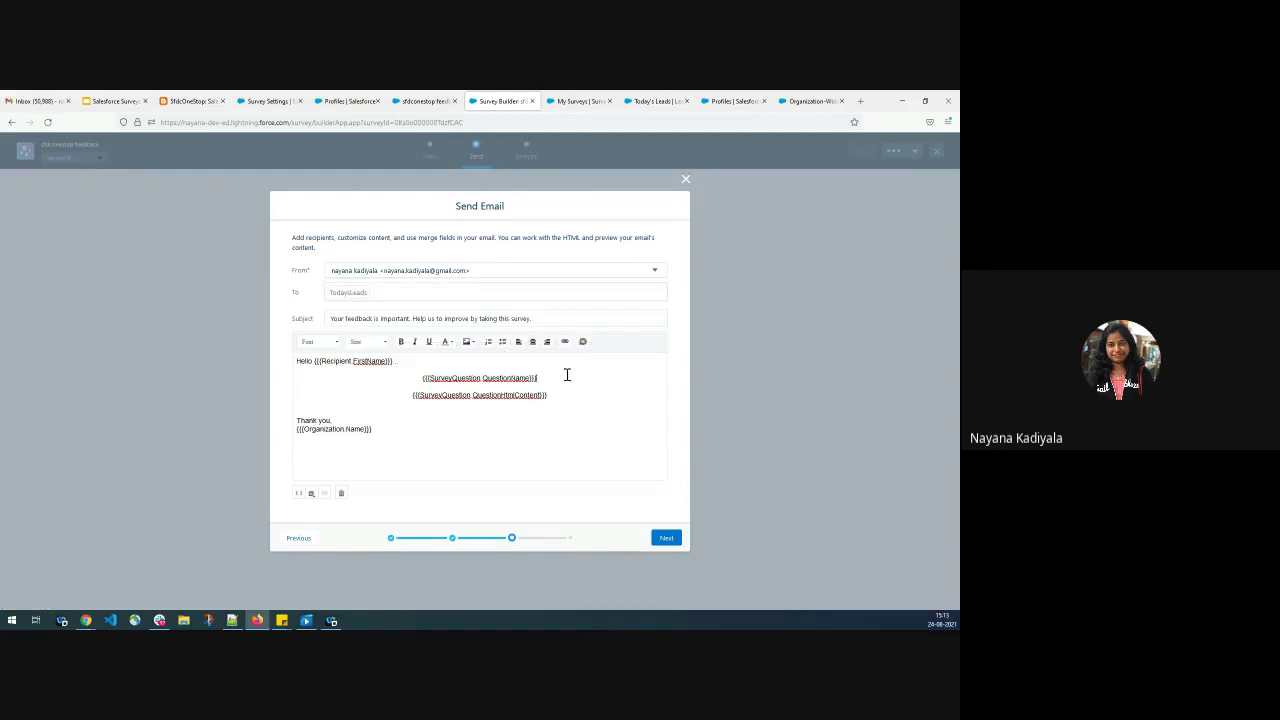
left_click(805, 101)
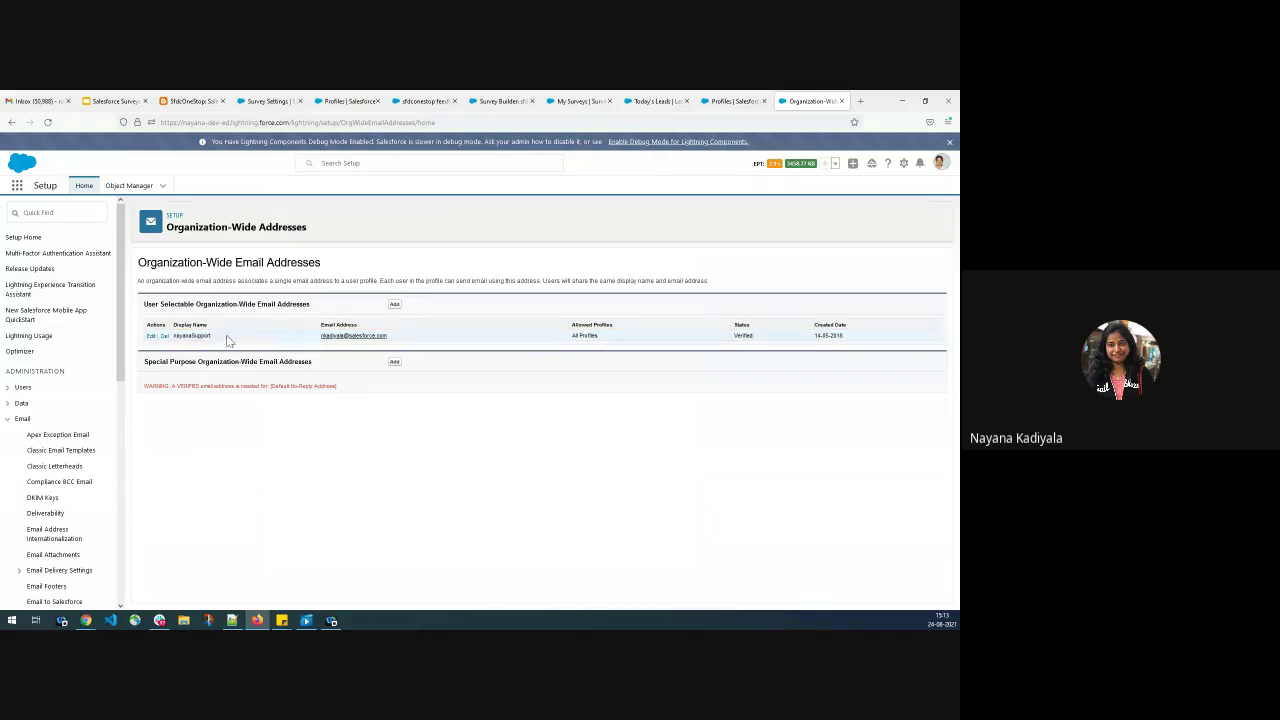
left_click(503, 101)
left_click(451, 272)
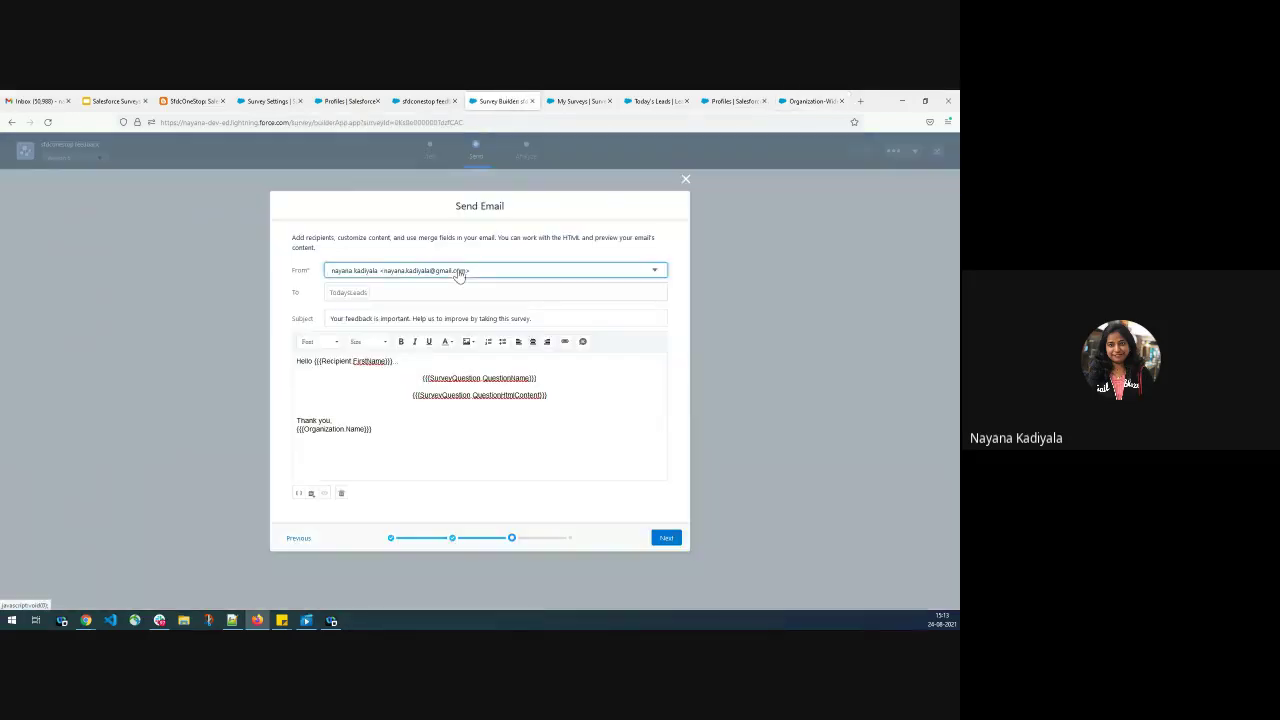
left_click(605, 413)
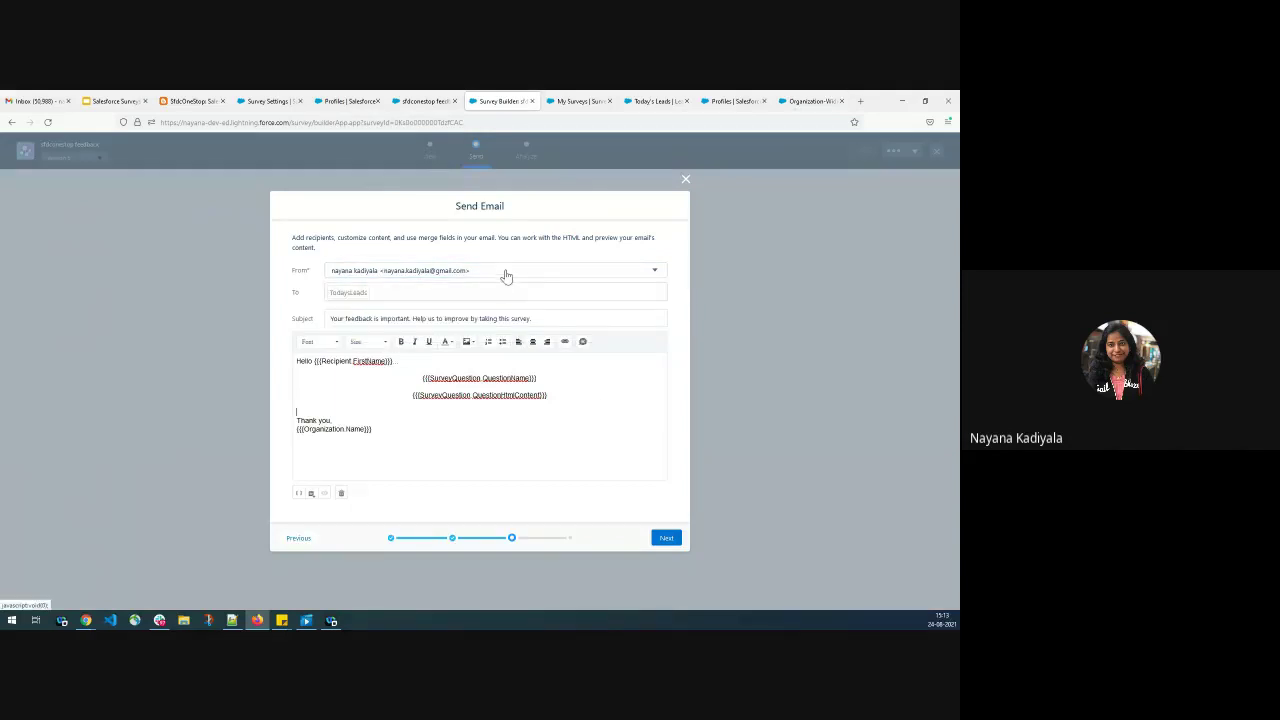
left_click(795, 101)
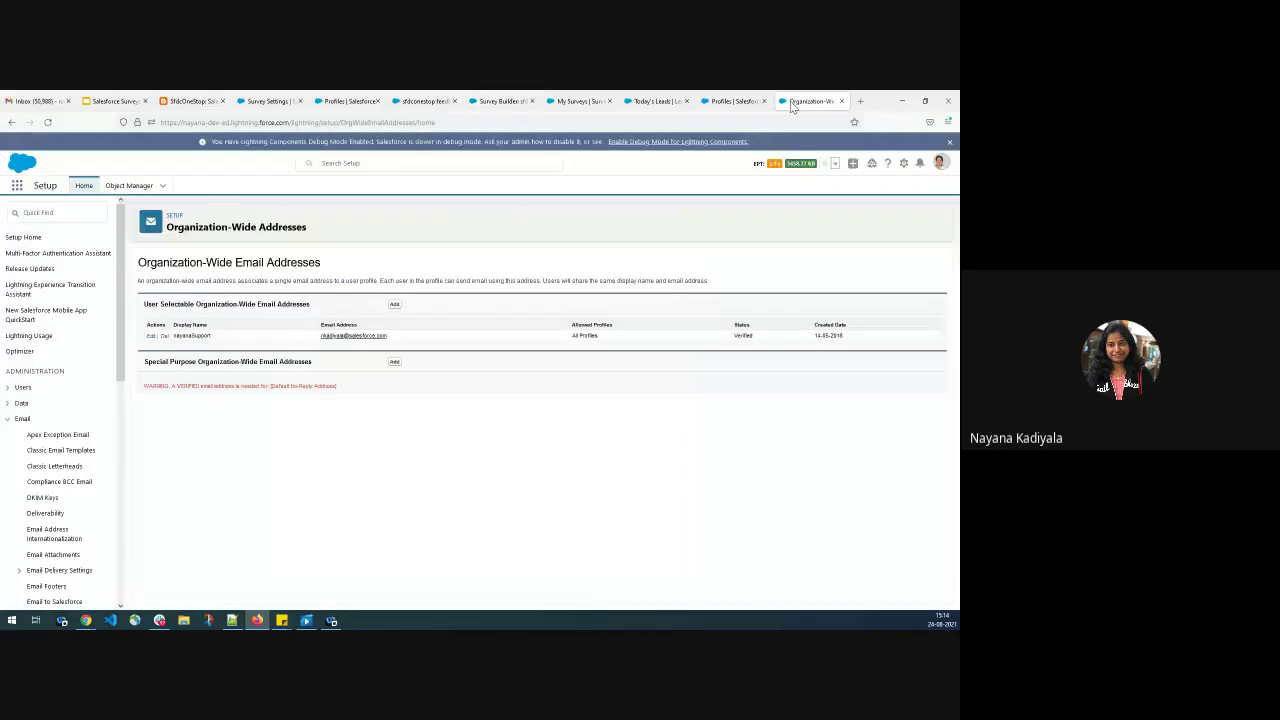
left_click(520, 101)
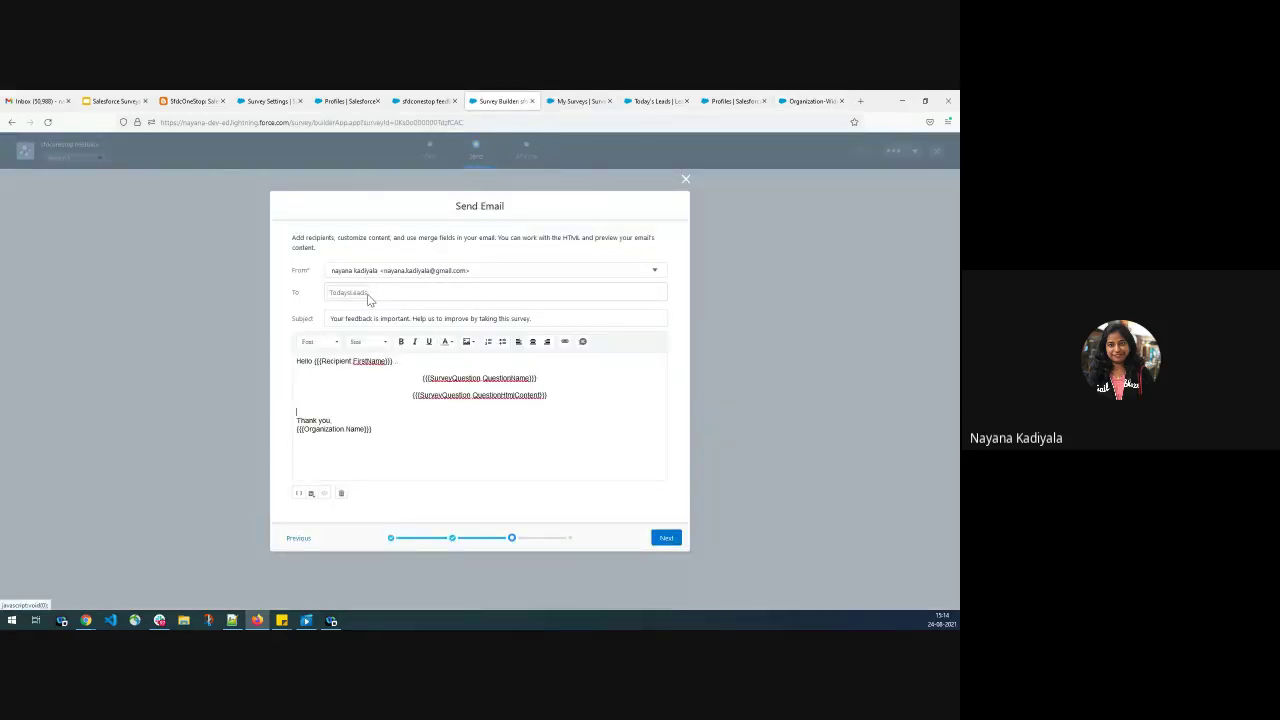
left_click(656, 101)
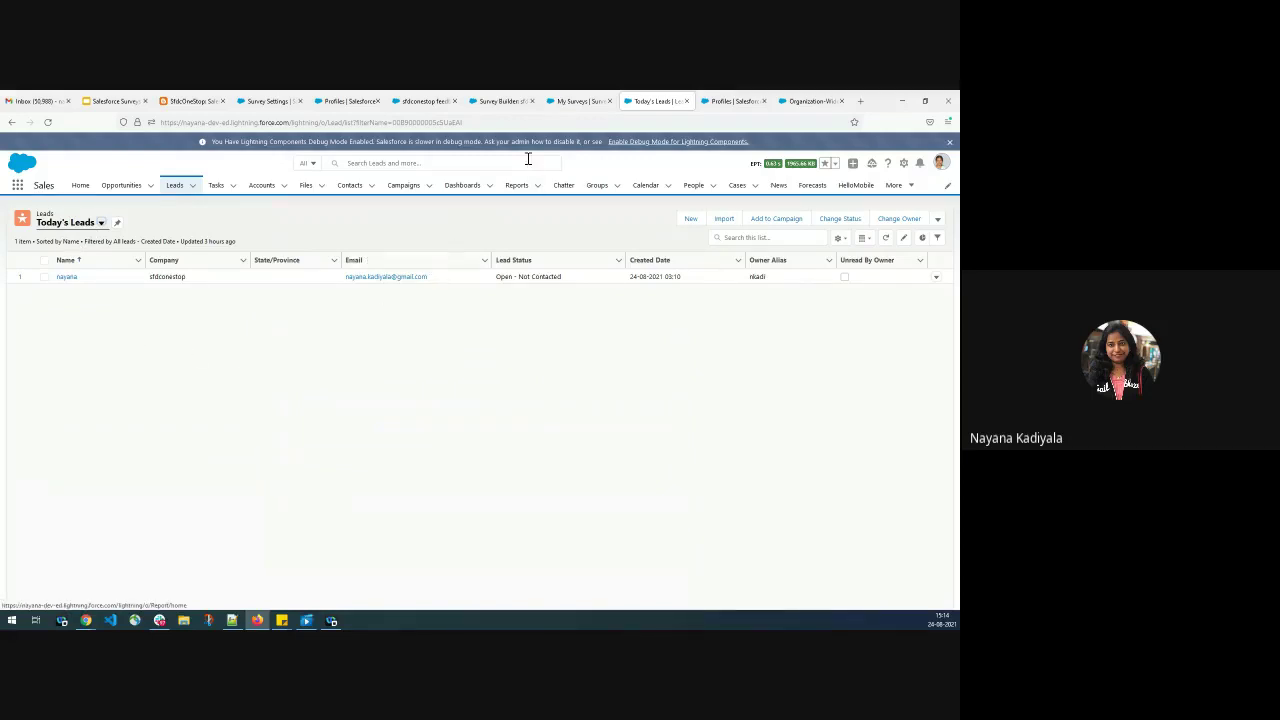
left_click(506, 101)
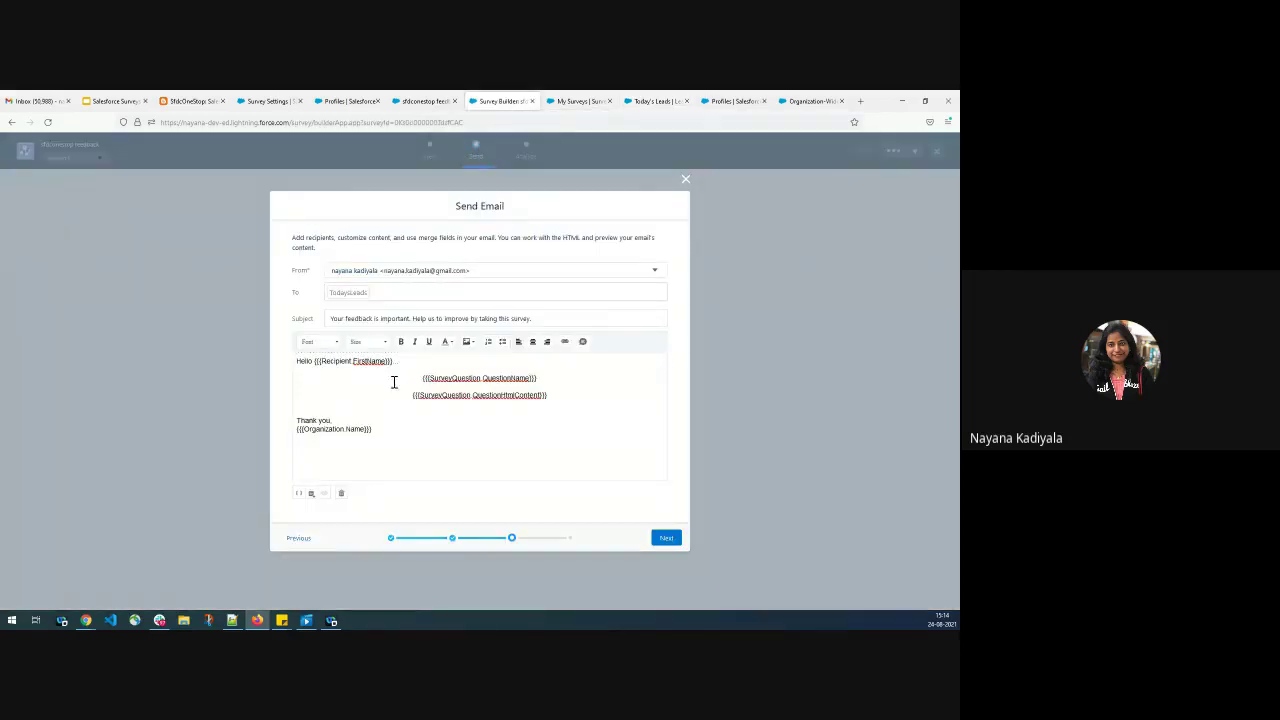
Prefix the email's subject line with "ListView SFDConestop- " ahead of the default feedback text.
left_click(331, 319)
type("Test")
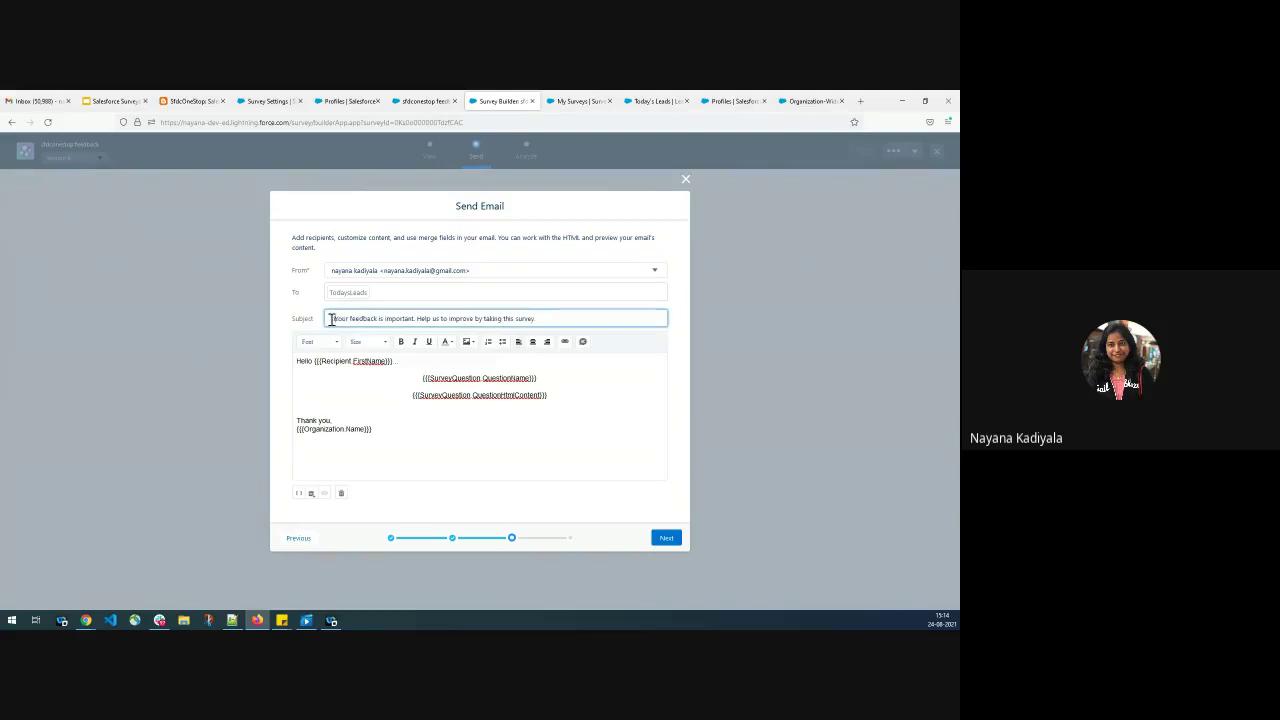
type("View SFD")
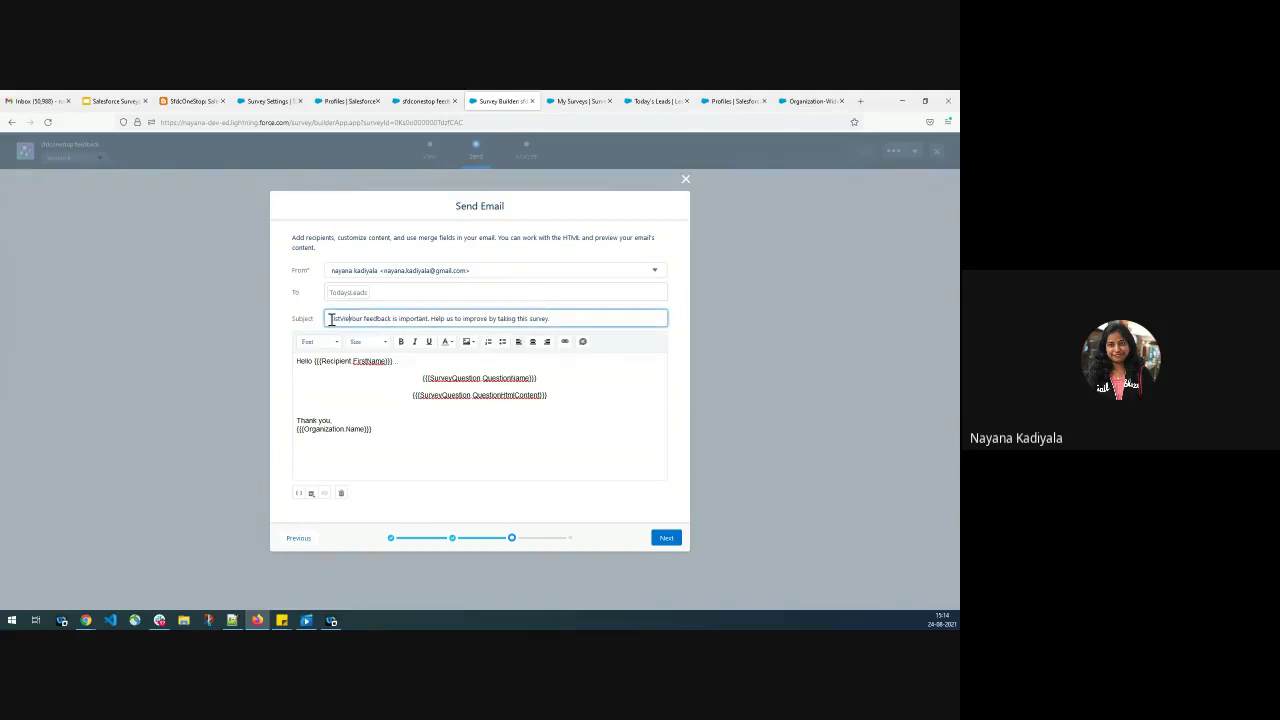
type("Co")
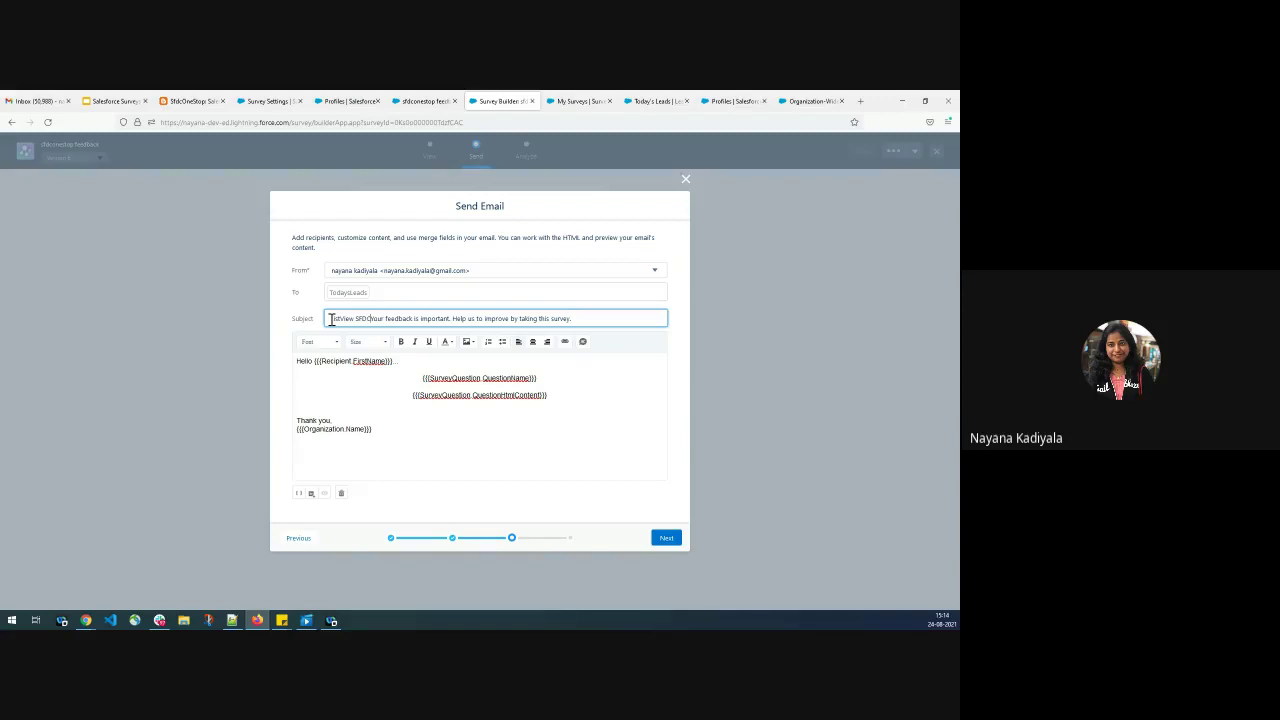
type("nestop")
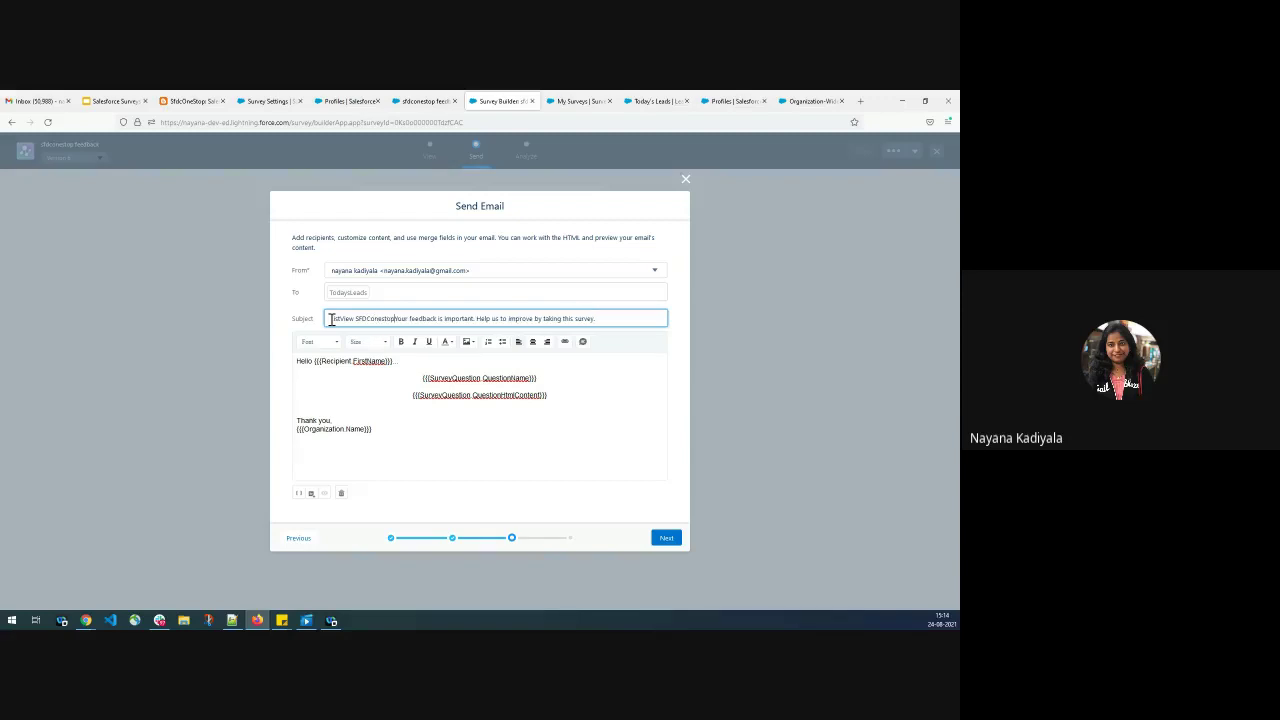
type("-")
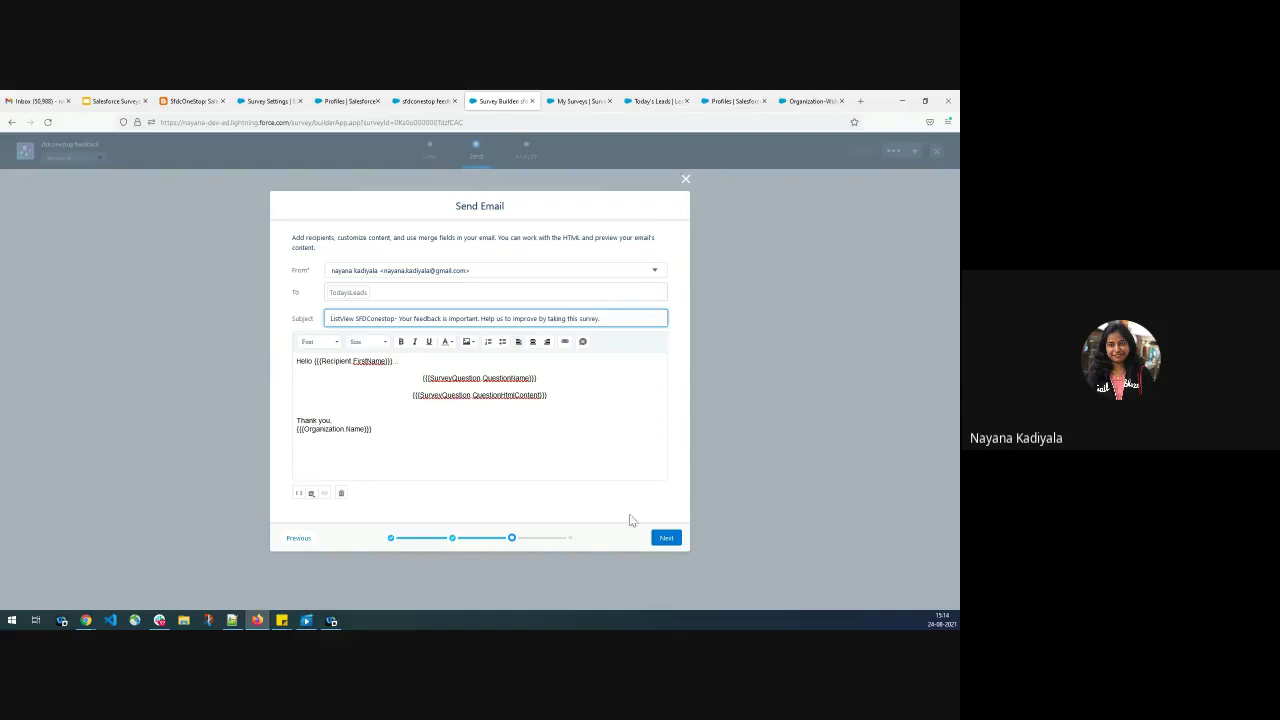
Set the invitation to Don't require authentication, send the survey email and dismiss the notification.
left_click(665, 541)
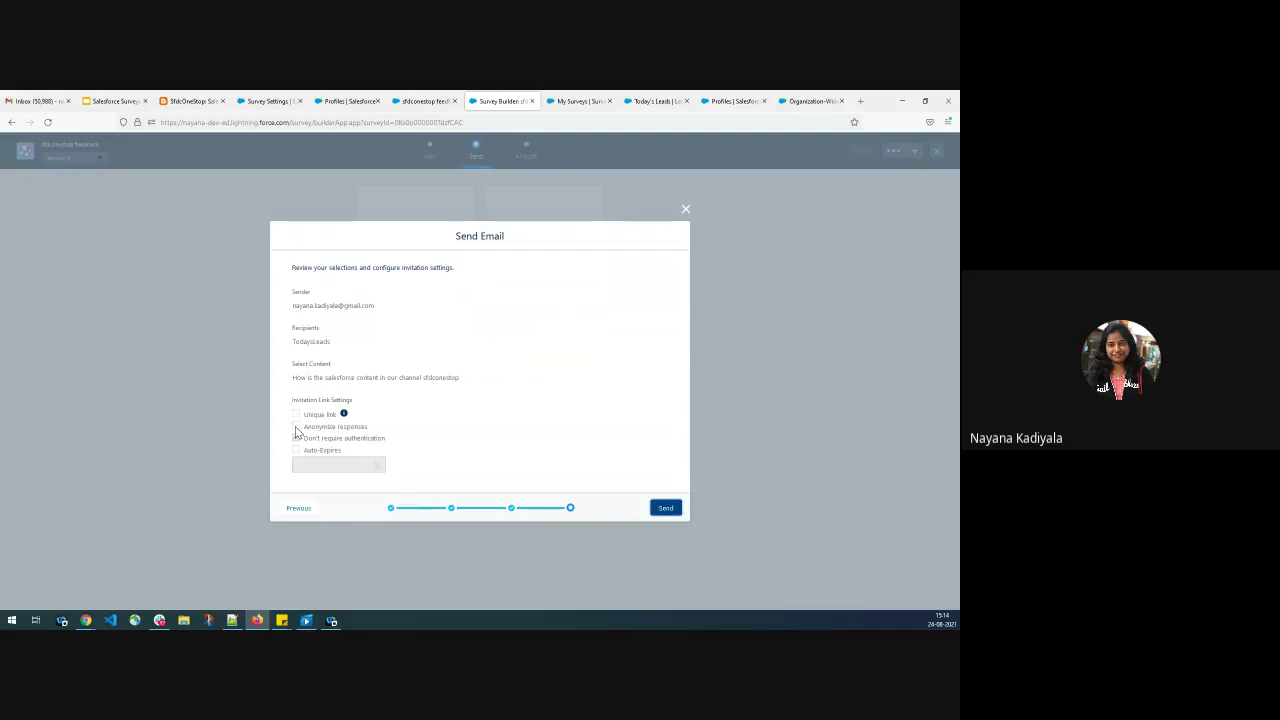
left_click(295, 437)
left_click(665, 508)
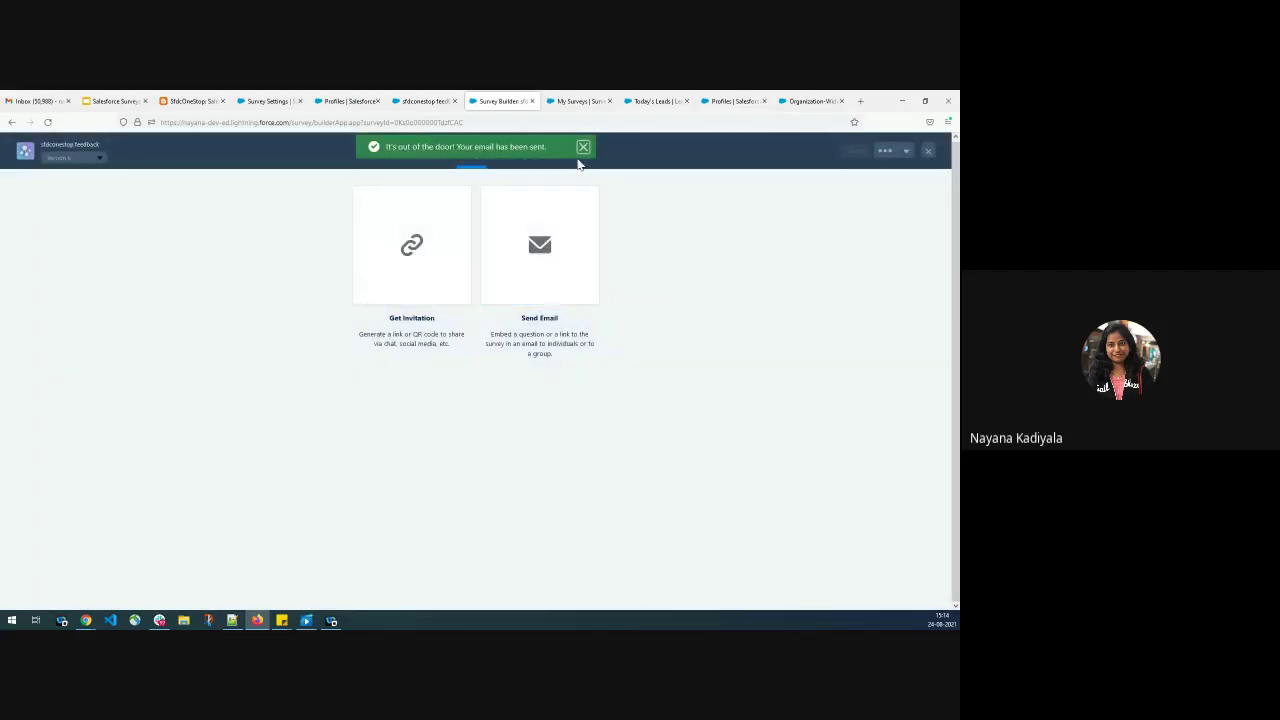
left_click(583, 148)
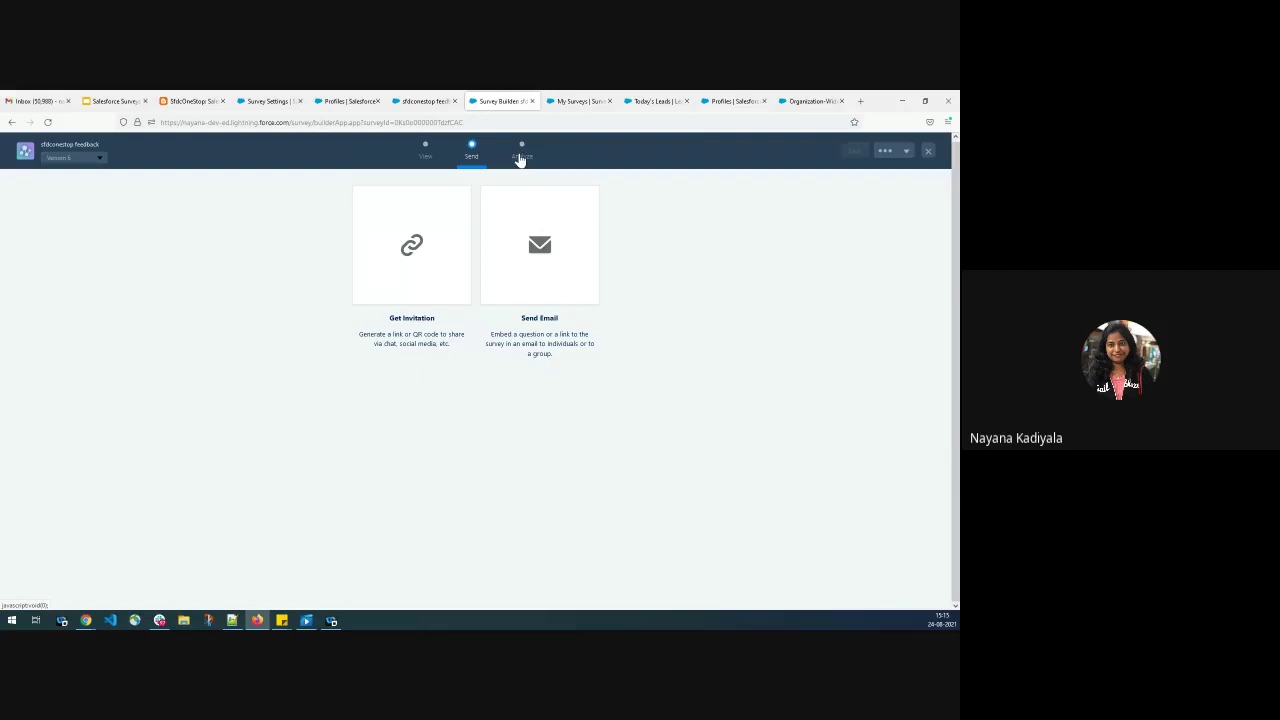
Switch to Gmail, refresh the inbox, open the "ListView SFDConestop" survey email and mark it as safe.
left_click(34, 101)
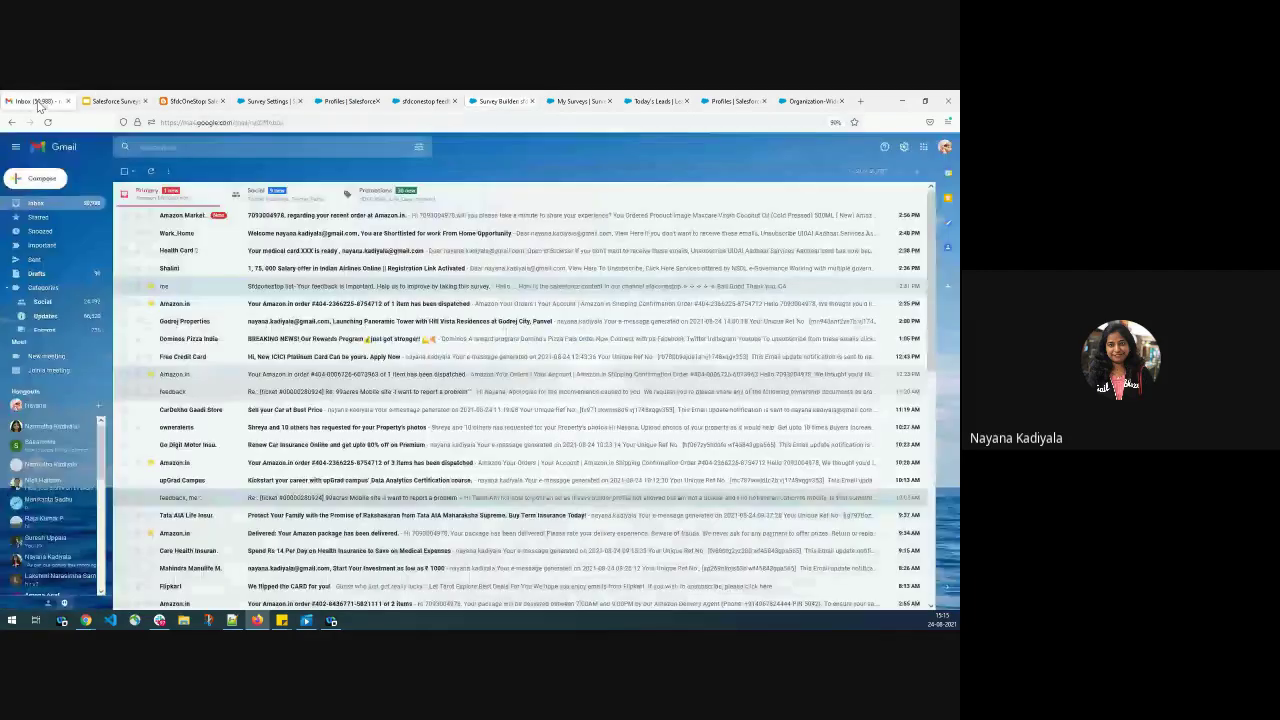
left_click(64, 198)
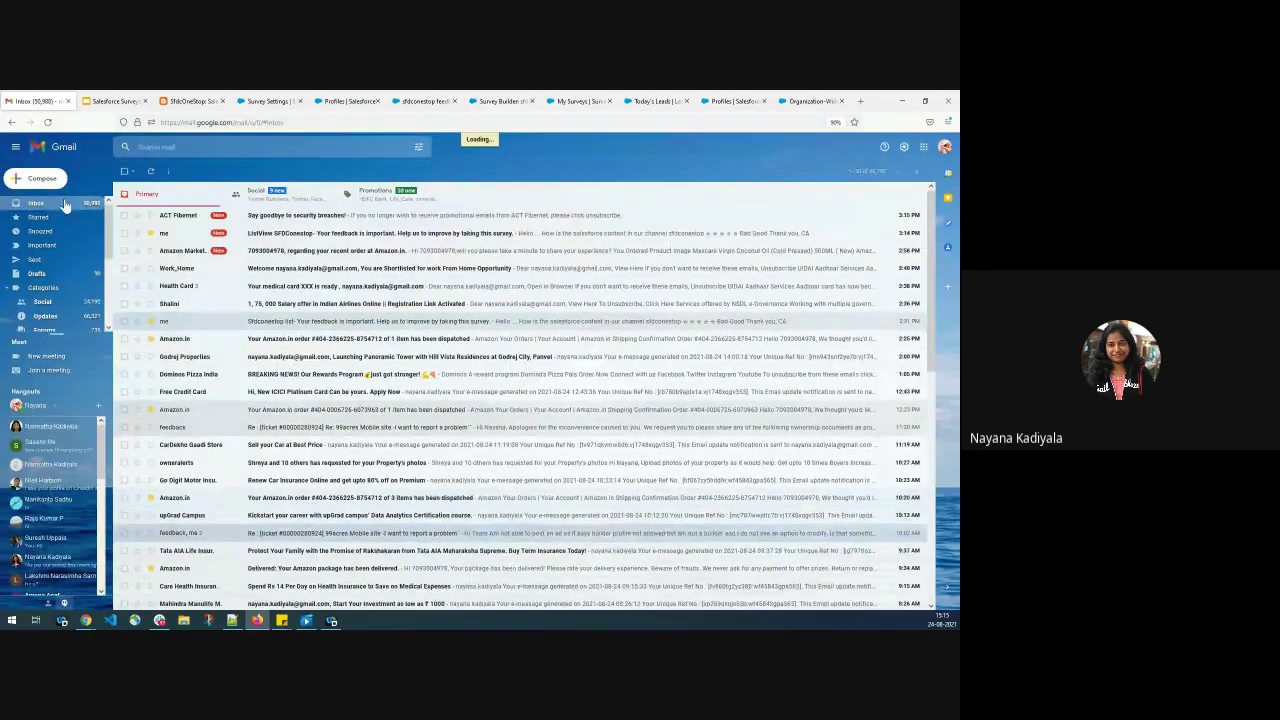
left_click(265, 240)
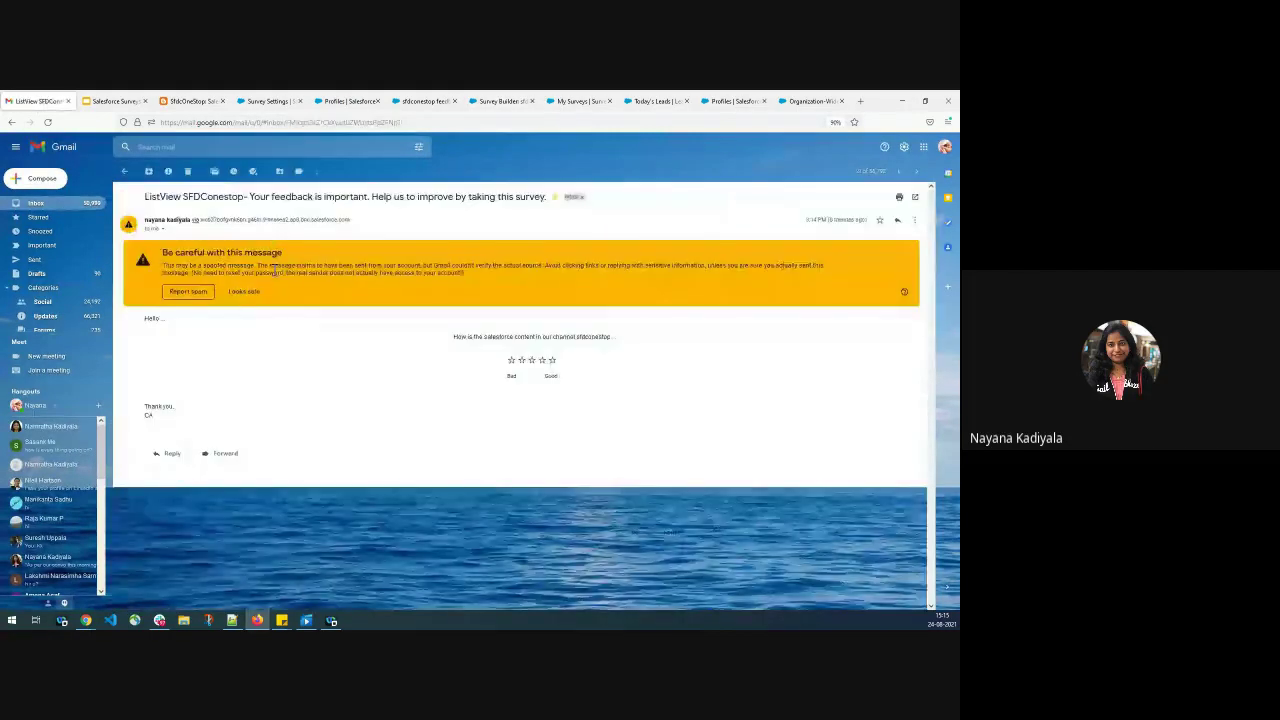
left_click(242, 292)
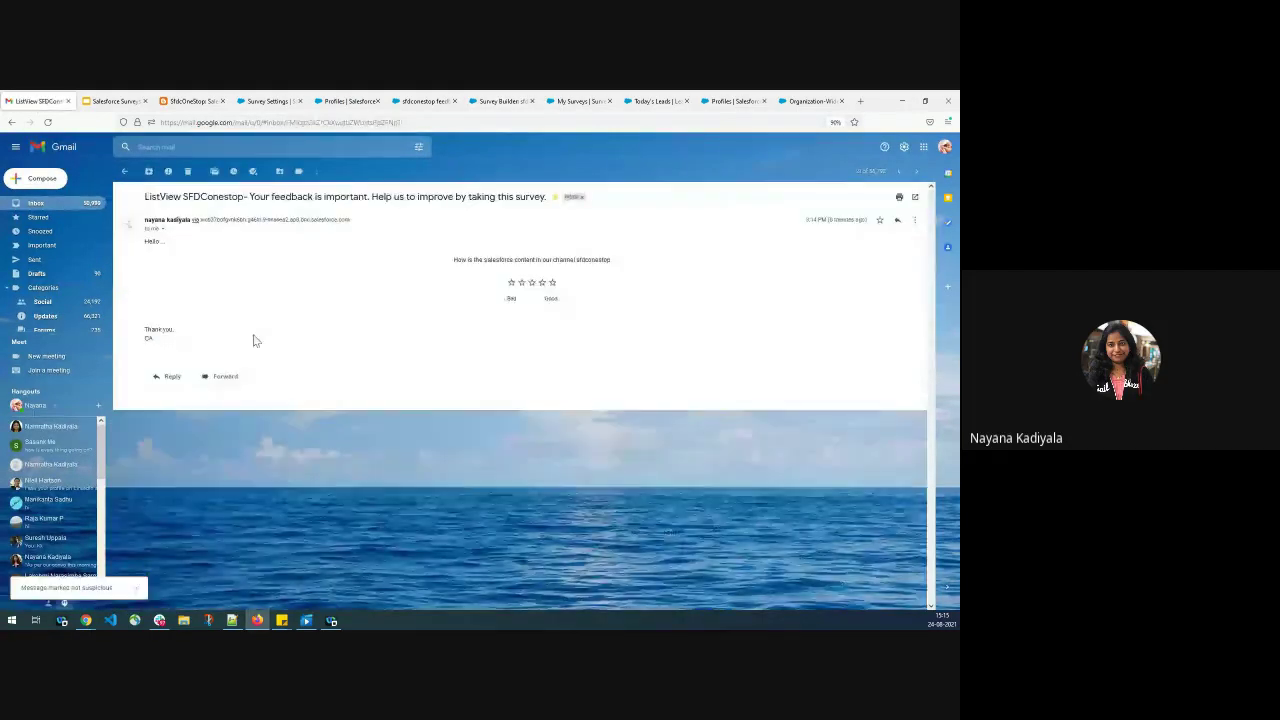
Answer the email's embedded rating question with five stars and continue past the survey's welcome page.
left_click(553, 286)
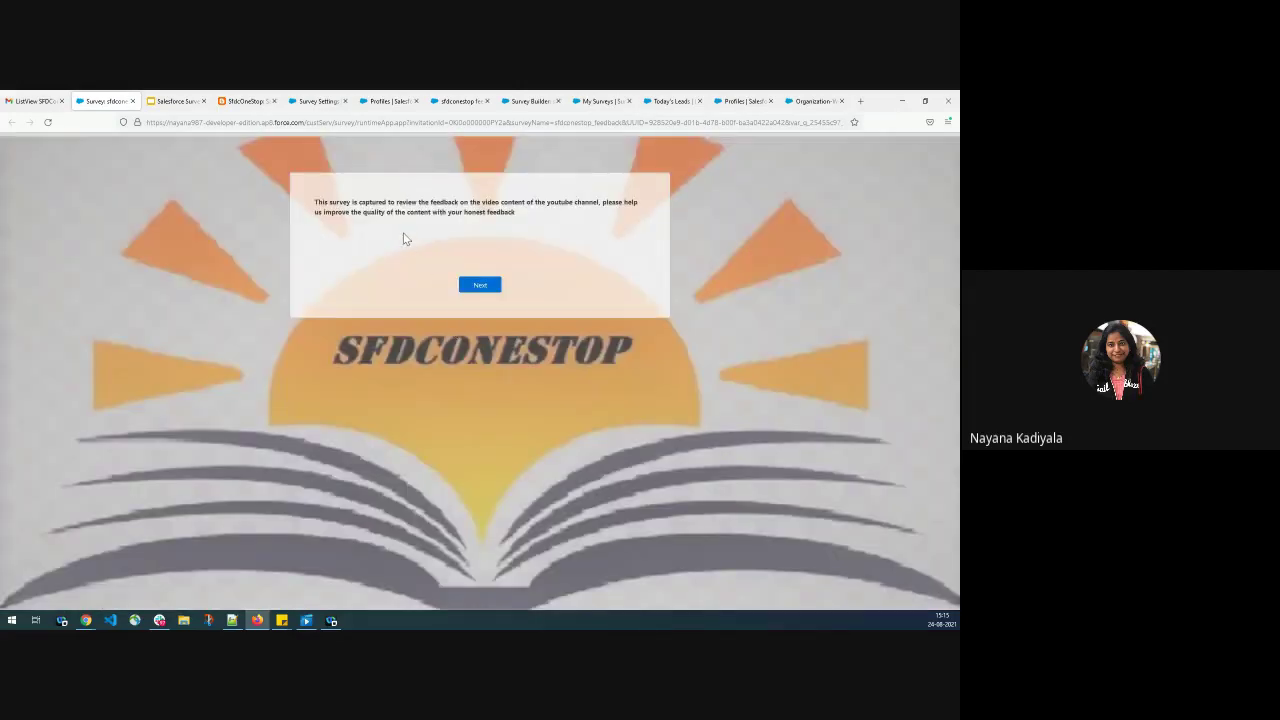
left_click(480, 287)
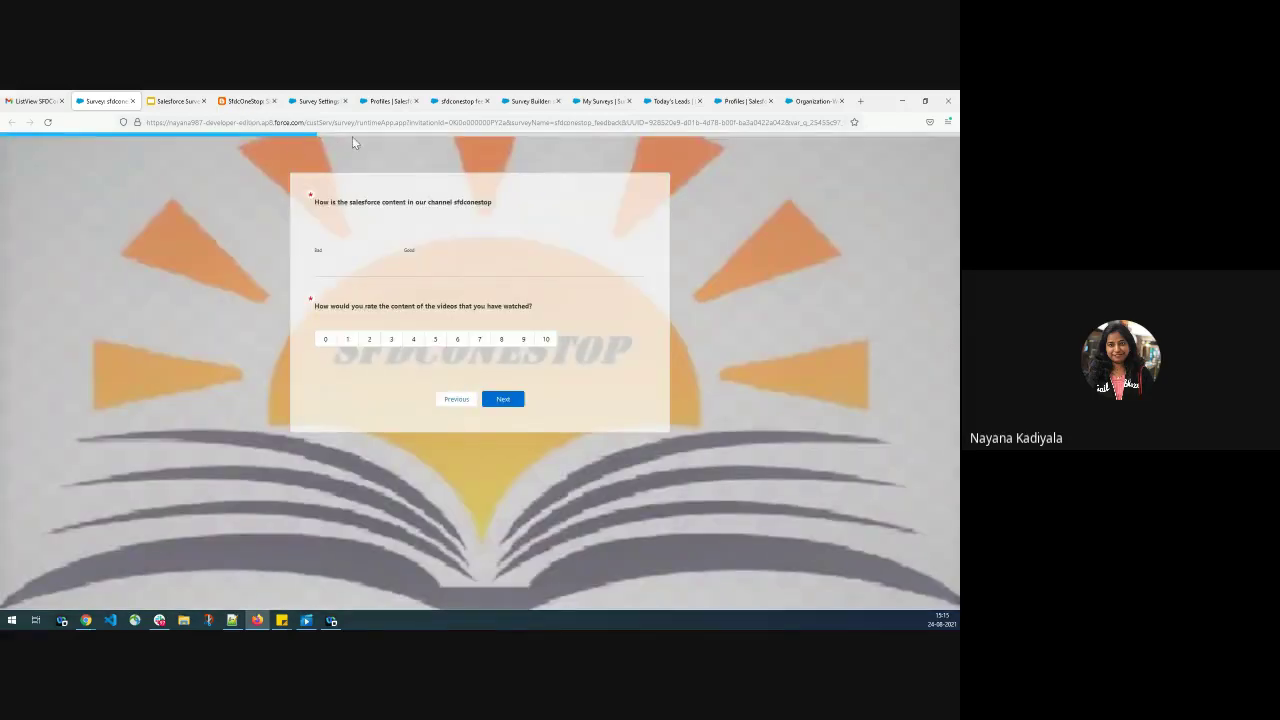
mouse_move(318, 138)
Rate the content of the watched videos 10 and answer Yes to sharing the channel's videos with colleagues.
left_click(543, 343)
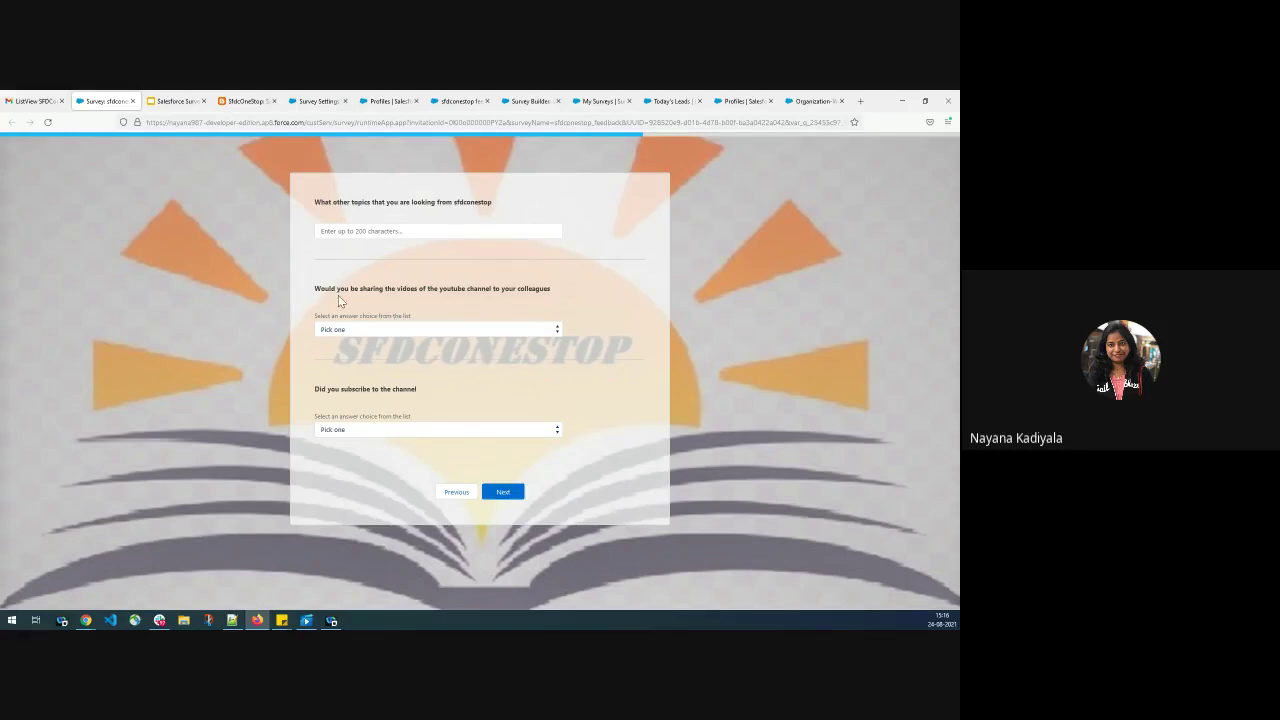
left_click(397, 330)
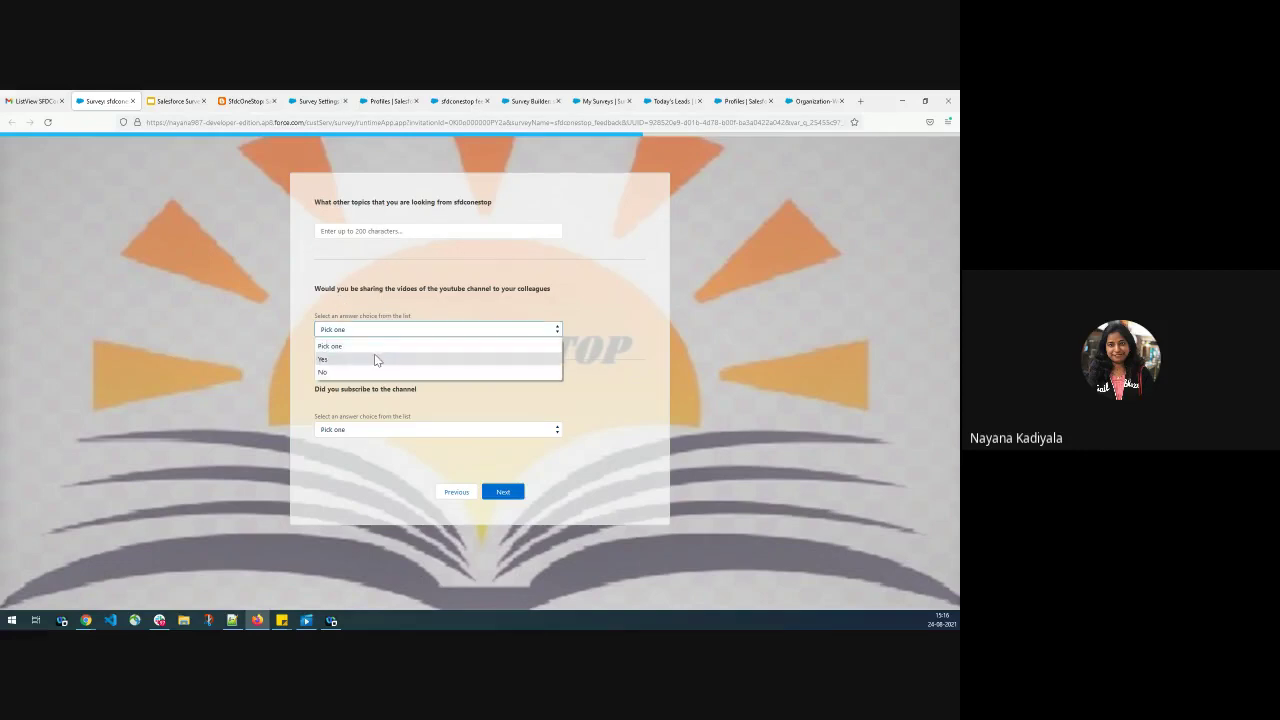
left_click(372, 360)
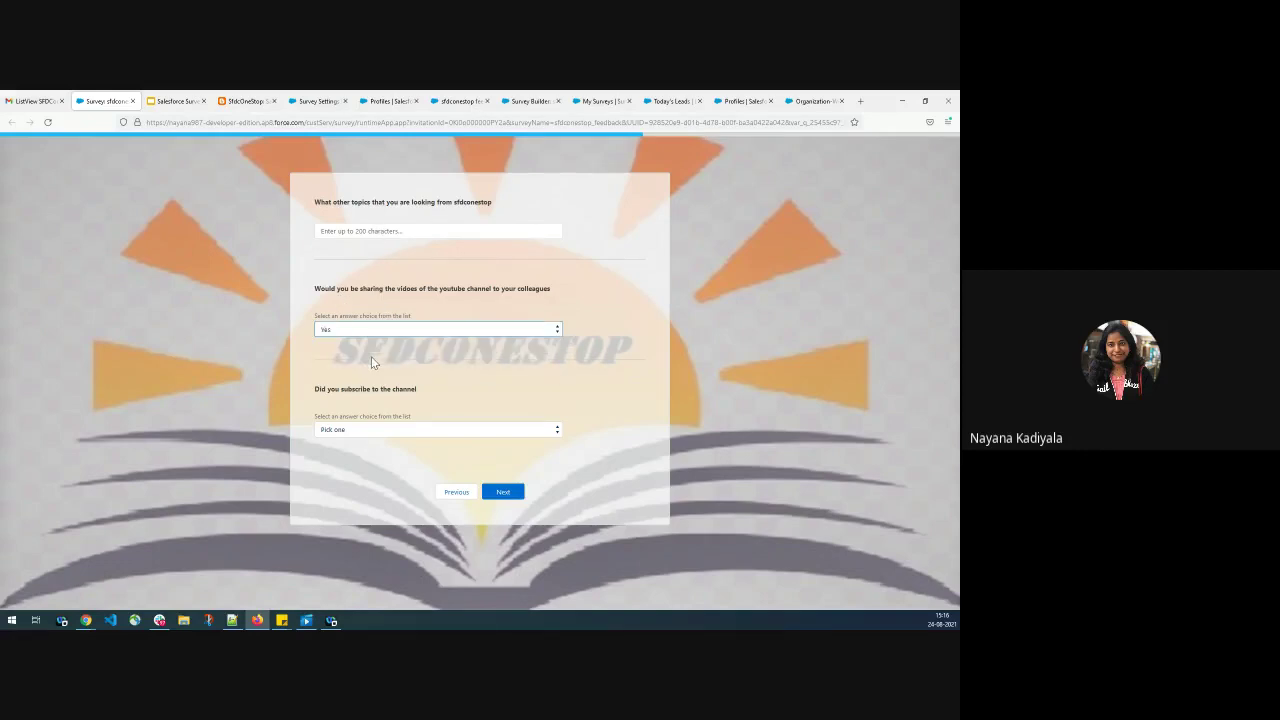
Answer Yes to having subscribed to the channel and to promoting sfdconestop, finish the survey and view its thank-you page.
left_click(361, 434)
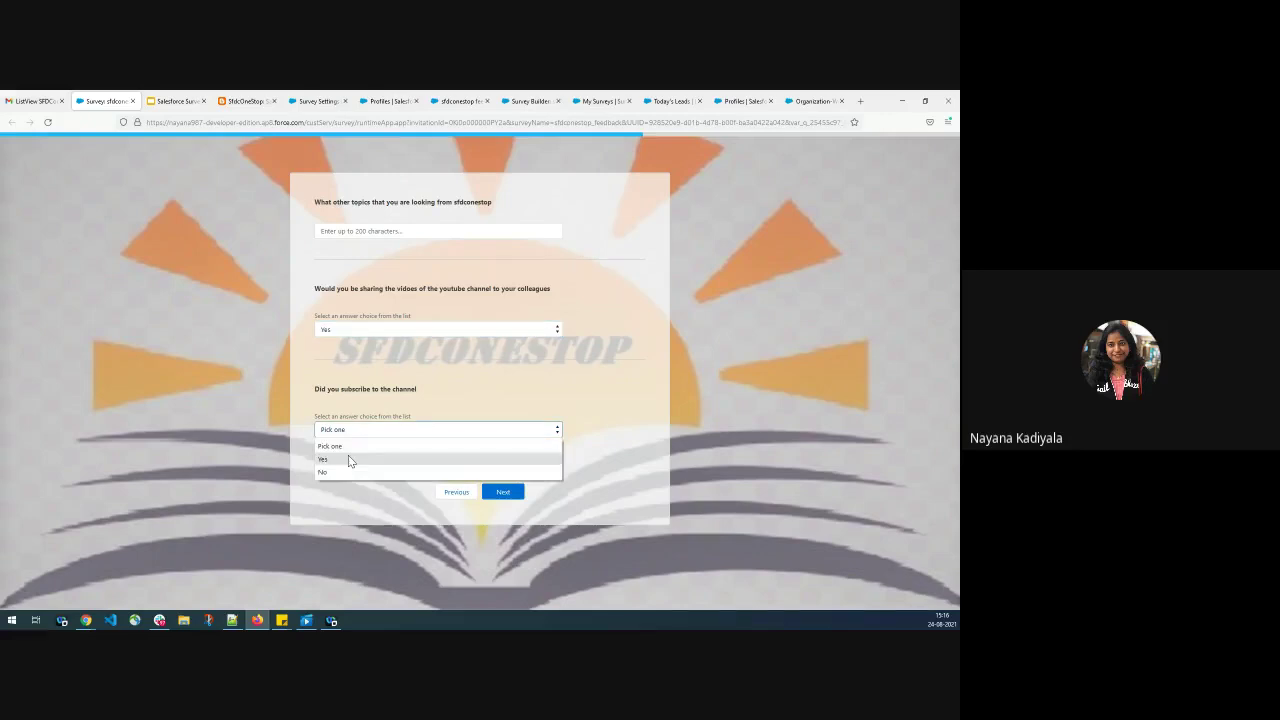
left_click(348, 459)
key("Return")
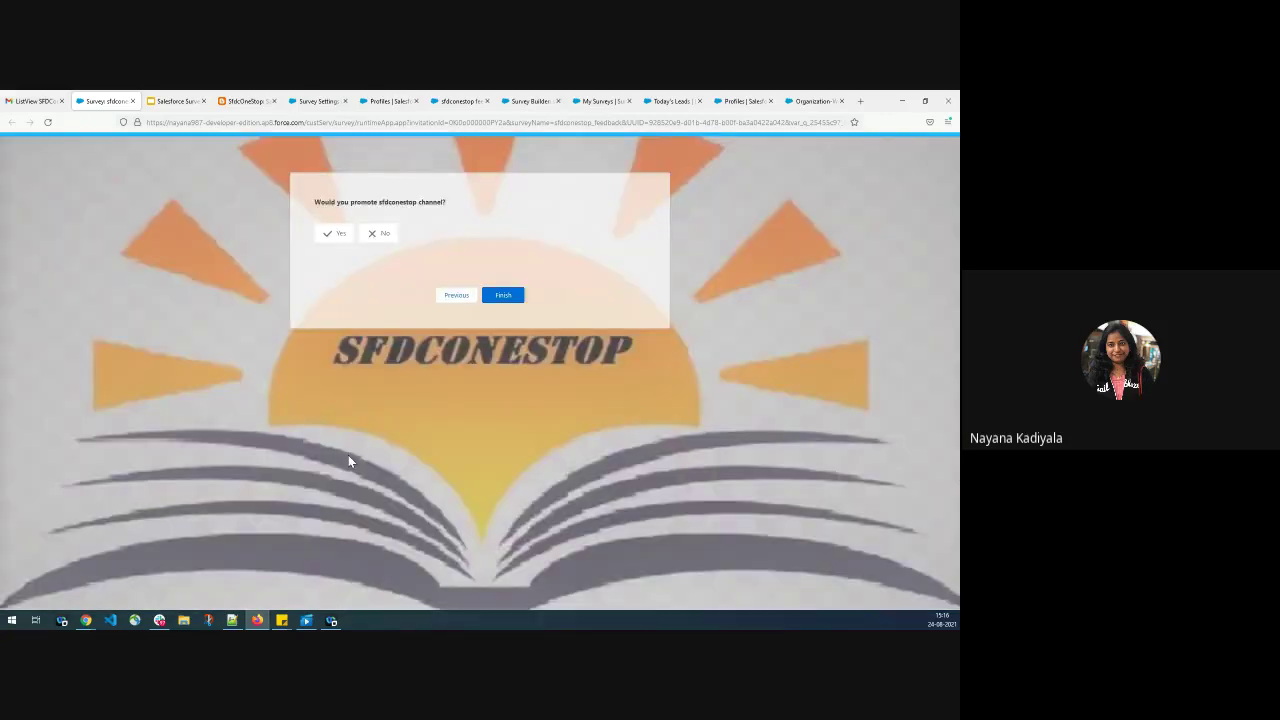
left_click(333, 235)
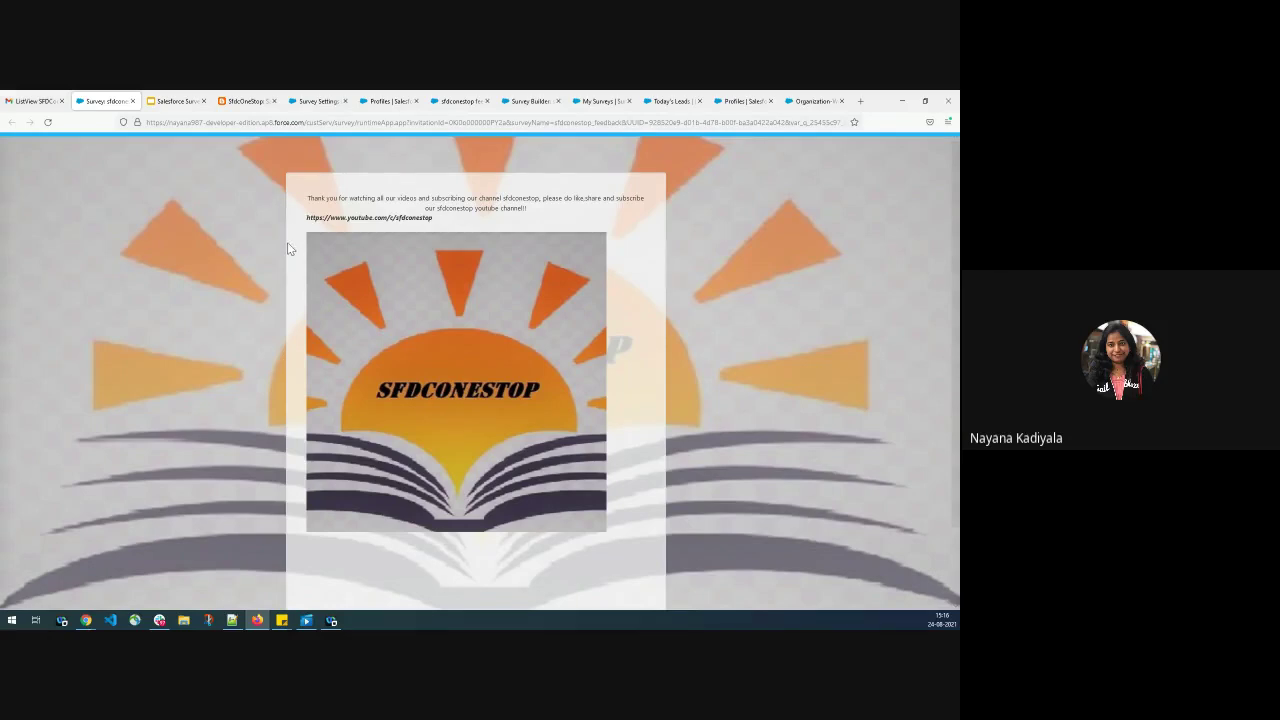
scroll(287, 242, "down", 2)
scroll(287, 242, "up", 2)
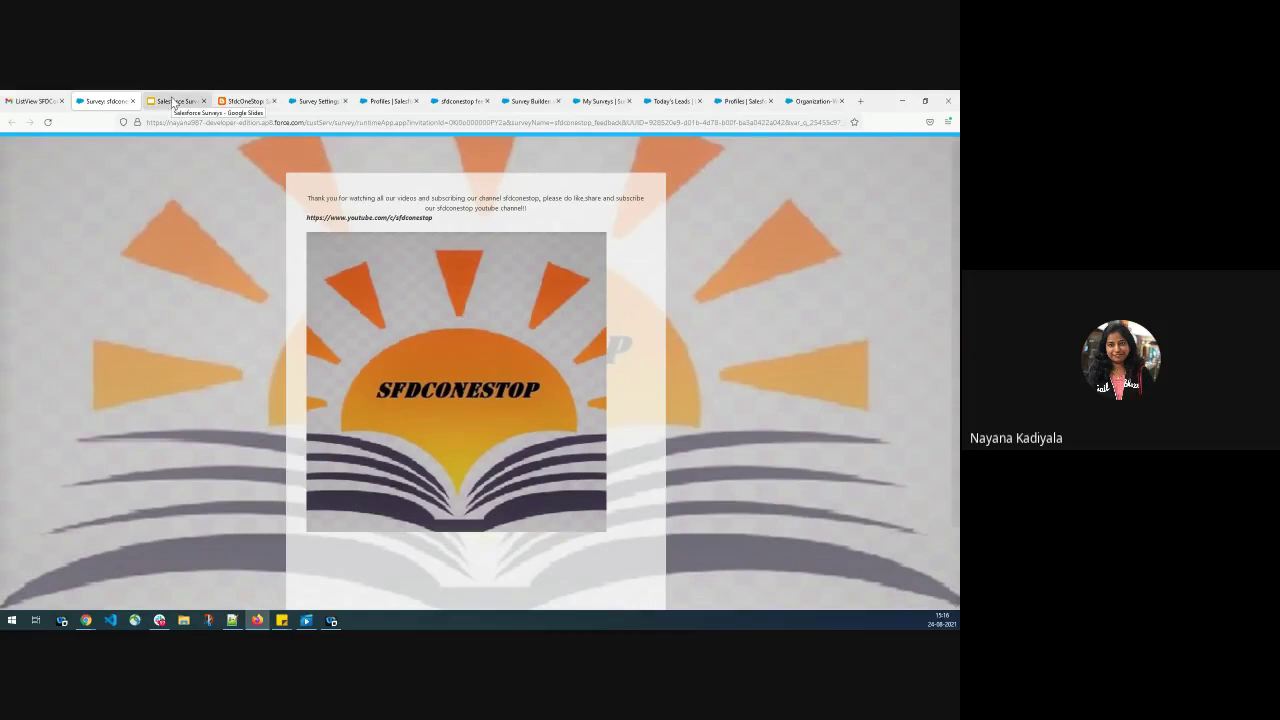
scroll(334, 414, "down", 1)
scroll(334, 414, "up", 1)
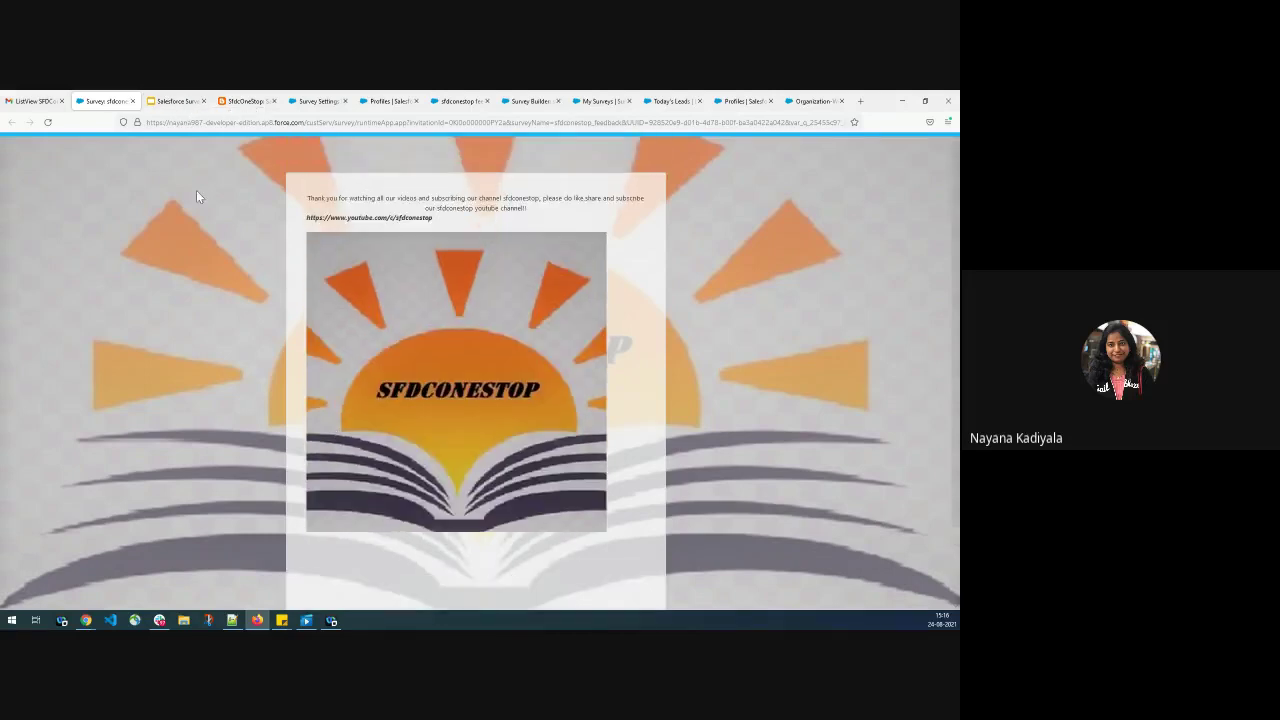
Switch to the Salesforce Surveys presentation in Google Slides and show the "How to Generate Email Surveys" slide.
left_click(180, 108)
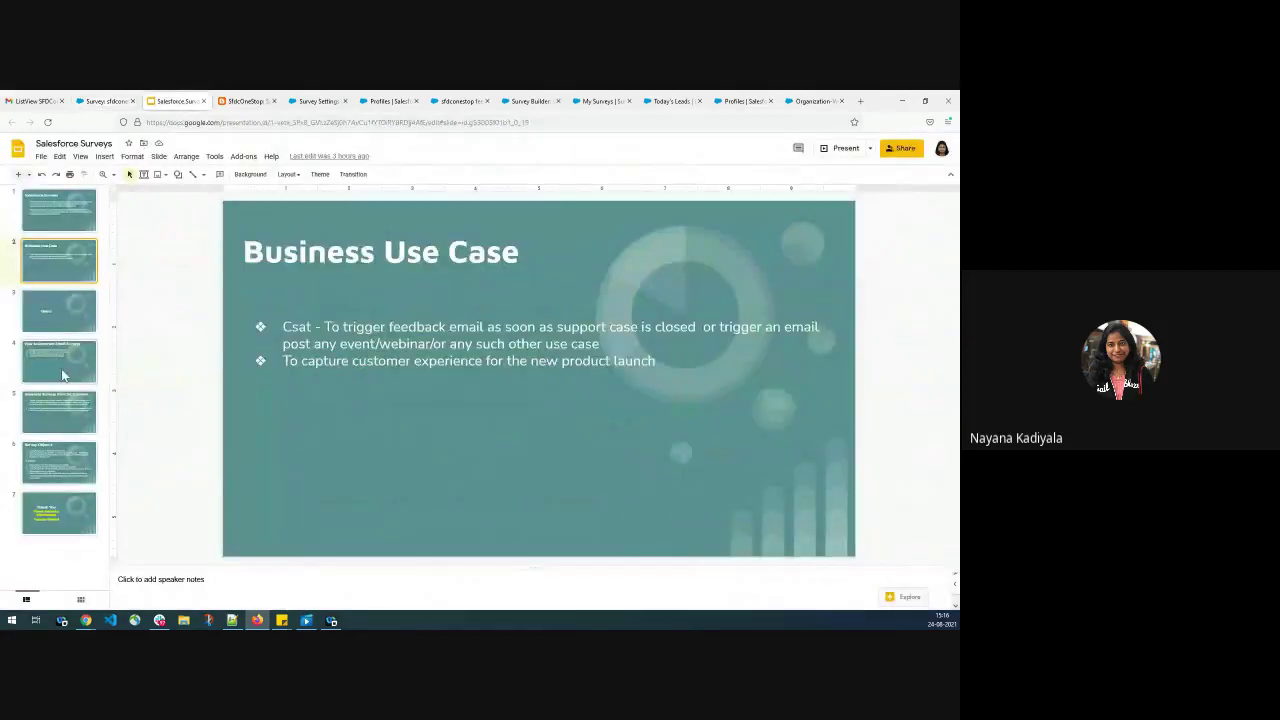
left_click(60, 359)
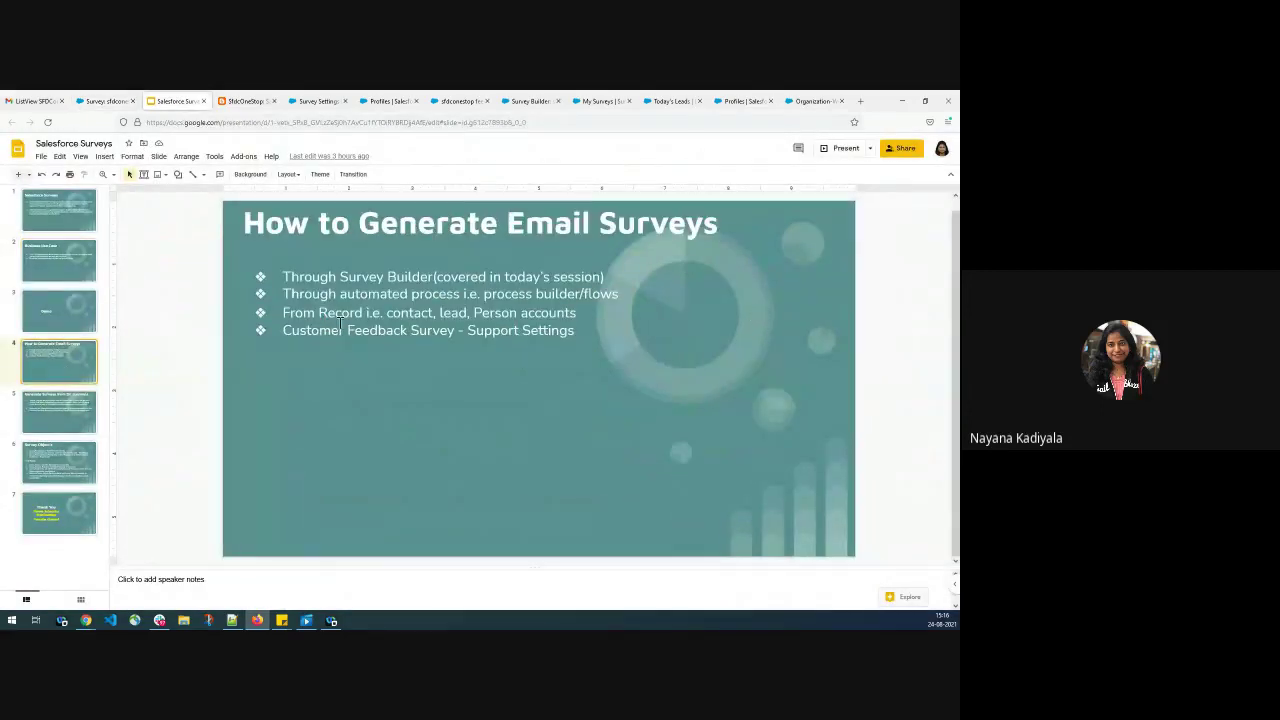